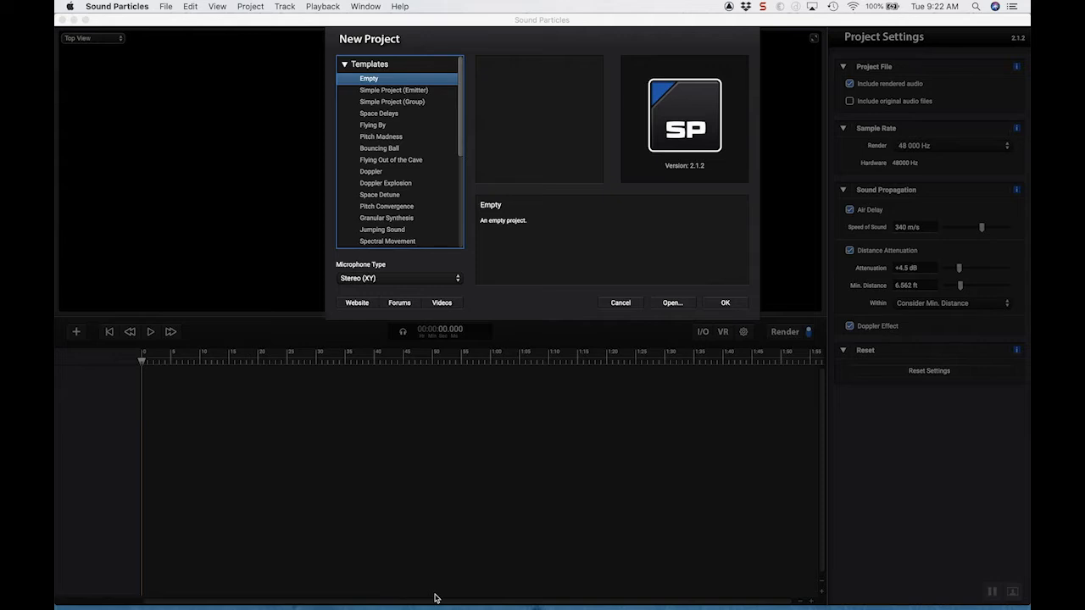
Look over the sound effect subfolders of the Desktop's medieval folder in Finder and return to Sound Particles.
click(195, 609)
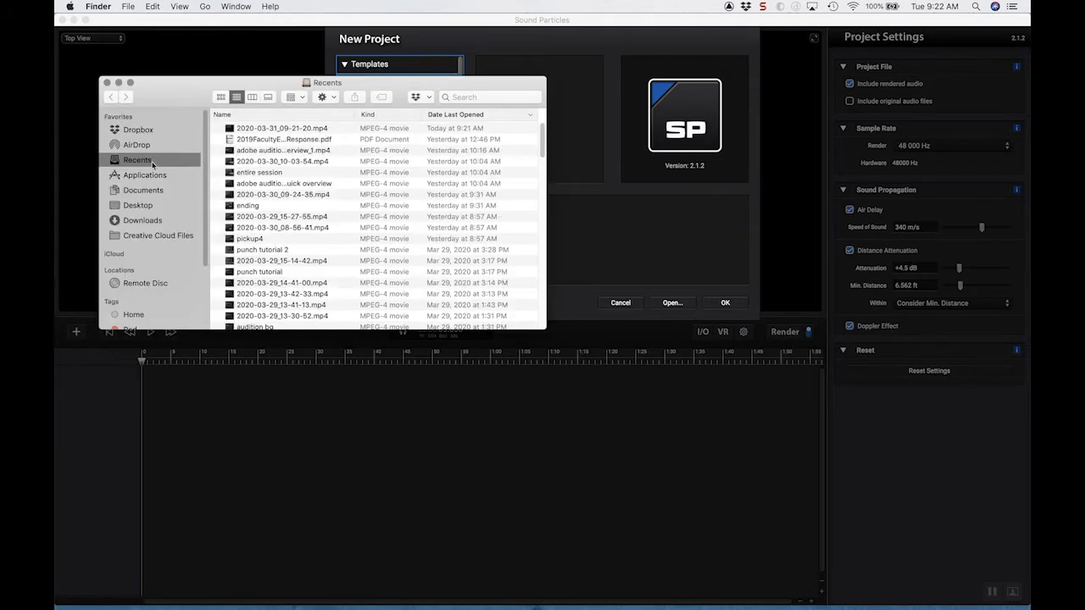
click(151, 206)
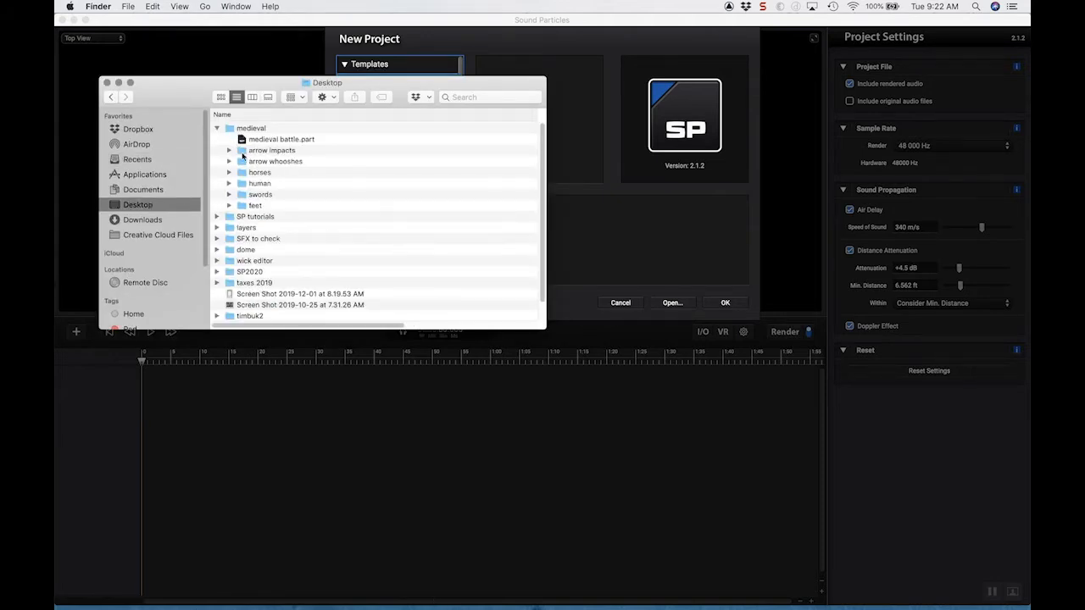
drag(288, 293, 480, 473)
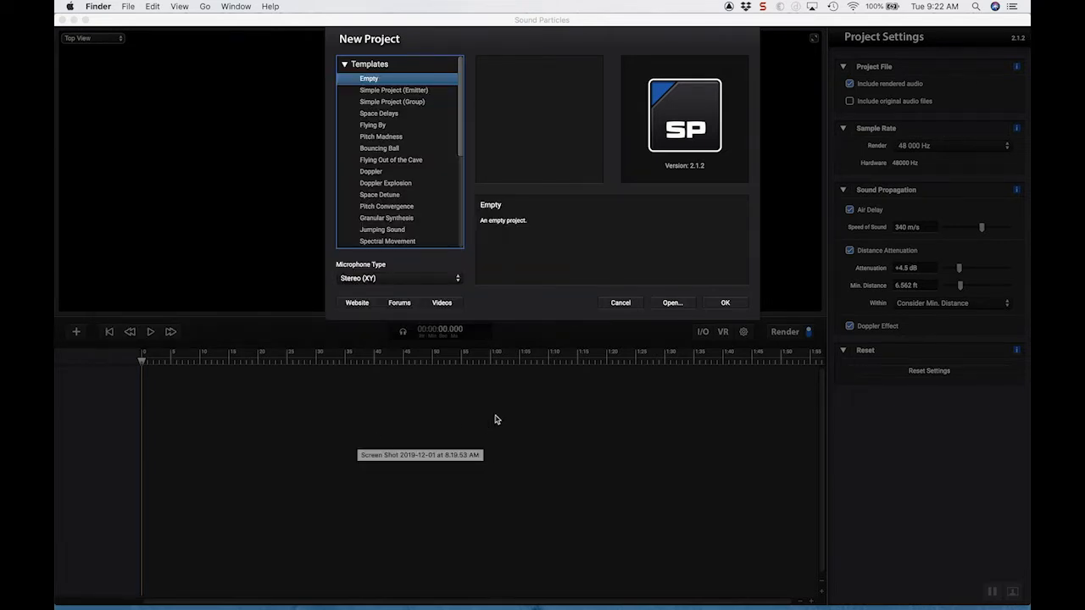
click(434, 396)
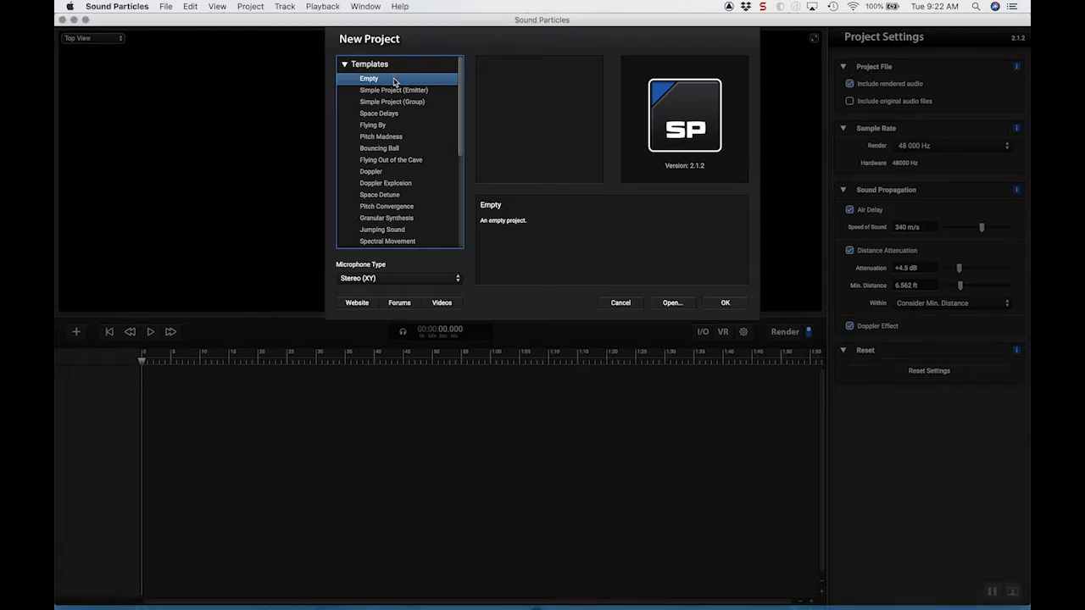
Look through the project templates and create a new project from the Empty template.
scroll(422, 167, down, 5)
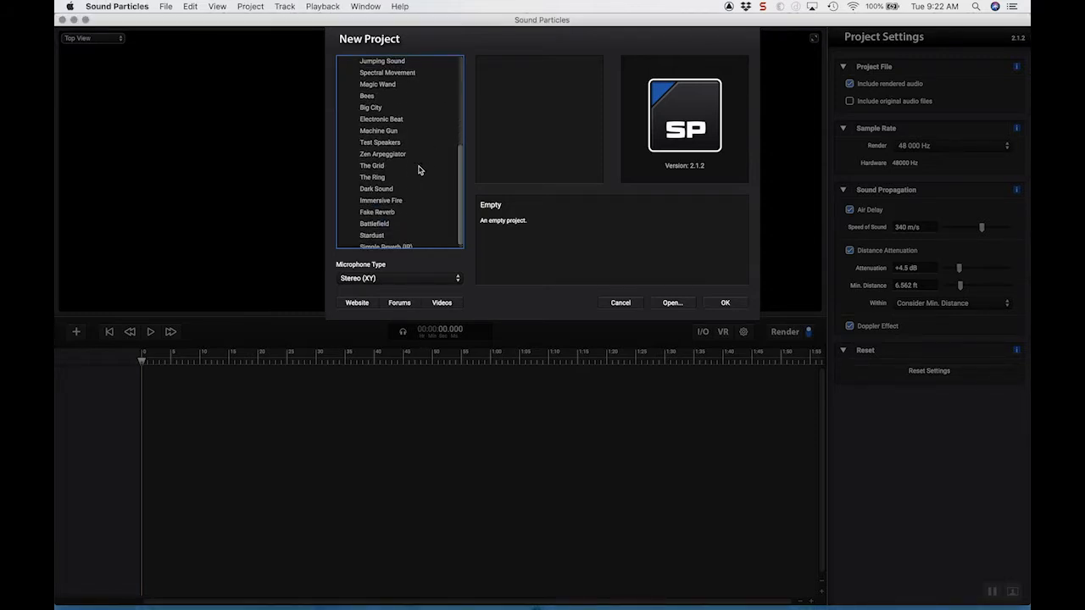
scroll(421, 151, up, 5)
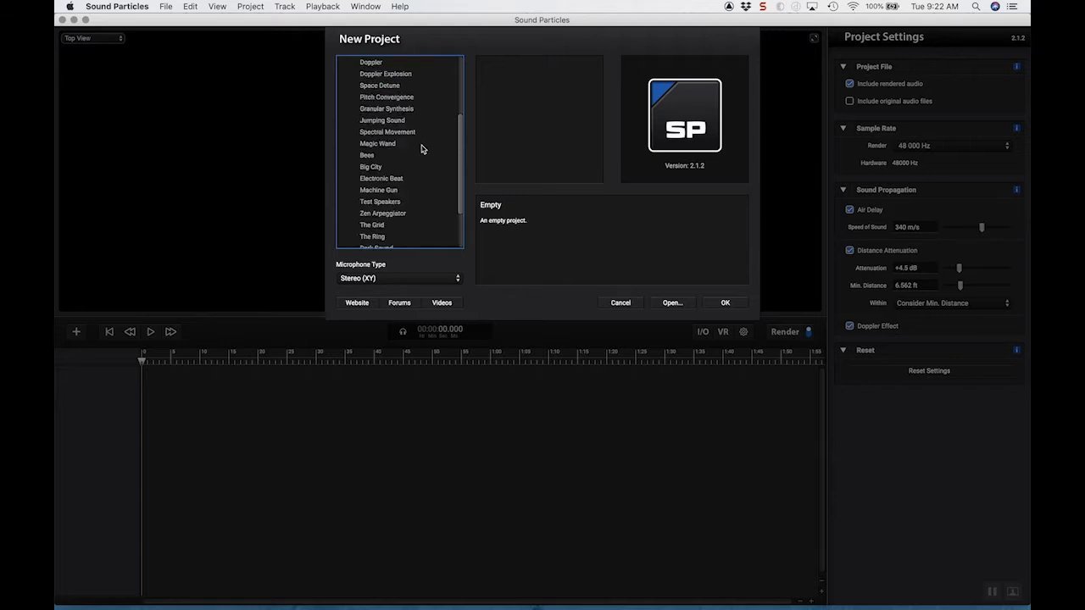
click(730, 303)
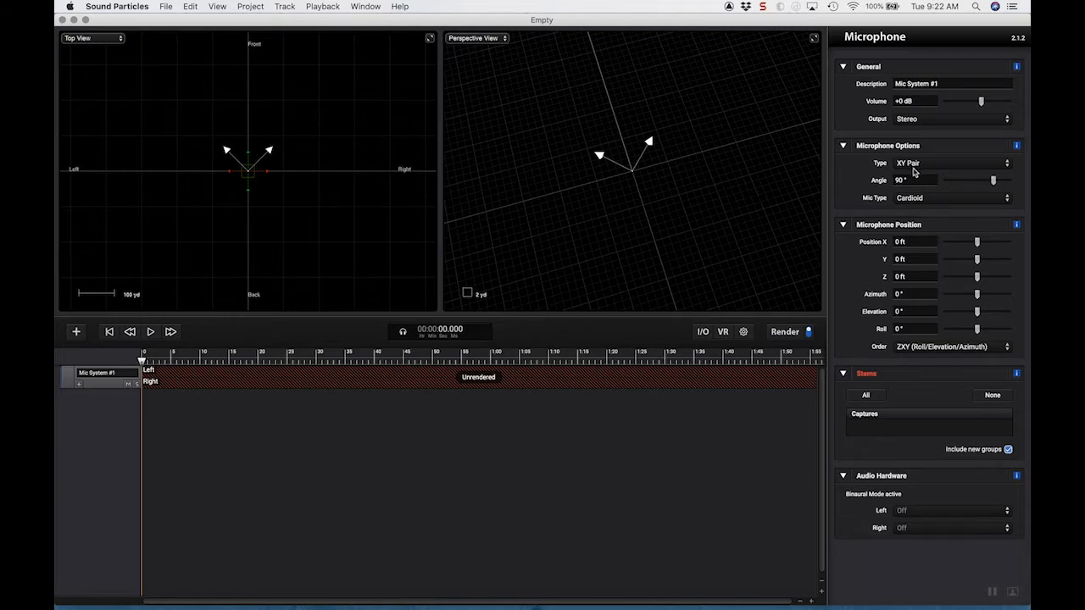
Set the microphone's output to Multichannel and its speaker setup to the Dolby Atmos 9.1 (bed) preset.
click(919, 122)
click(921, 141)
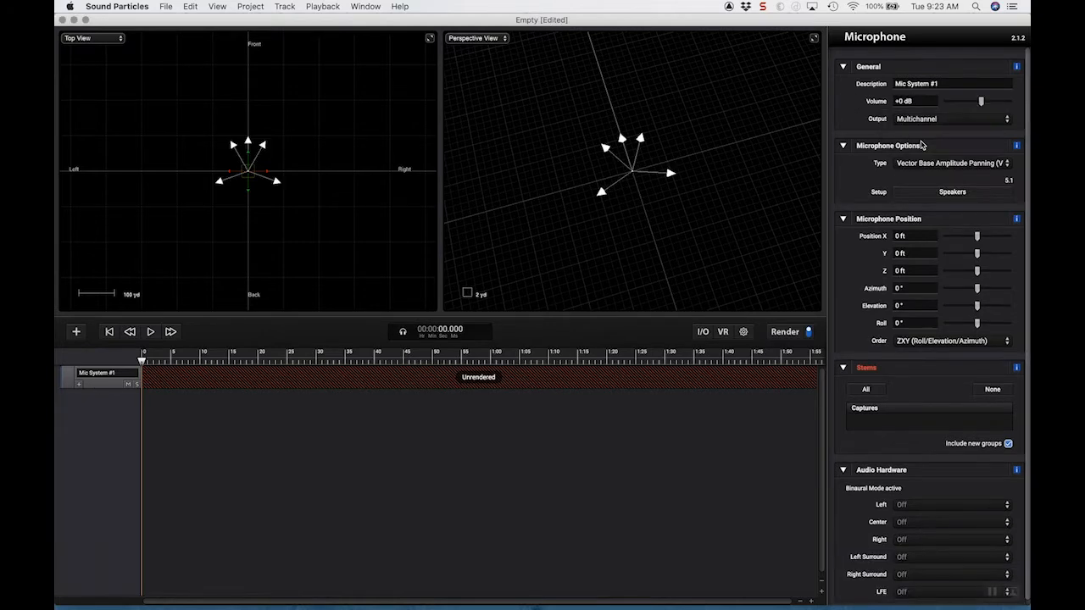
click(950, 193)
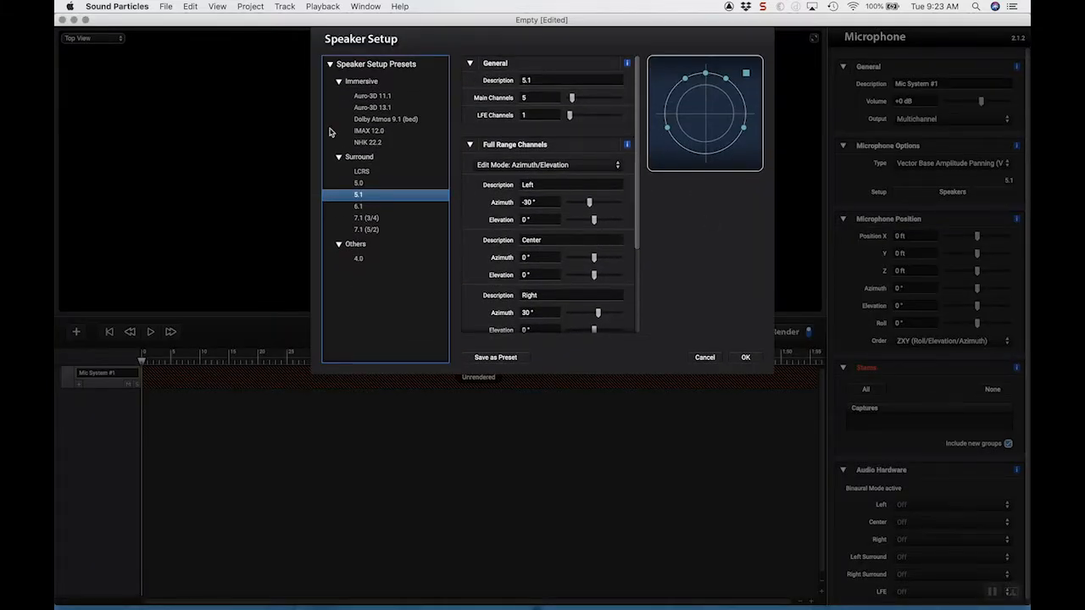
click(386, 120)
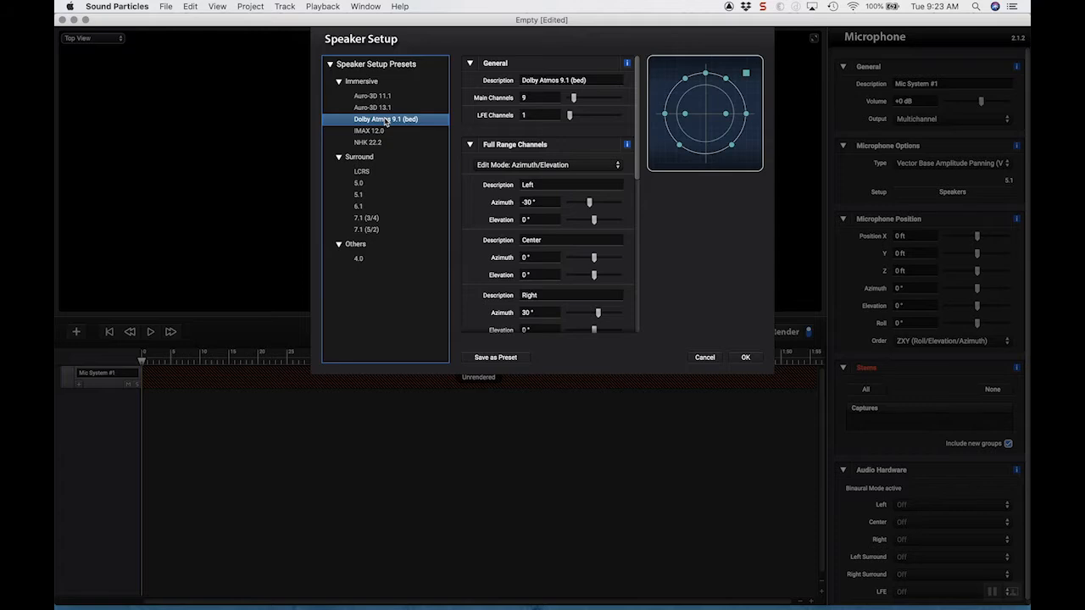
click(746, 357)
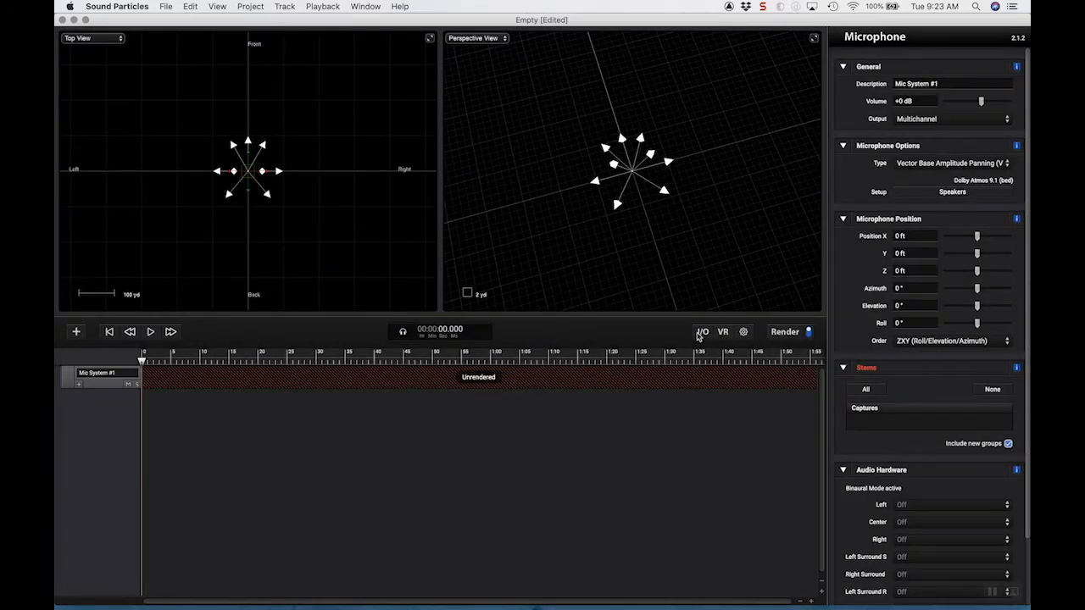
Check the audio I/O settings, toggling binaural output off and on again so it stays enabled.
click(703, 331)
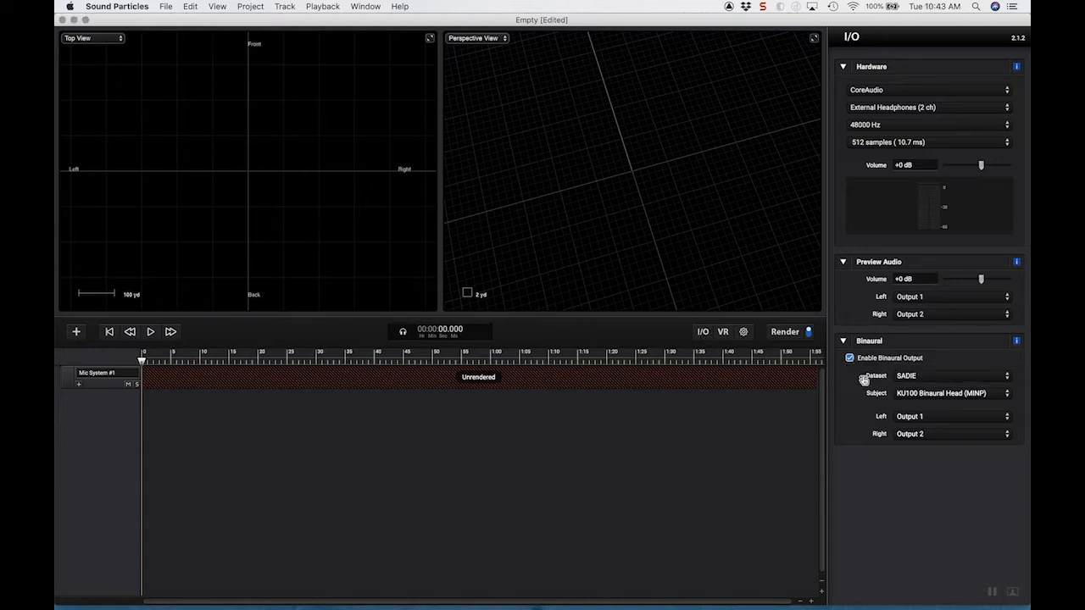
click(742, 333)
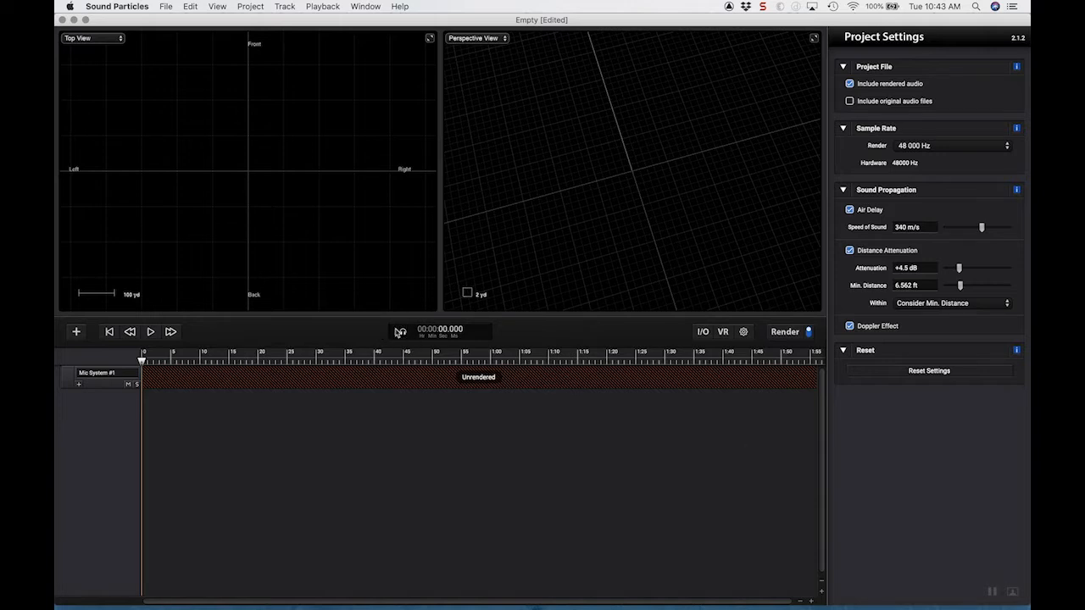
click(704, 333)
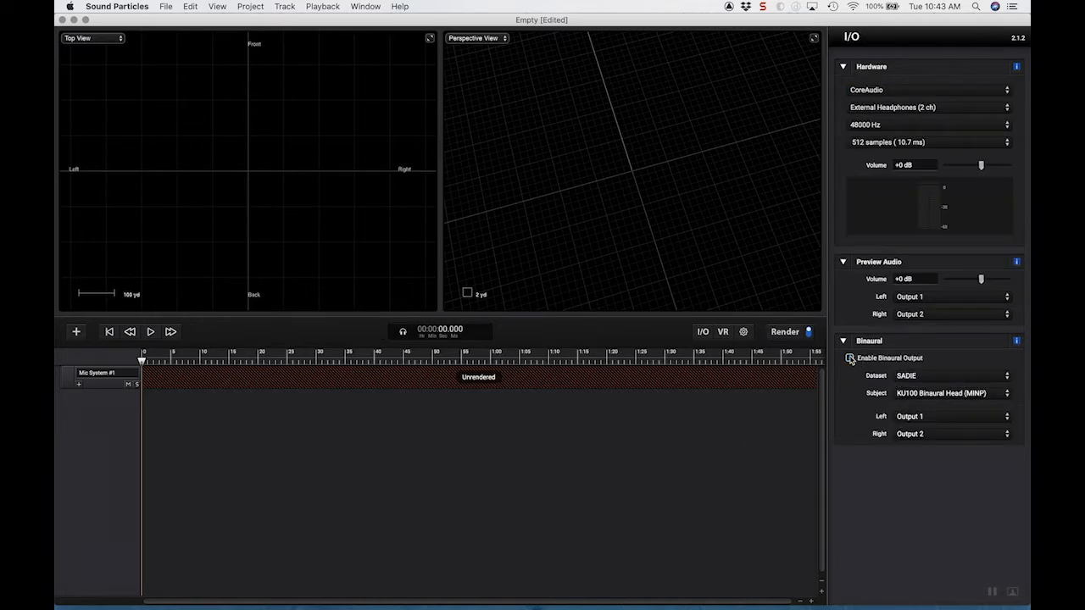
click(850, 359)
click(850, 359)
Include the original audio files in the project file through the project settings.
click(744, 332)
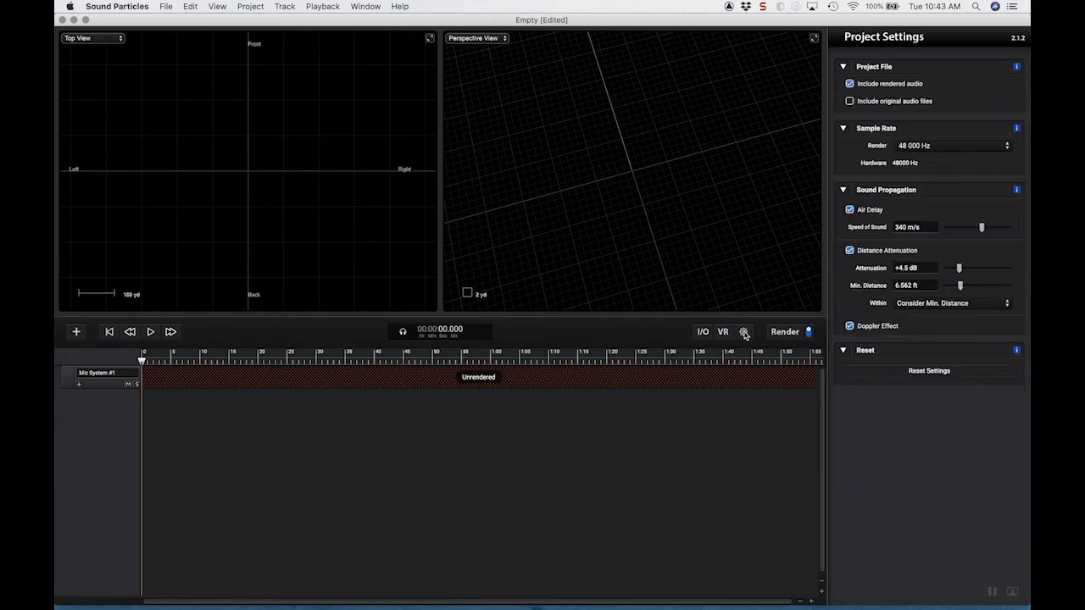
click(849, 102)
Add a particle group to the project and inspect its particles in the perspective view.
click(74, 333)
click(91, 366)
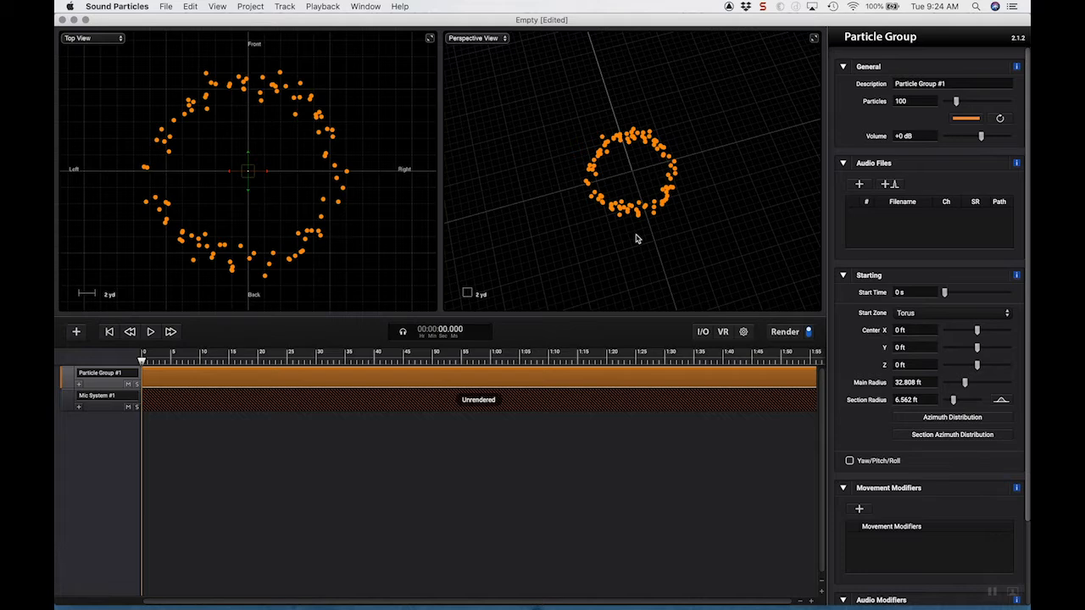
drag(636, 235, 635, 229)
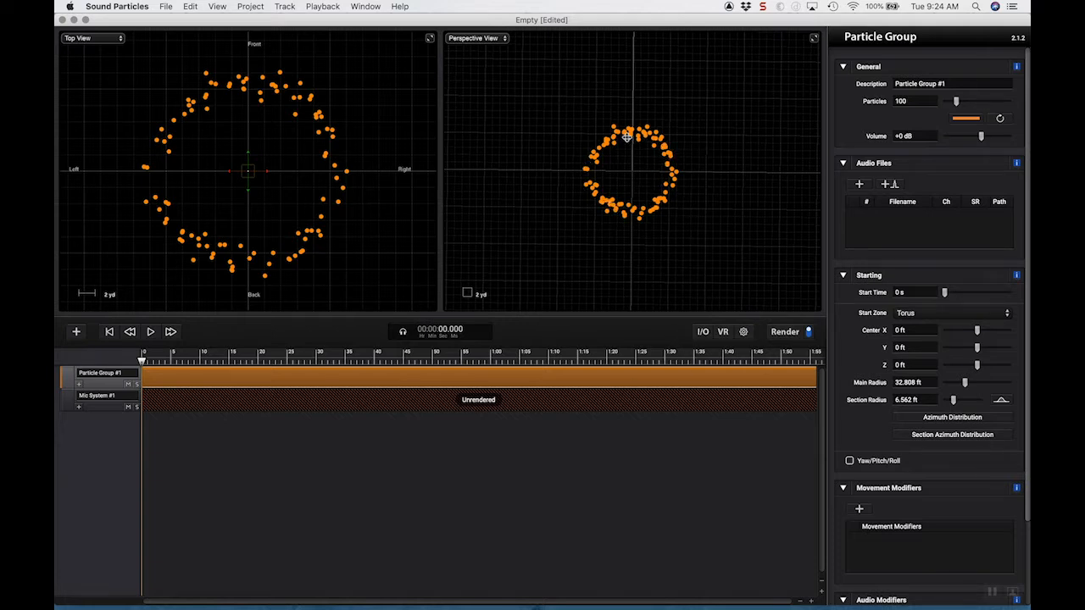
Try a particle count of 25 for the group and set it back to 100.
click(892, 101)
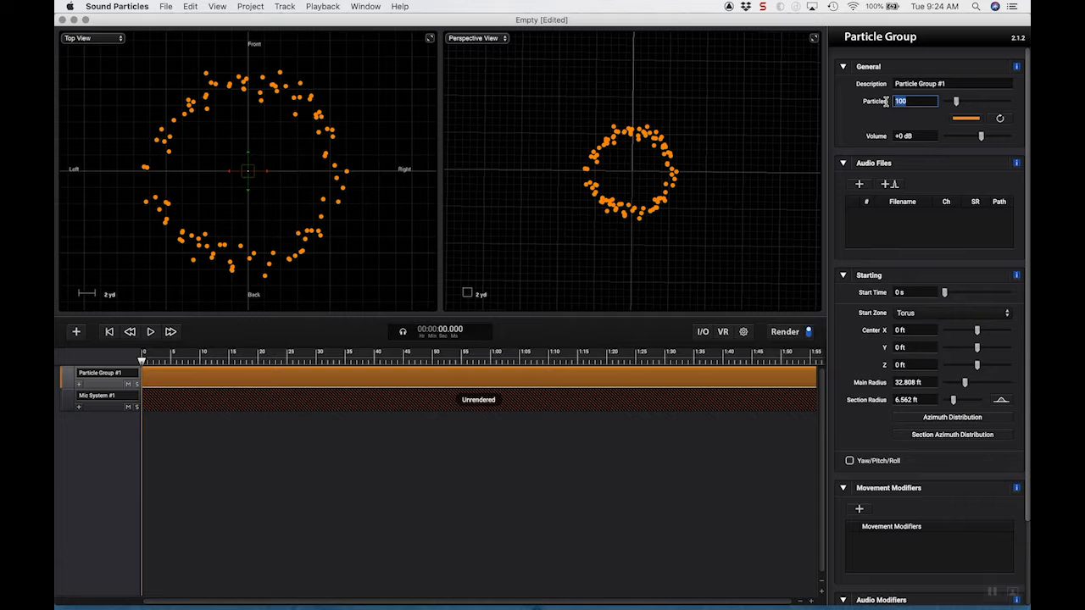
text(25)
key(Return)
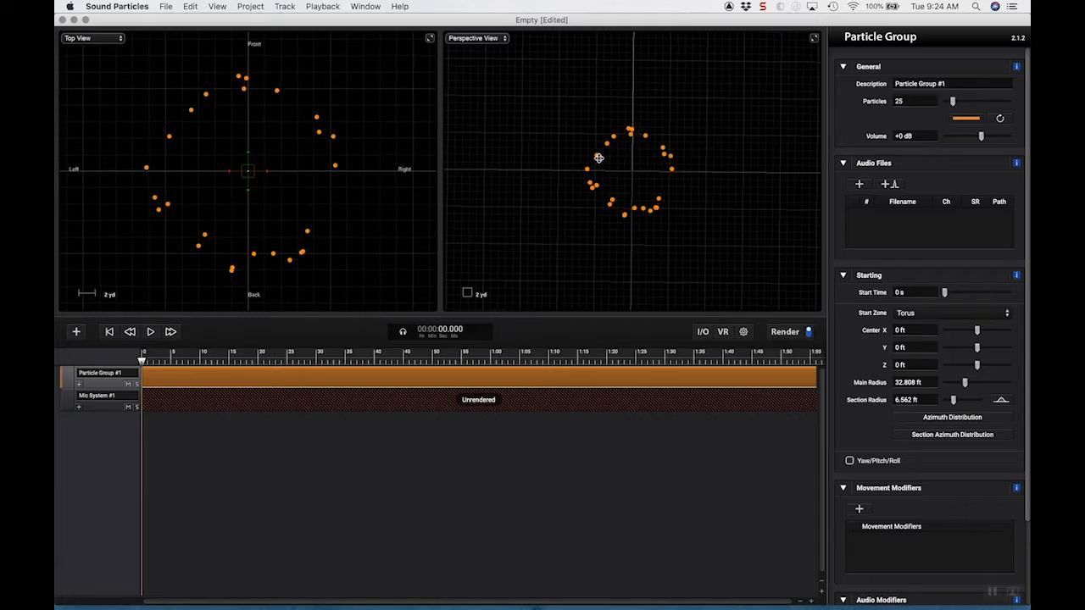
click(905, 101)
text(100)
key(Return)
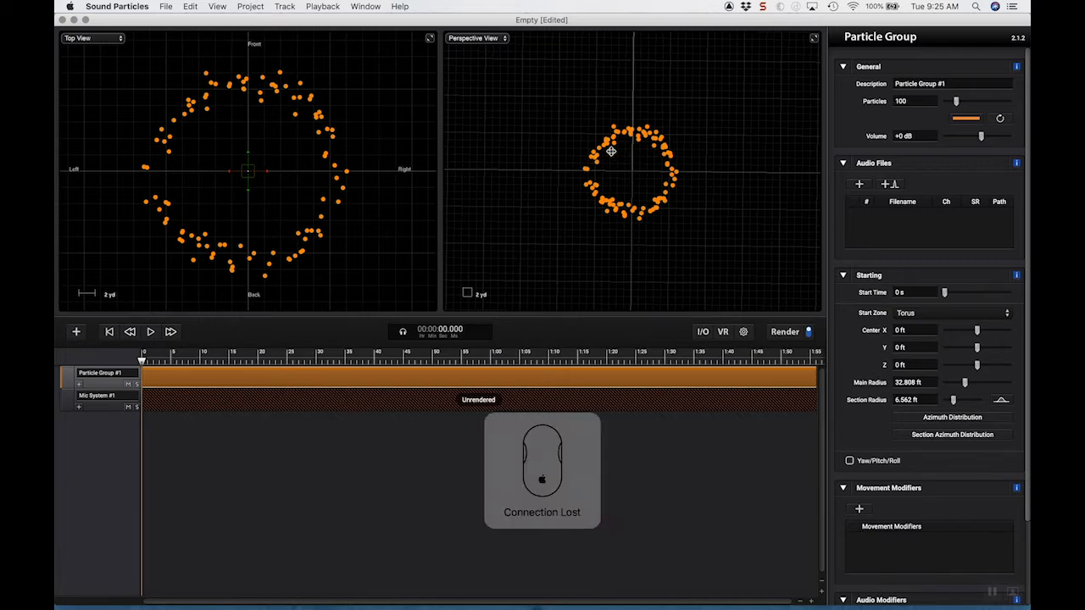
Begin an audio import for the particle group from Desktop/medieval/swords and audition several of the sword sounds.
click(858, 183)
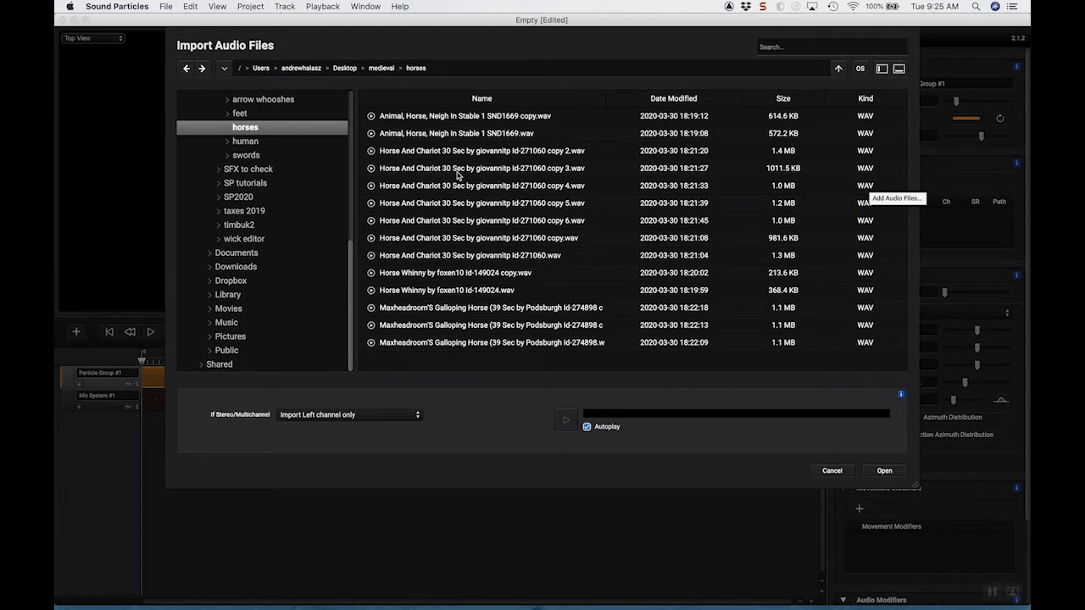
scroll(255, 280, up, 4)
click(256, 291)
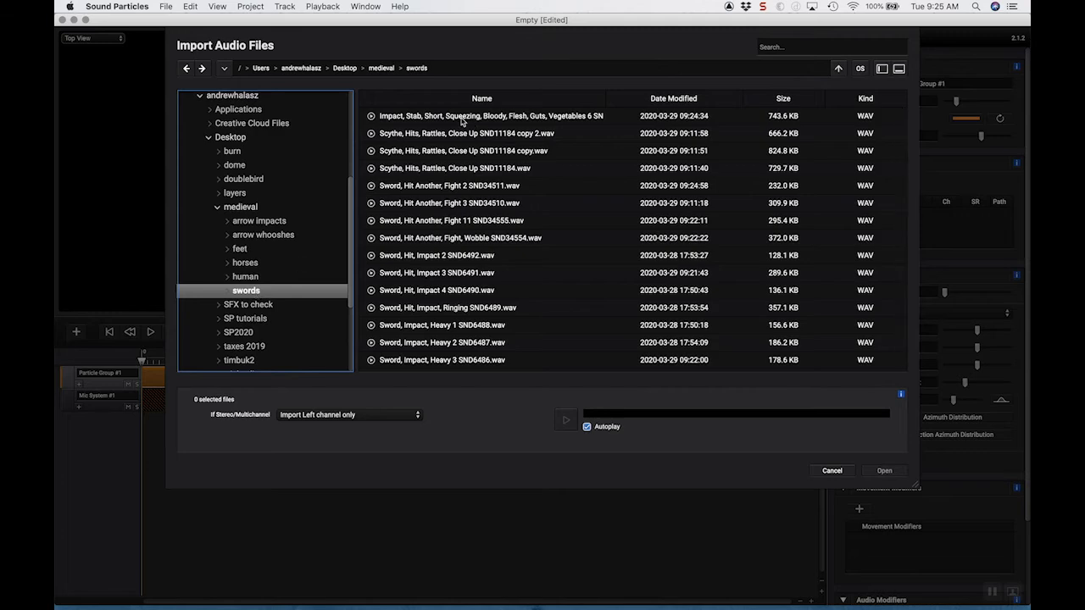
click(455, 119)
click(439, 188)
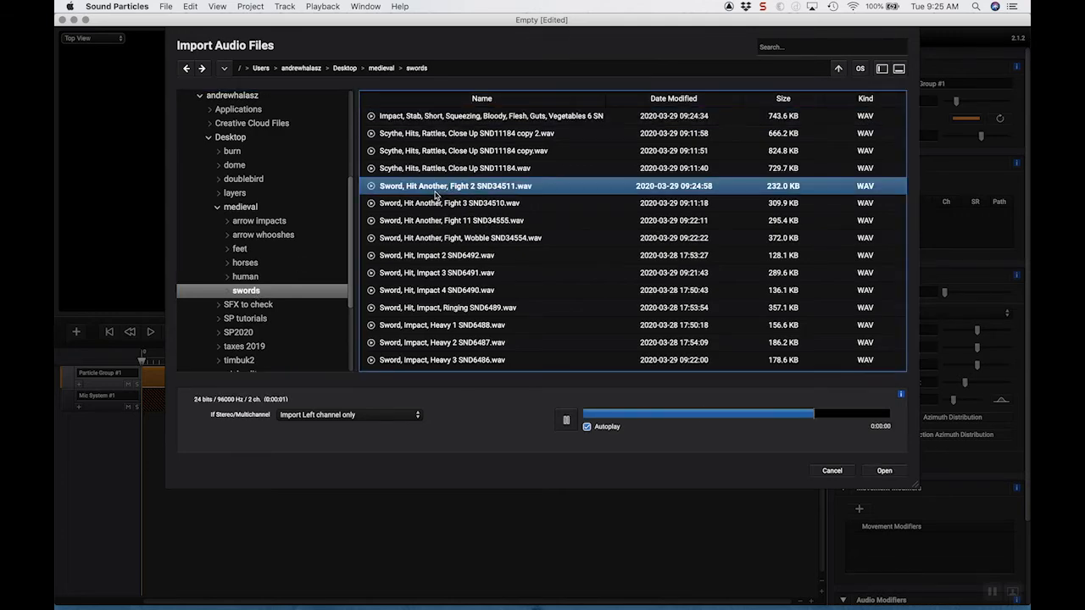
click(433, 260)
scroll(432, 262, down, 20)
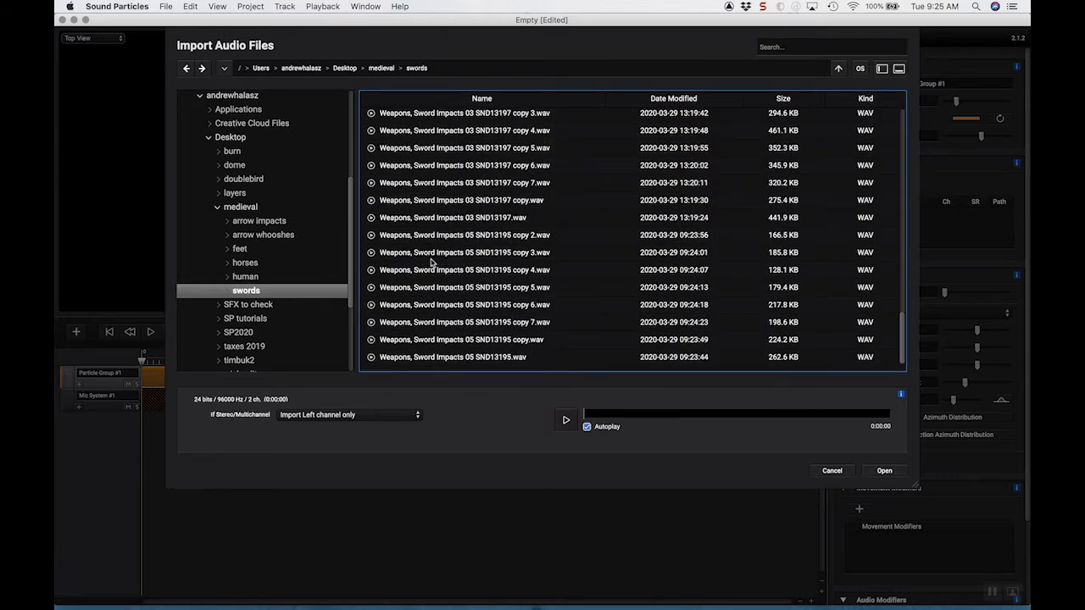
Import every audio file in the swords folder into the particle group, accept the sample rate notice, and look through the group's settings.
click(439, 363)
key(super+a)
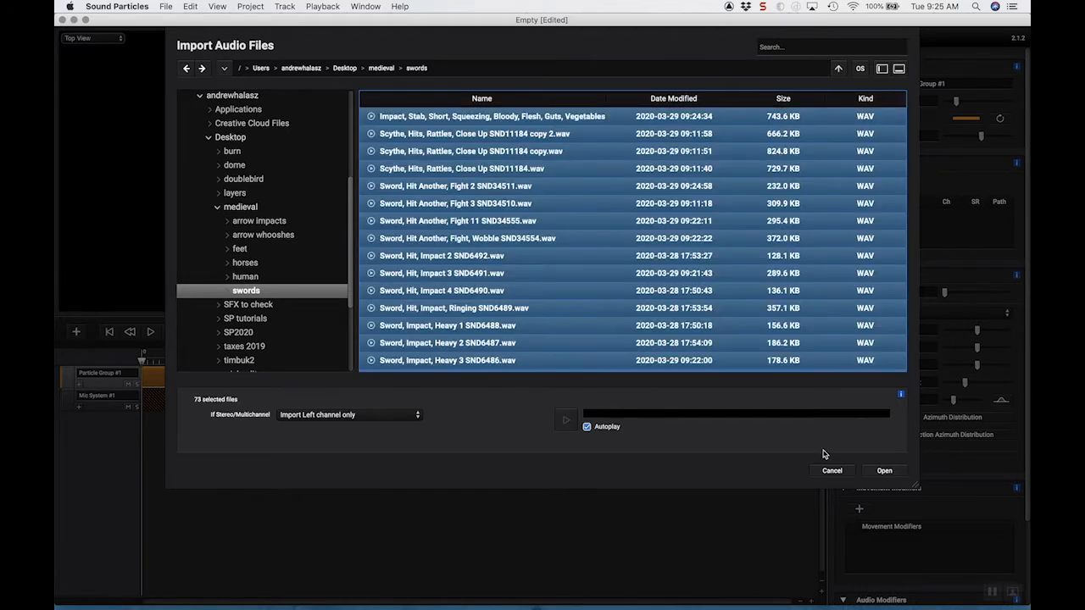
click(882, 471)
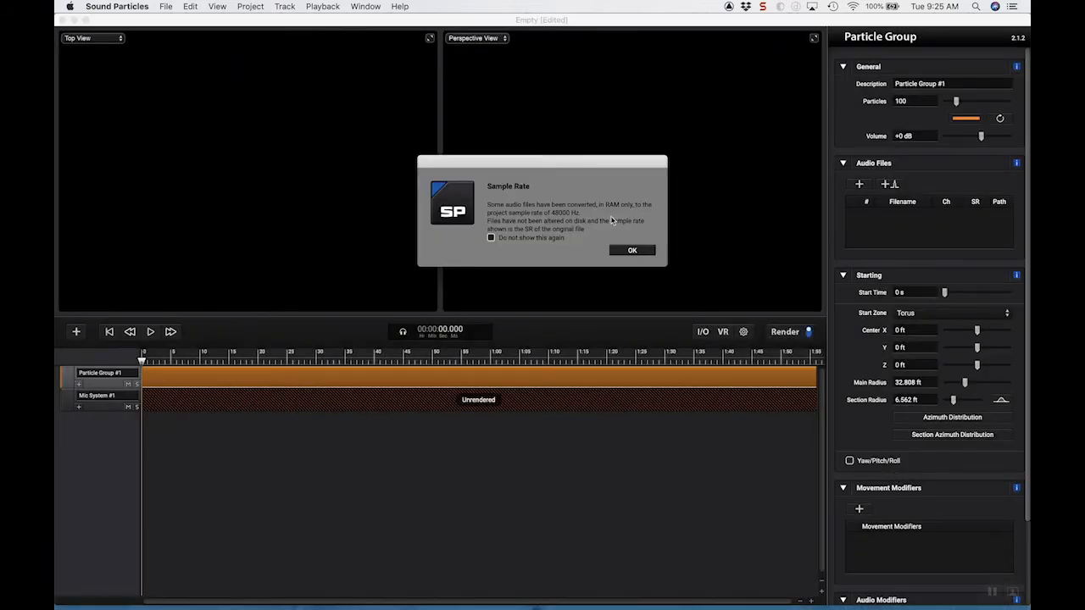
click(631, 251)
scroll(916, 290, down, 5)
scroll(916, 290, down, 15)
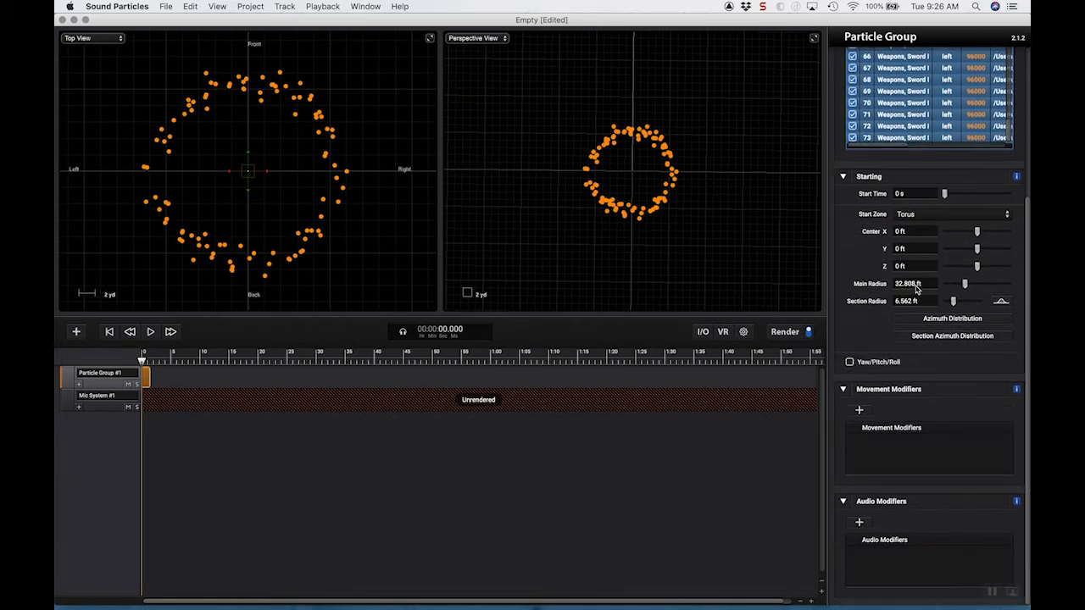
scroll(851, 220, up, 10)
scroll(852, 223, up, 8)
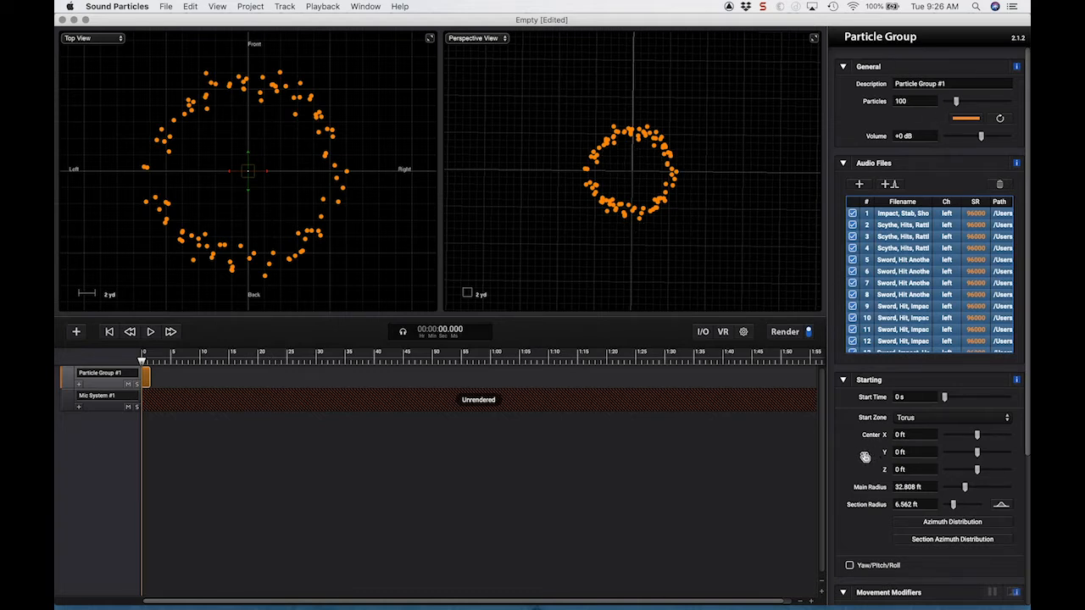
Try a start time of 3 s for the particle group and reset it to 0 s.
scroll(874, 449, down, 2)
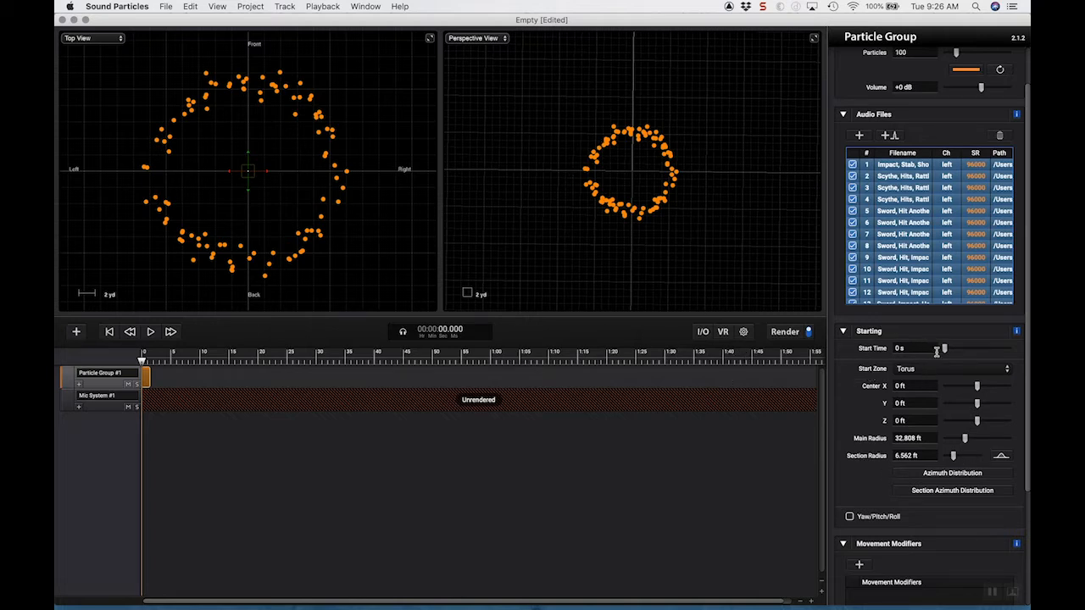
drag(946, 351, 950, 350)
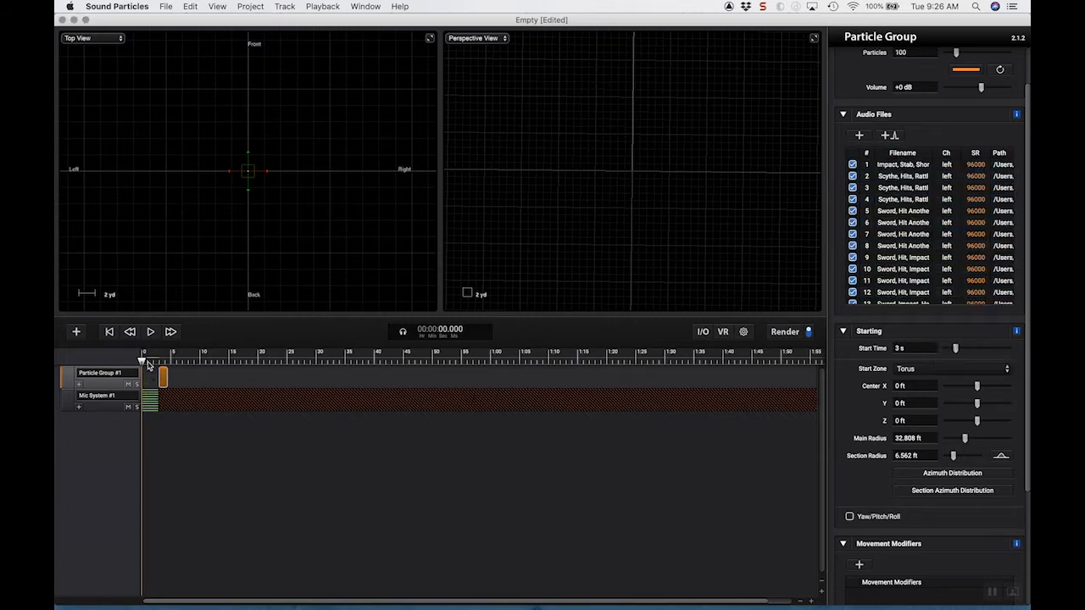
mouse_move(142, 362)
mouse_down()
mouse_move(162, 364)
mouse_move(143, 363)
mouse_up()
click(899, 349)
text(0)
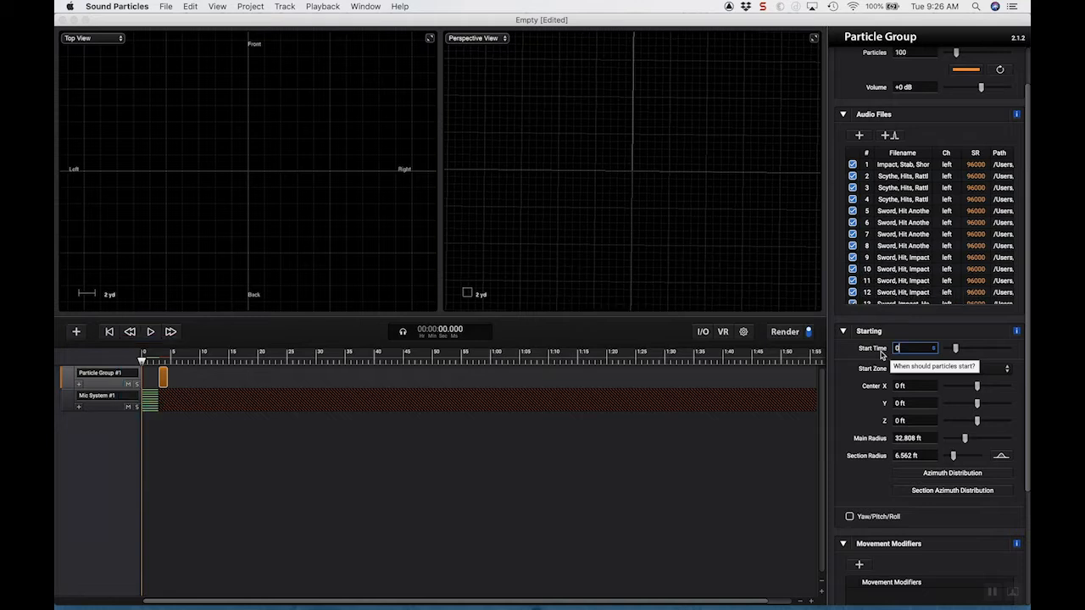
key(Return)
Try the Box start zone for the particle group and inspect its shape in the perspective view.
click(947, 370)
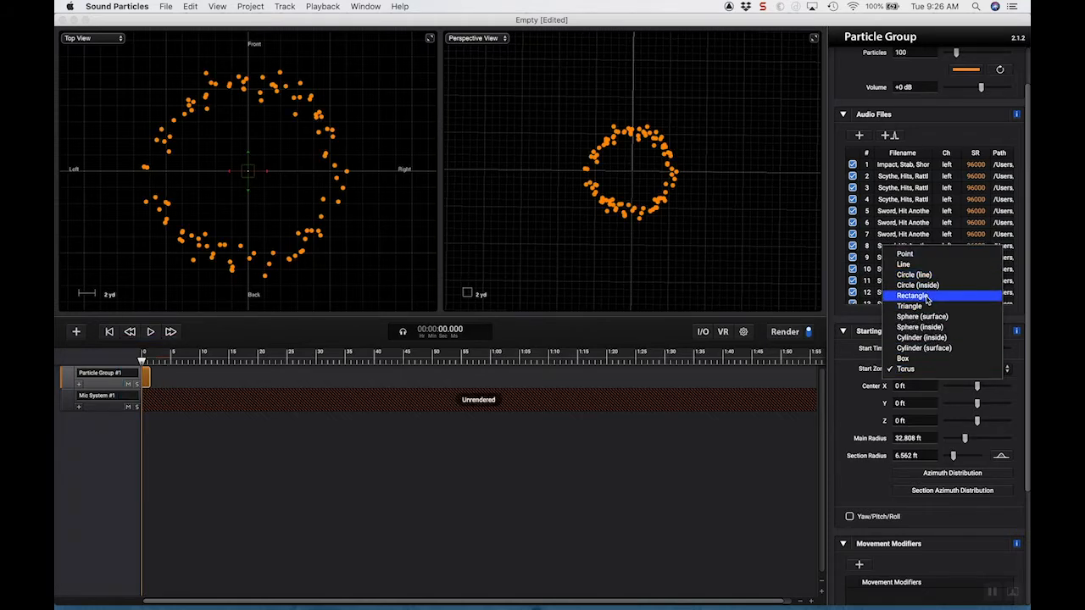
click(921, 358)
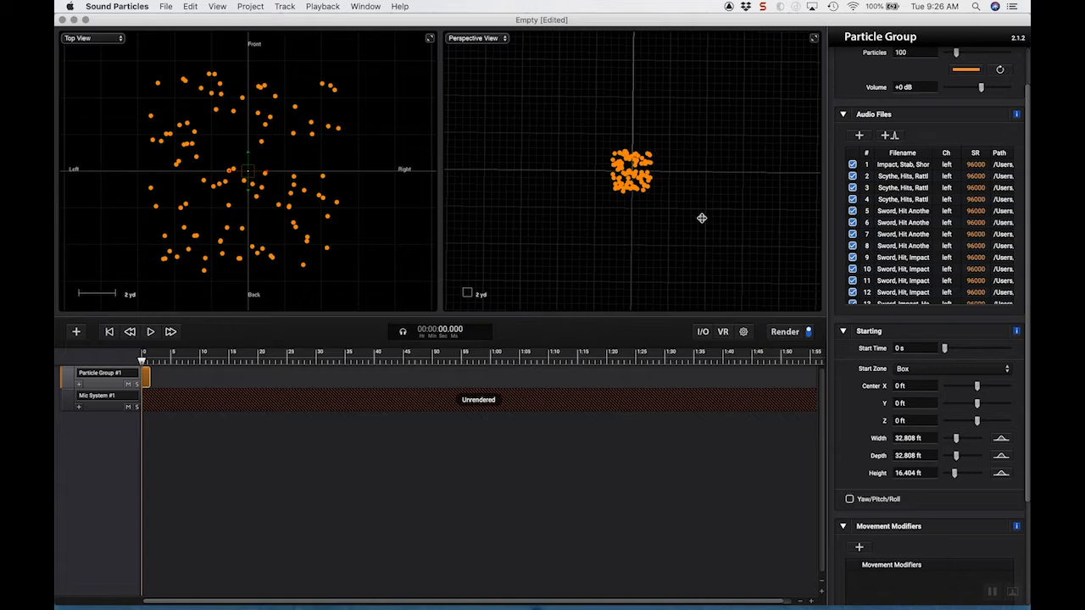
drag(702, 217, 700, 212)
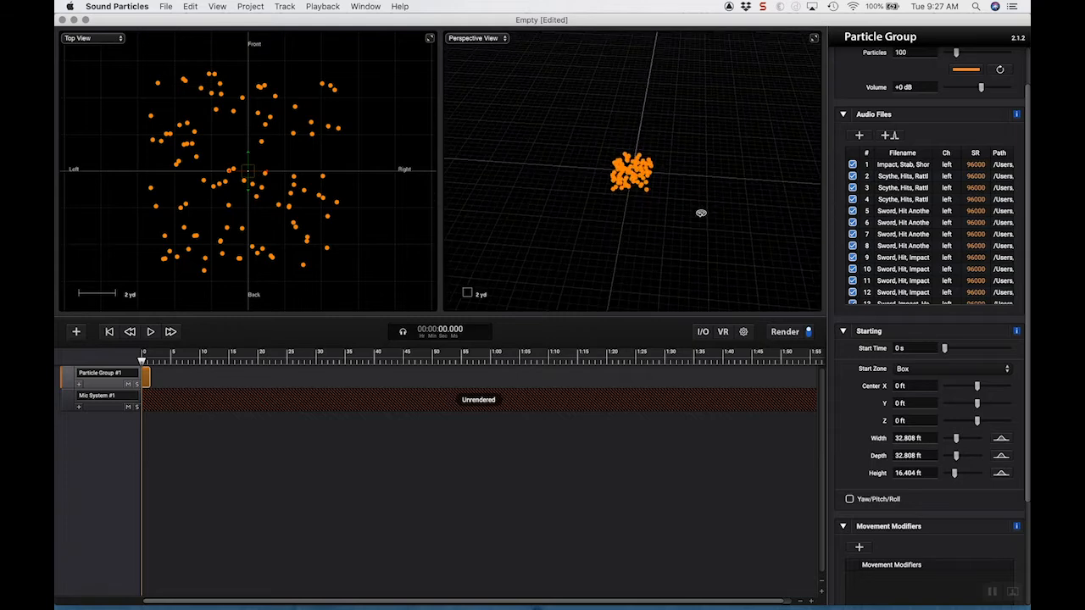
Set the particle group's start zone to Rectangle and inspect the flat distribution in the perspective view.
click(909, 374)
click(911, 357)
drag(742, 262, 747, 256)
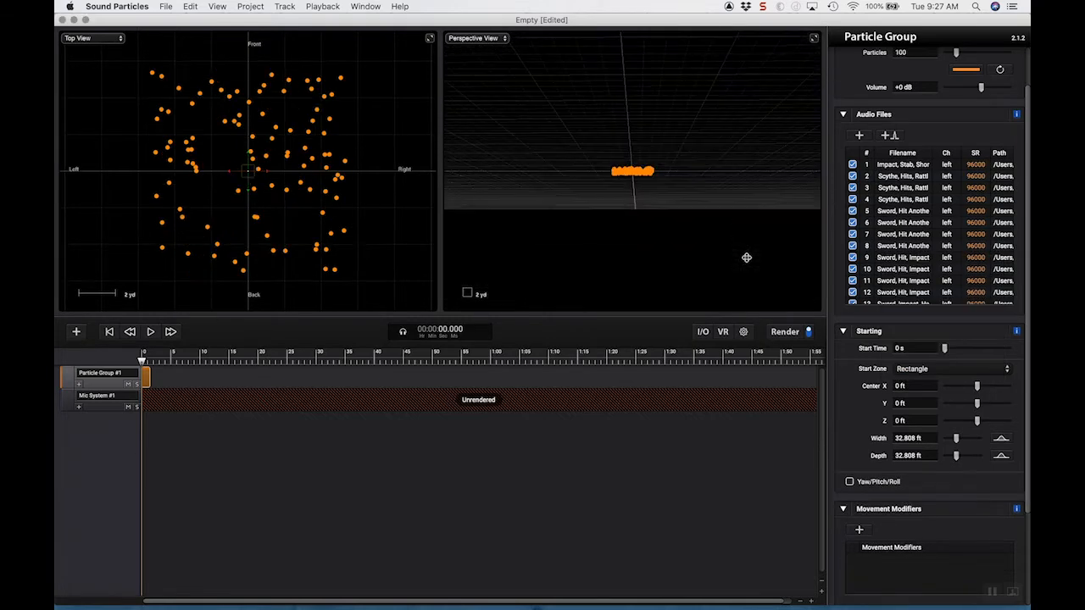
Try the Circle (line) and Sphere (surface) start zones for the particle group and compare their shapes in the perspective view.
drag(747, 258, 747, 262)
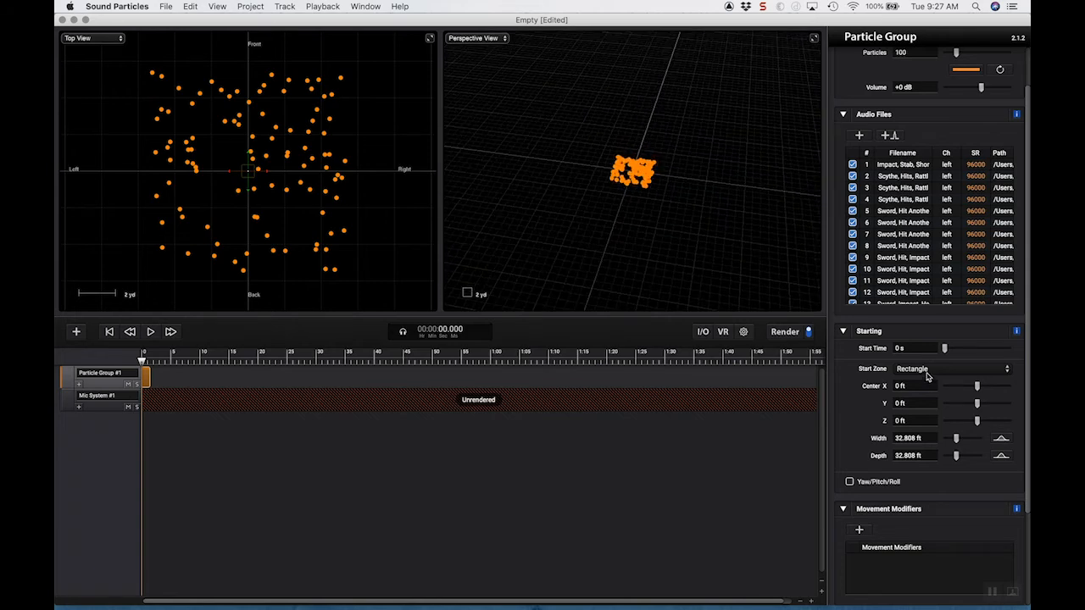
click(926, 372)
click(916, 348)
drag(749, 266, 751, 273)
click(914, 370)
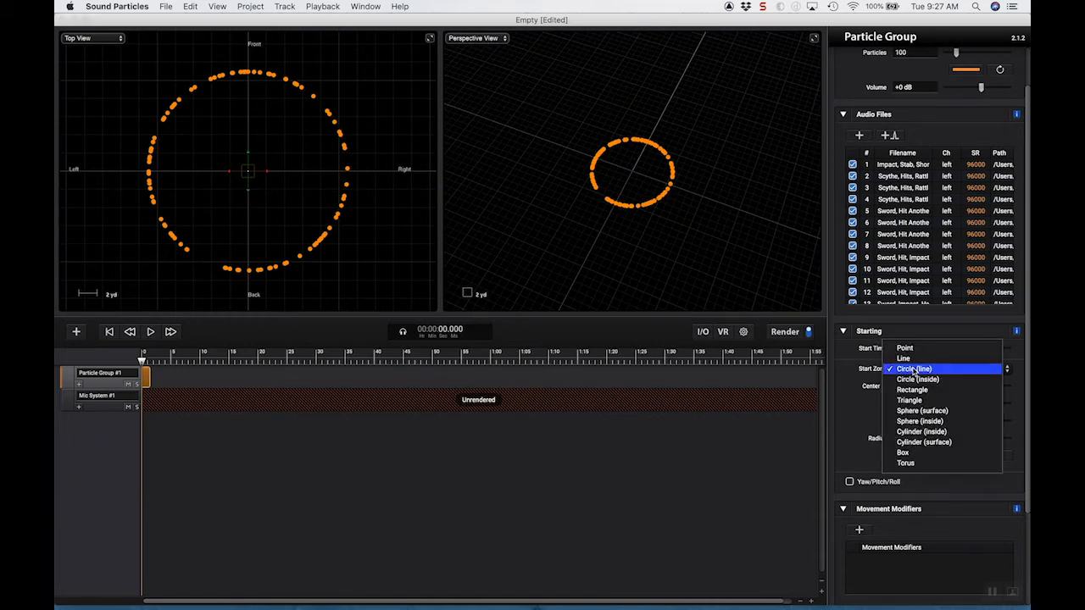
click(922, 411)
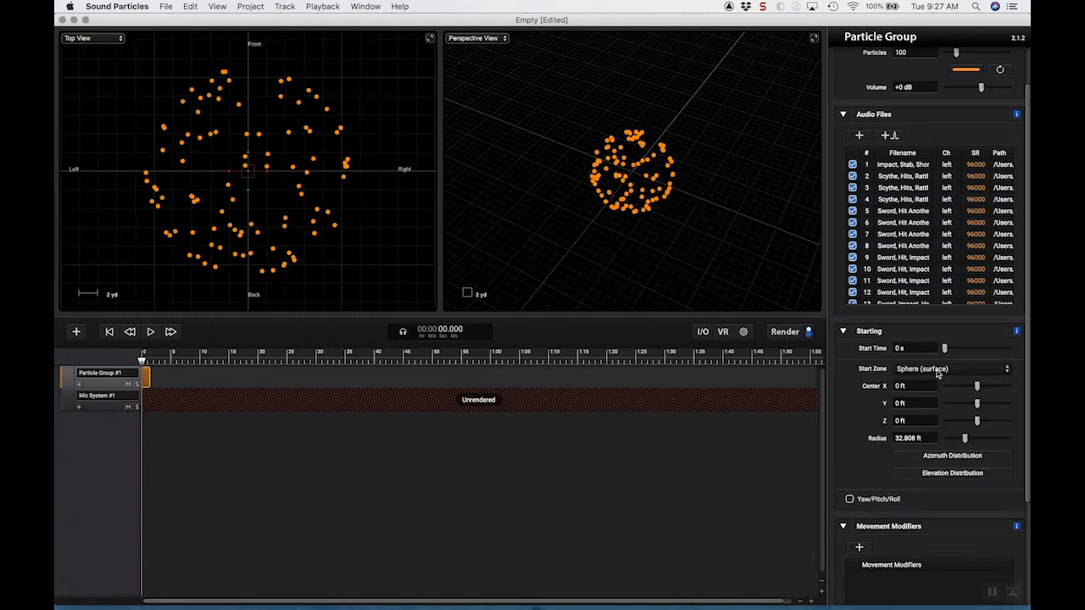
Set the particle group's start zone to Torus and inspect the ring of particles in the perspective view.
click(932, 370)
click(936, 426)
mouse_move(710, 172)
mouse_down()
mouse_move(719, 203)
mouse_move(726, 175)
mouse_up()
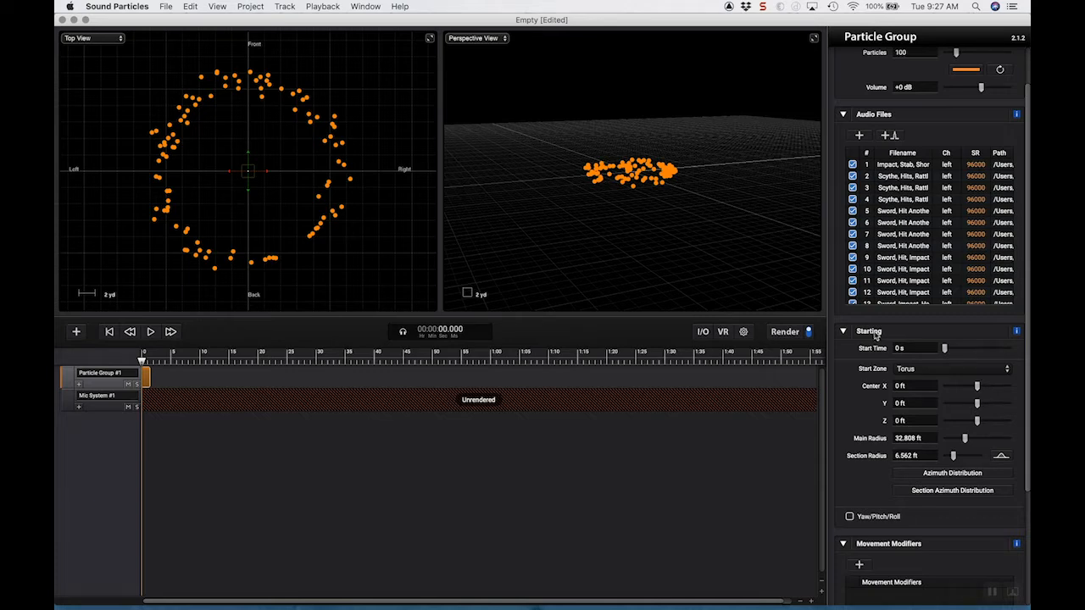
Try shifting the torus centre along X to about 15.5 ft and return it to 0 ft.
drag(977, 386, 983, 388)
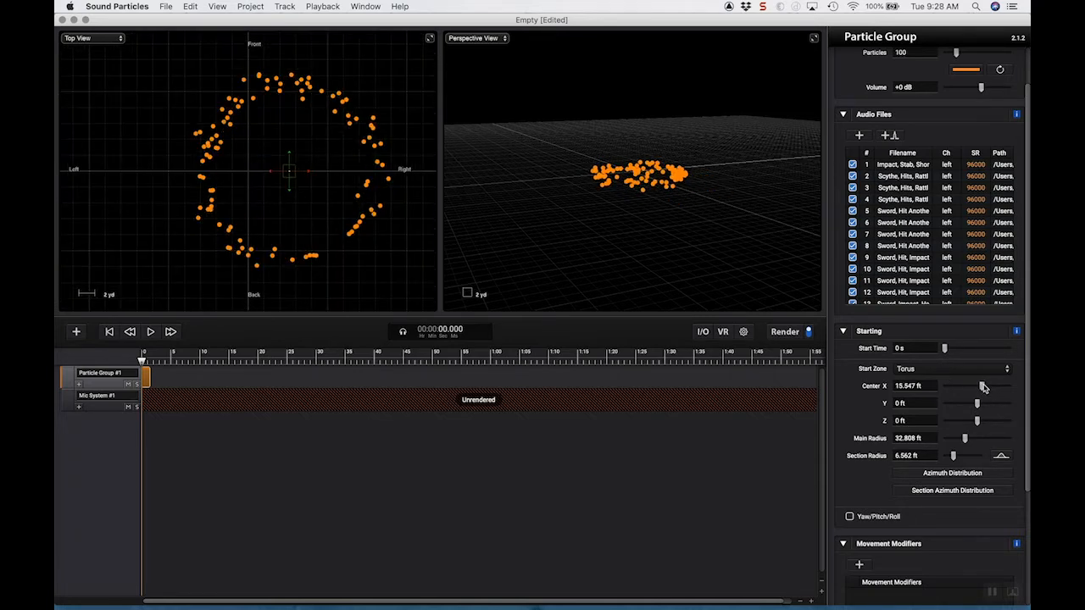
double_click(921, 386)
text(0)
key(Return)
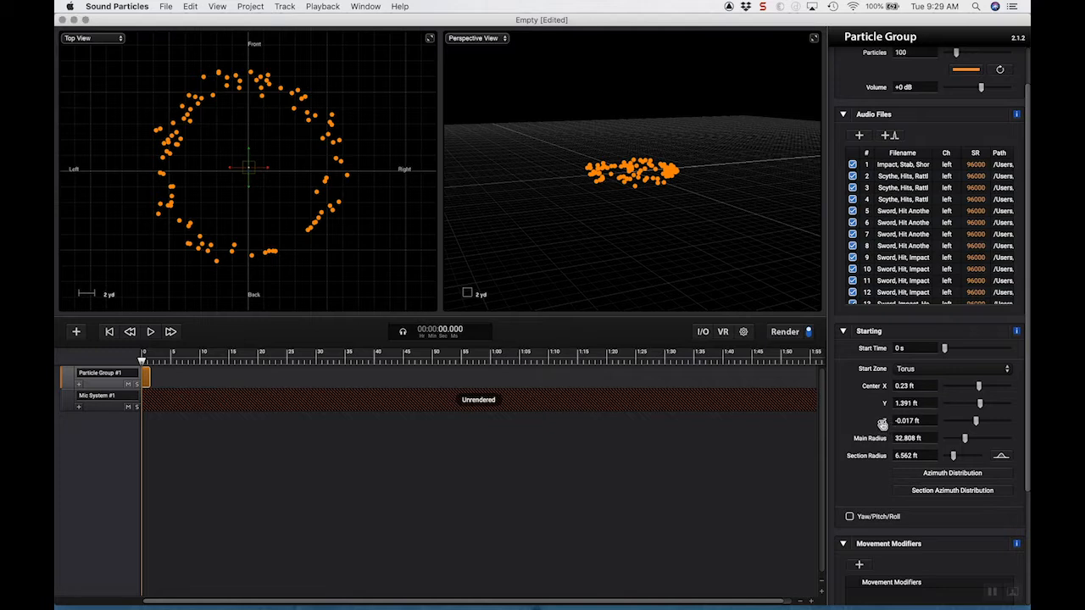
Reset the torus centre's X, Y and Z coordinates to 0 ft.
double_click(905, 386)
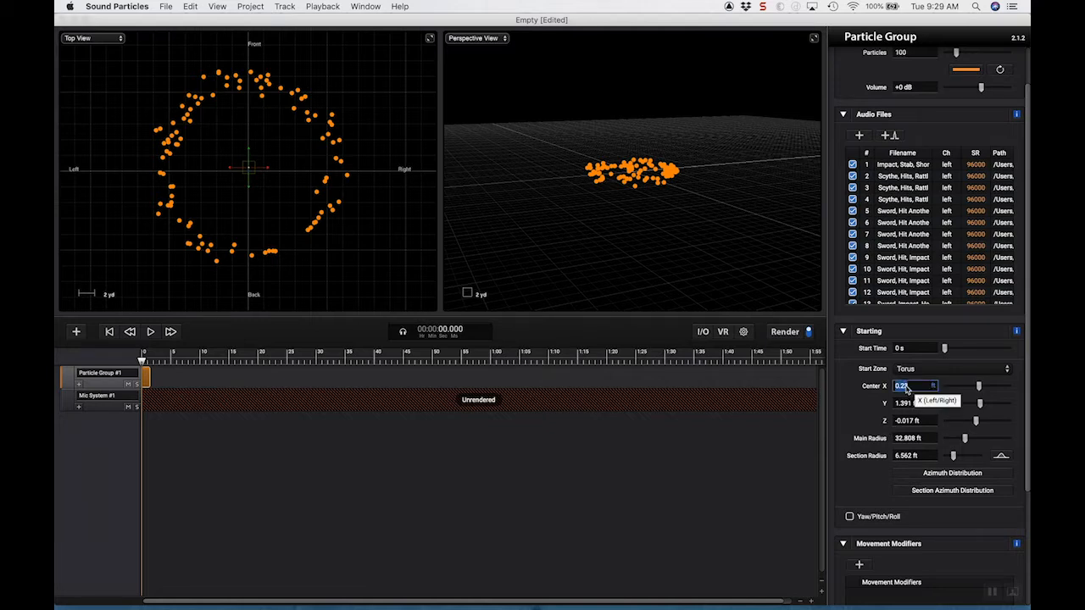
key(Return)
double_click(907, 405)
text(0)
key(Return)
double_click(905, 421)
text(0)
key(Return)
Enlarge the torus to a main radius of about 59.3 ft and a section radius of about 17 ft, and inspect it in perspective.
mouse_move(965, 439)
mouse_down()
mouse_move(967, 457)
mouse_move(956, 459)
mouse_up()
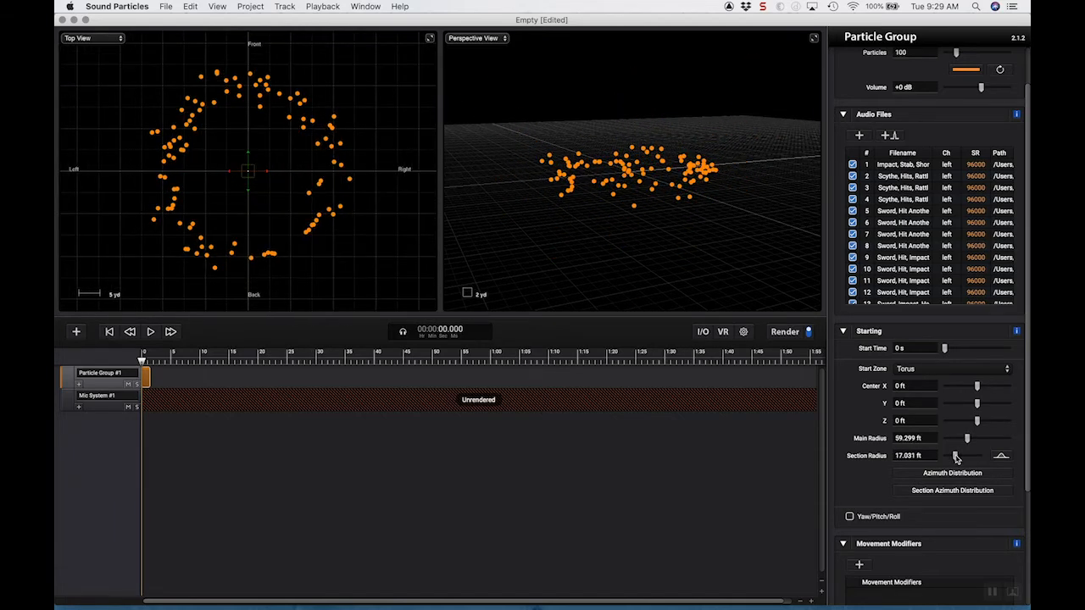
drag(746, 259, 745, 270)
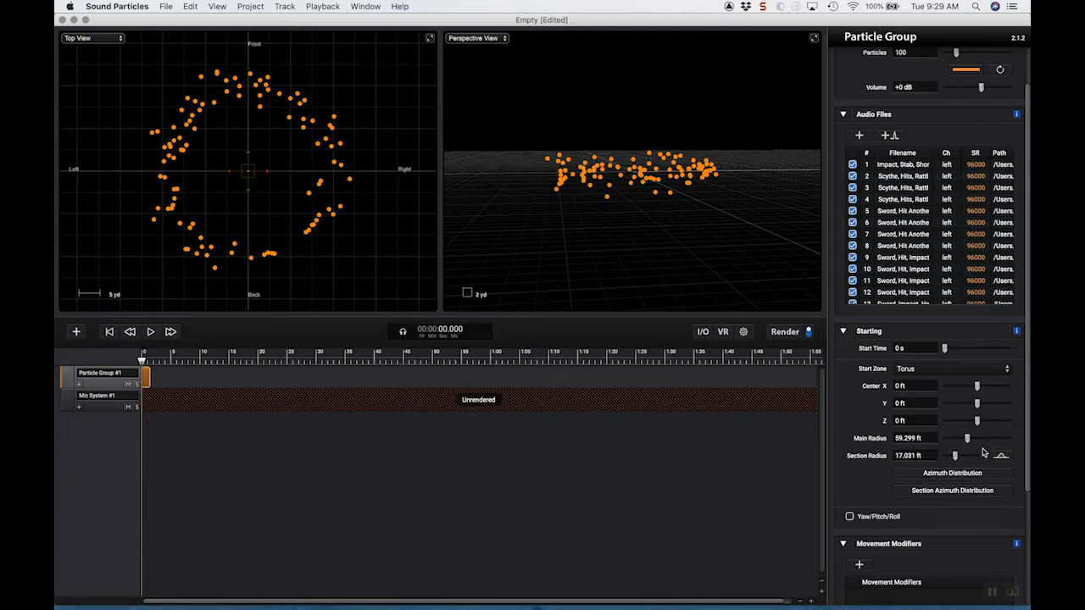
Render the scene with the torus particle group and play back the result.
scroll(973, 471, up, 3)
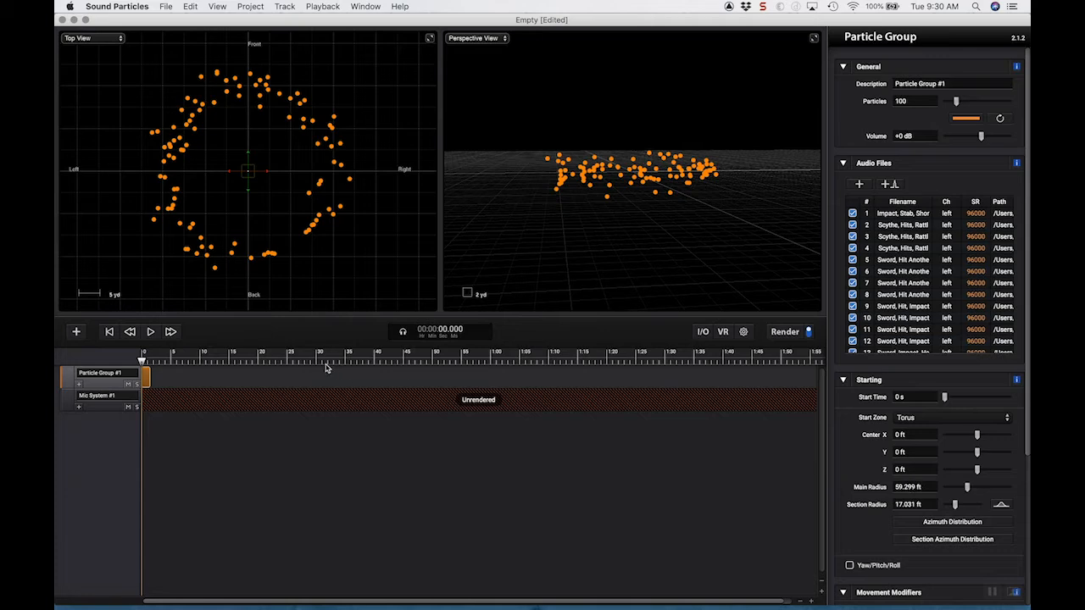
click(790, 333)
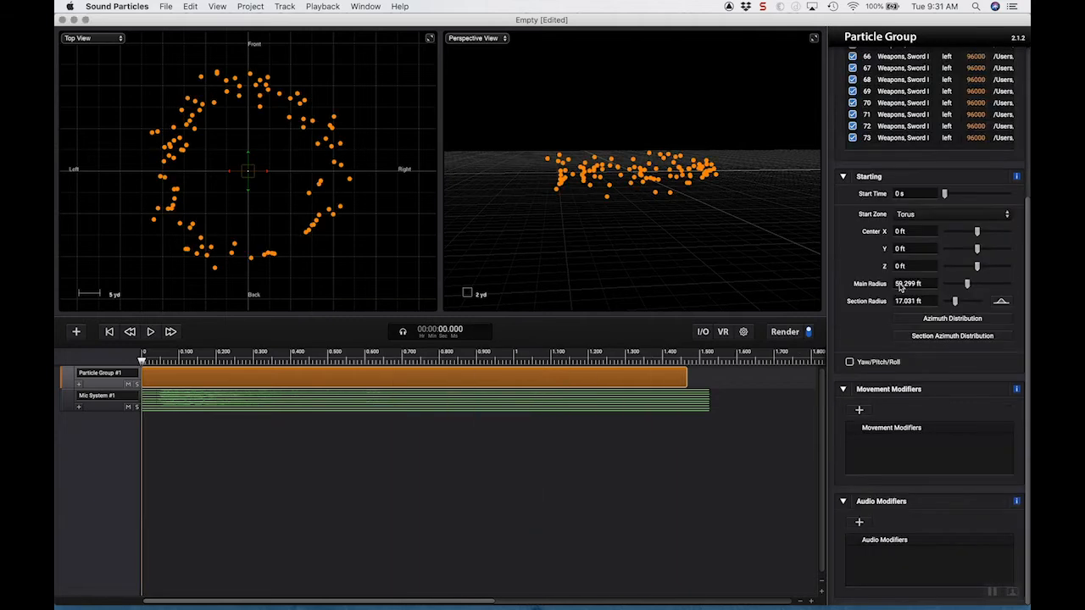
scroll(900, 288, up, 5)
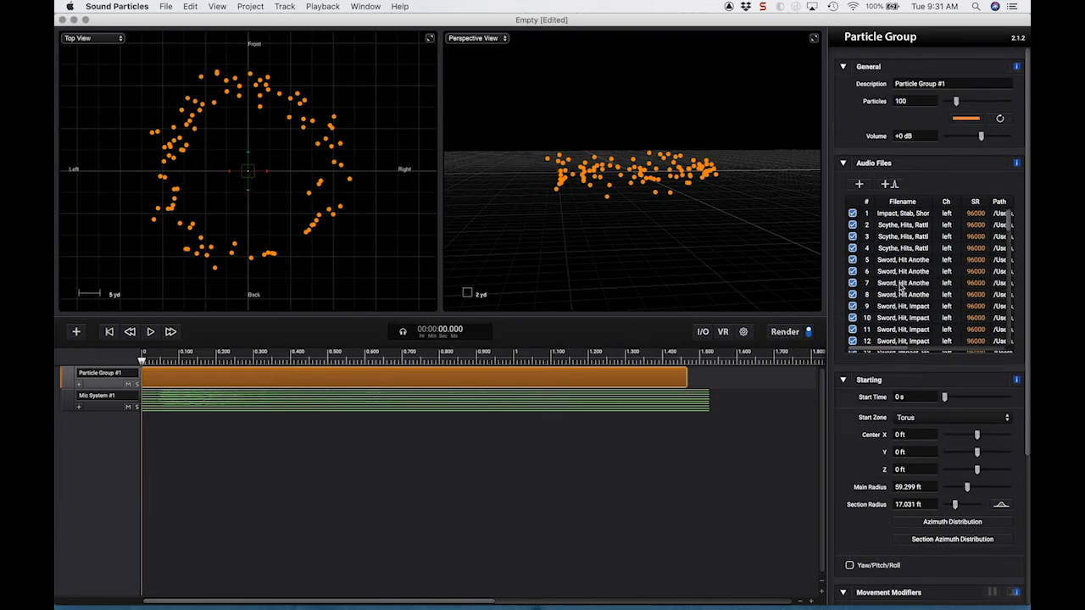
click(151, 333)
click(151, 332)
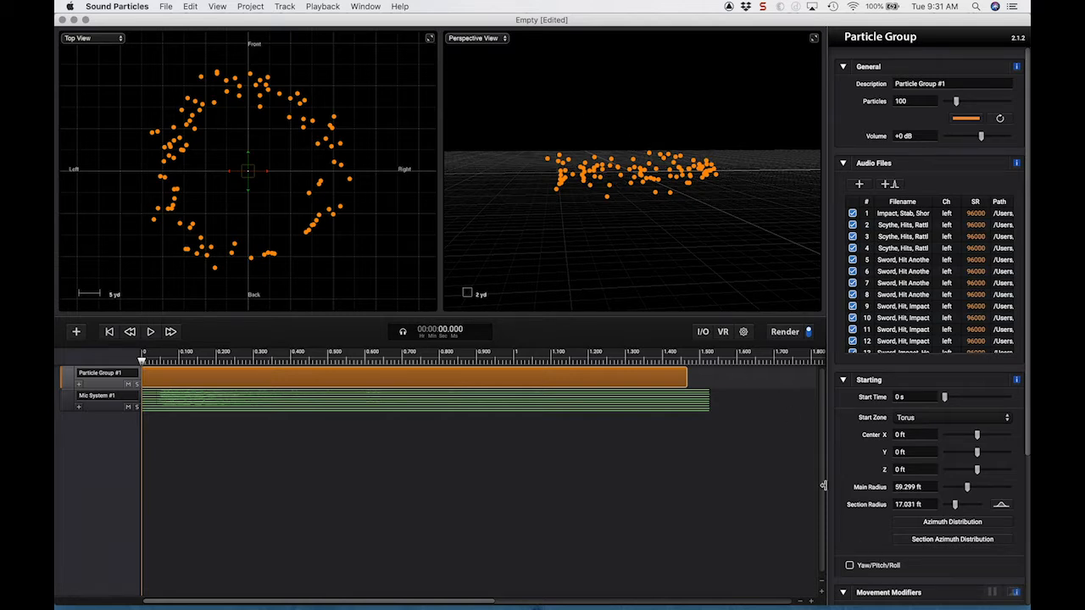
Add a Random Delays audio modifier to the particle group.
scroll(856, 500, down, 5)
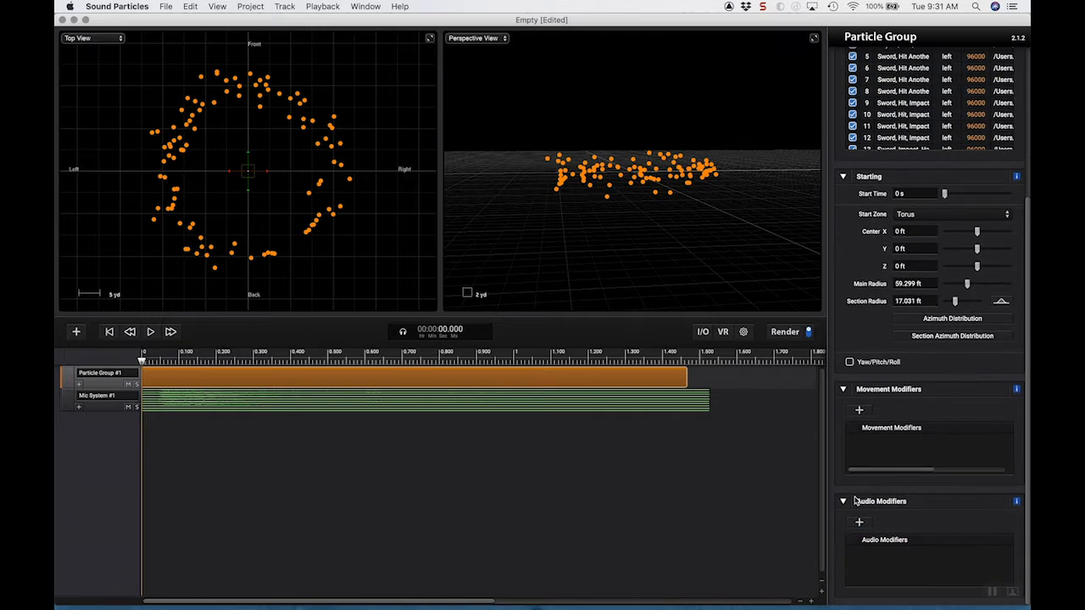
click(860, 524)
mouse_move(876, 580)
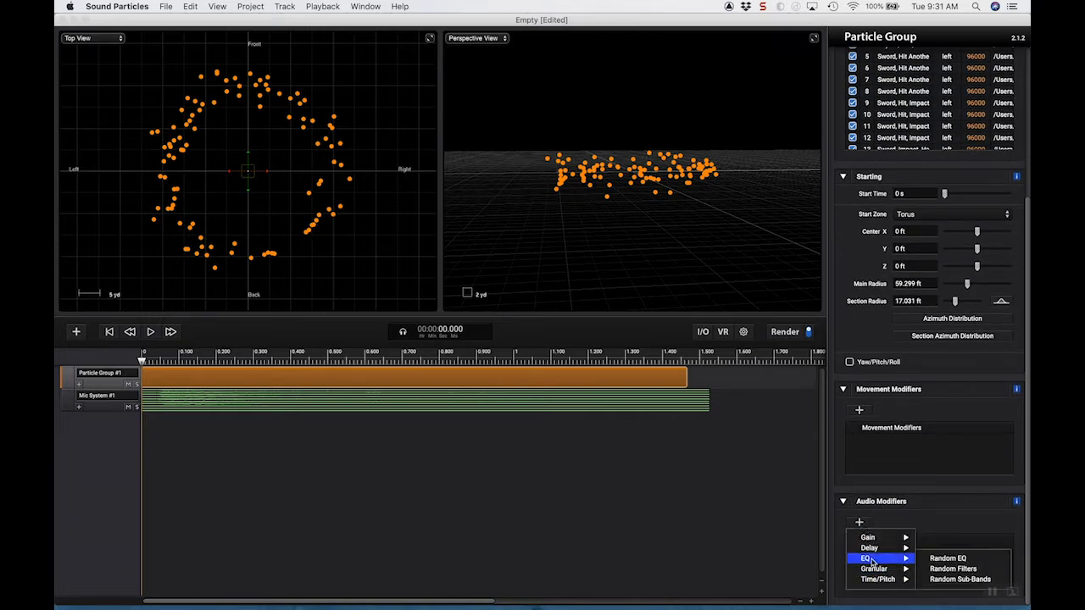
mouse_move(870, 541)
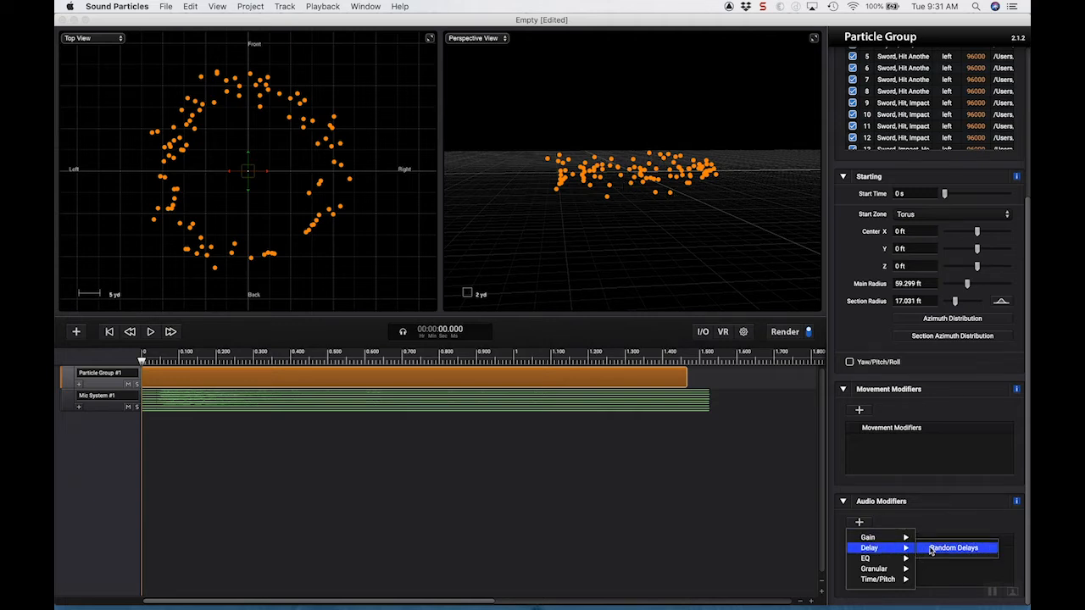
click(932, 549)
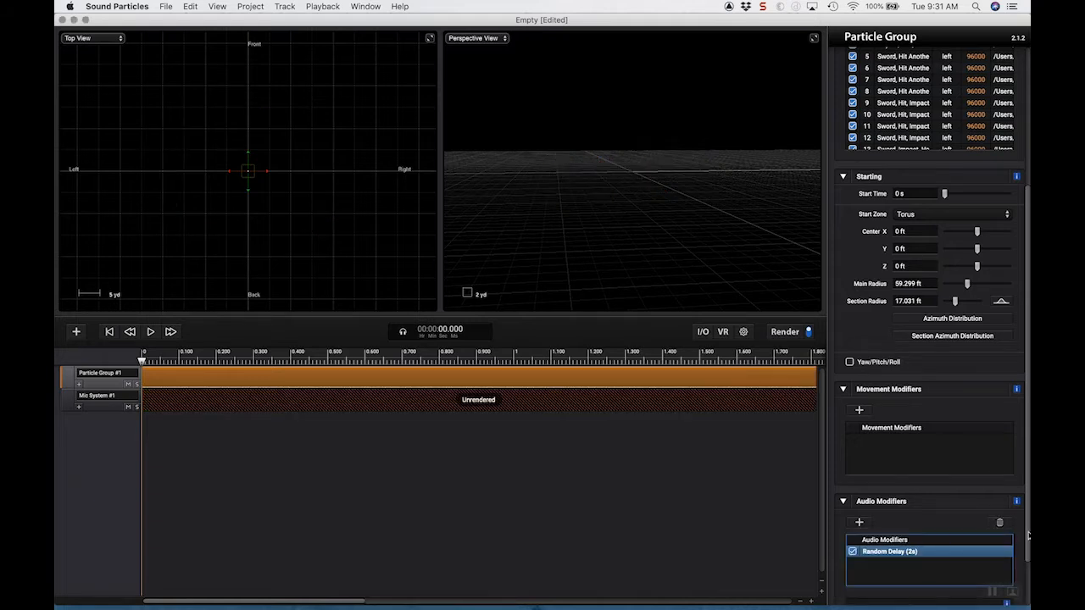
Check the Random Delay modifier's settings, and render the scene to listen to the delayed particles.
scroll(1027, 531, down, 3)
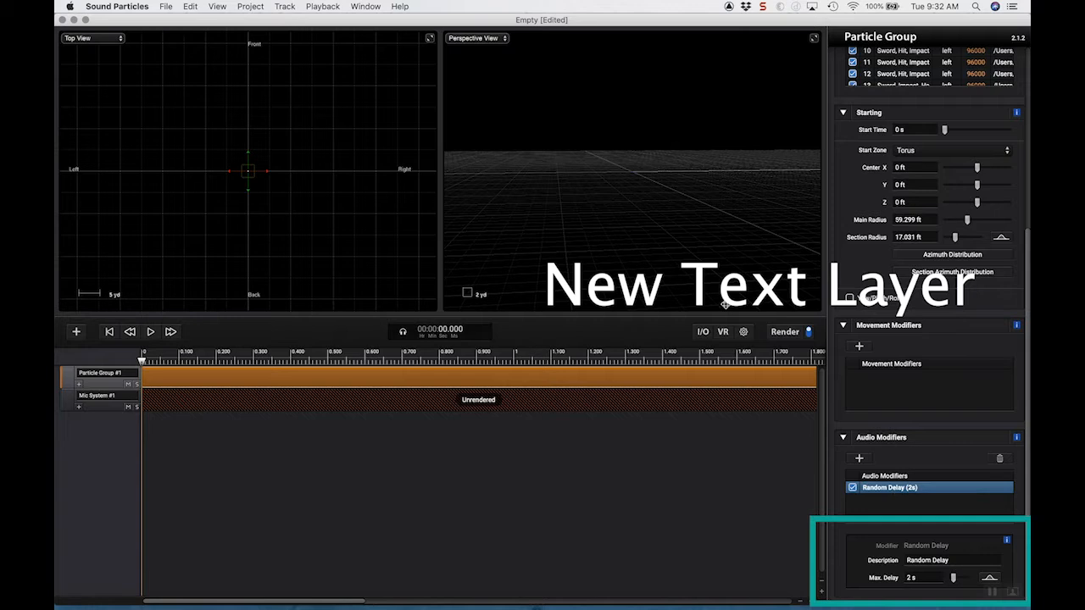
click(785, 332)
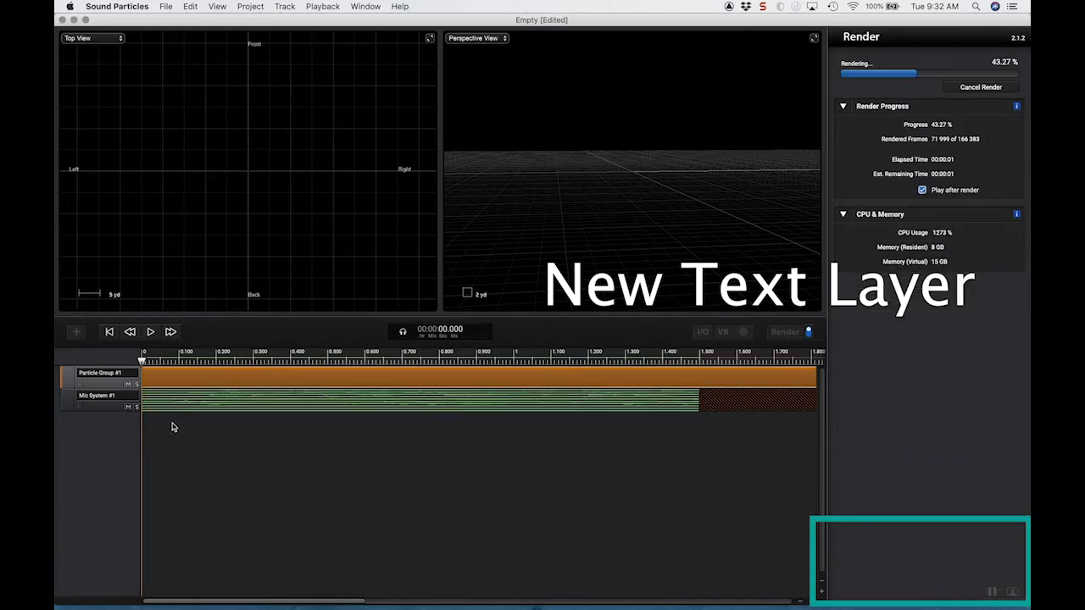
click(150, 332)
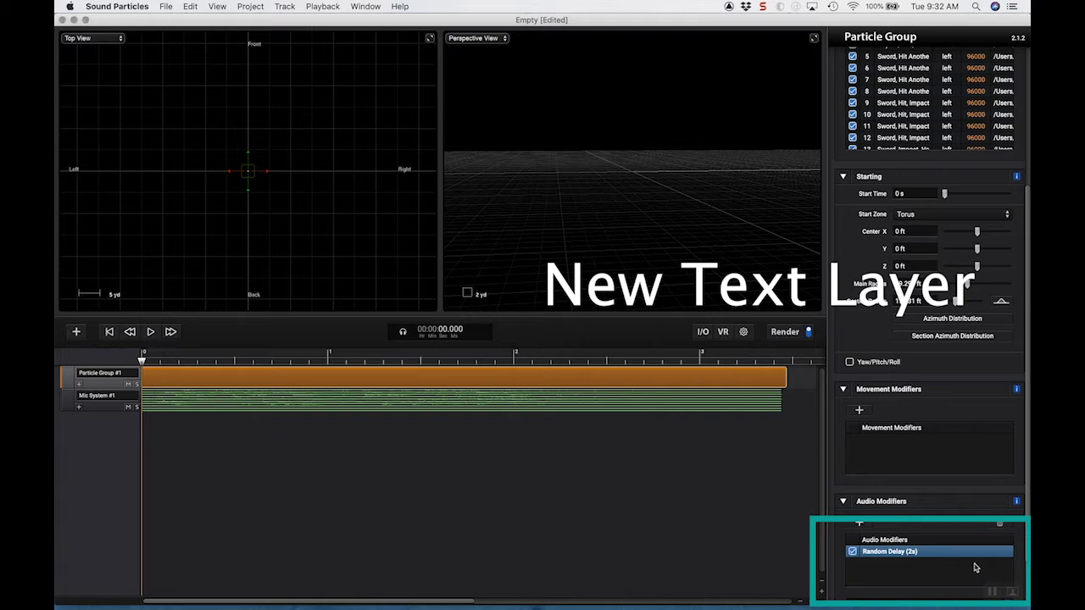
Set the Random Delay modifier's maximum delay to 45 s and render the scene to listen to it.
scroll(997, 580, down, 3)
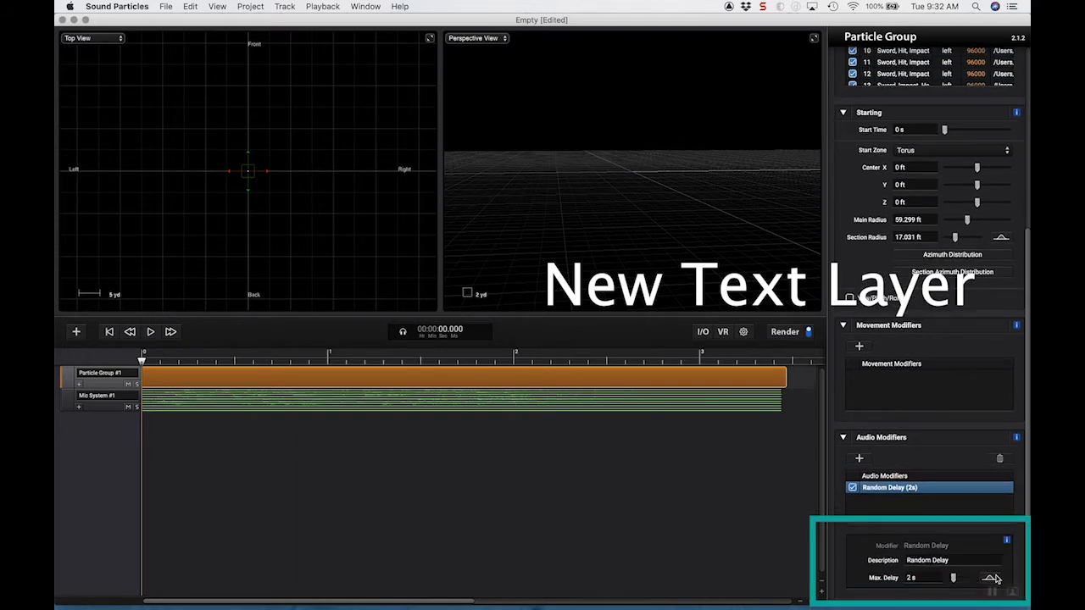
click(911, 577)
text(45)
key(Return)
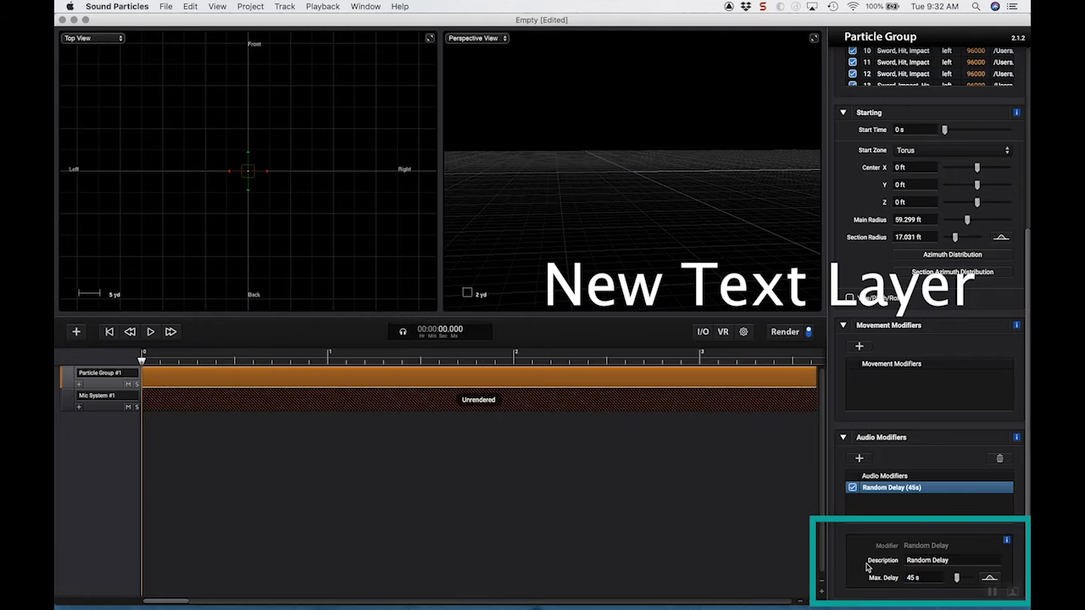
click(808, 332)
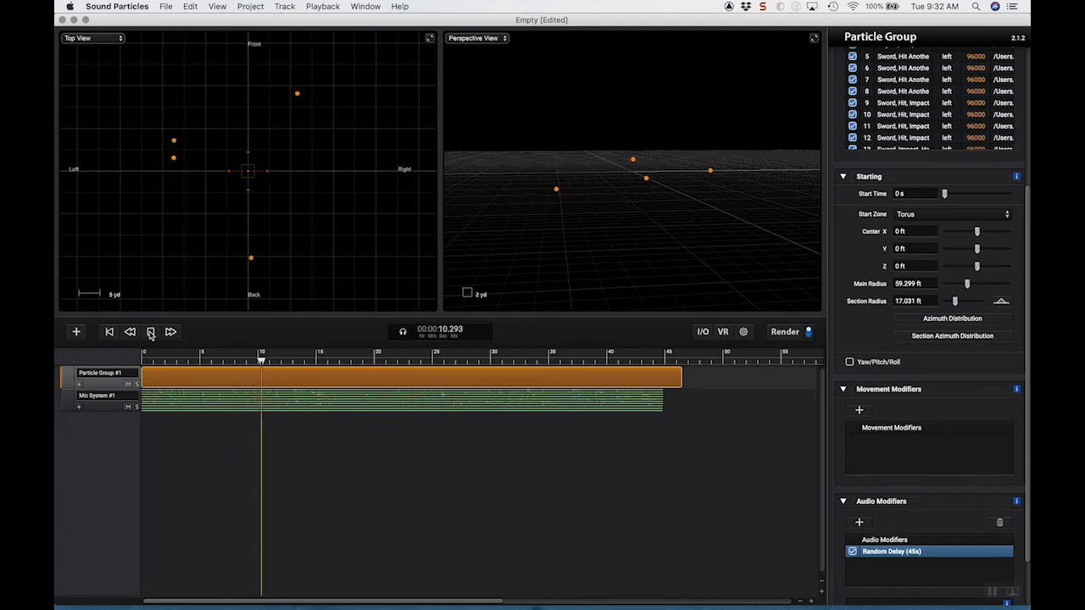
click(151, 332)
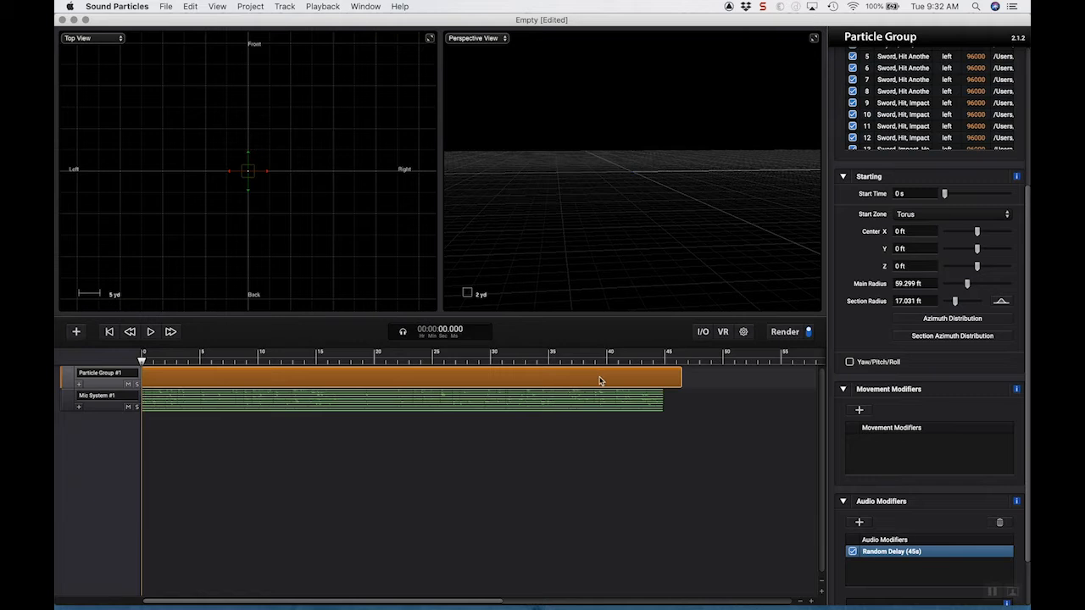
Try a higher number of particles in the particle group and render the scene to hear the denser battle.
scroll(841, 229, up, 5)
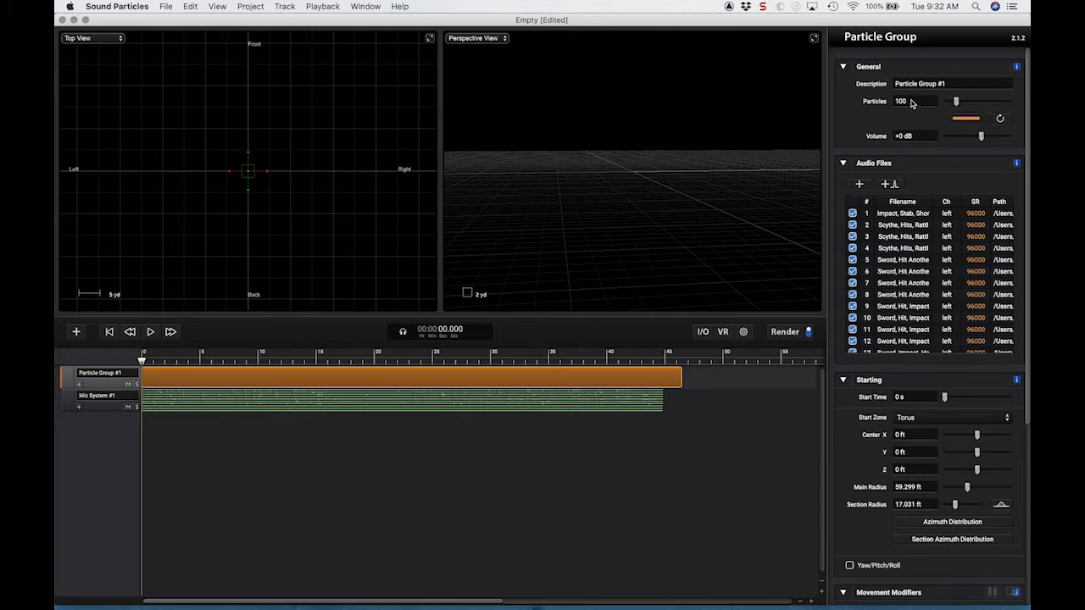
double_click(911, 100)
drag(151, 360, 107, 358)
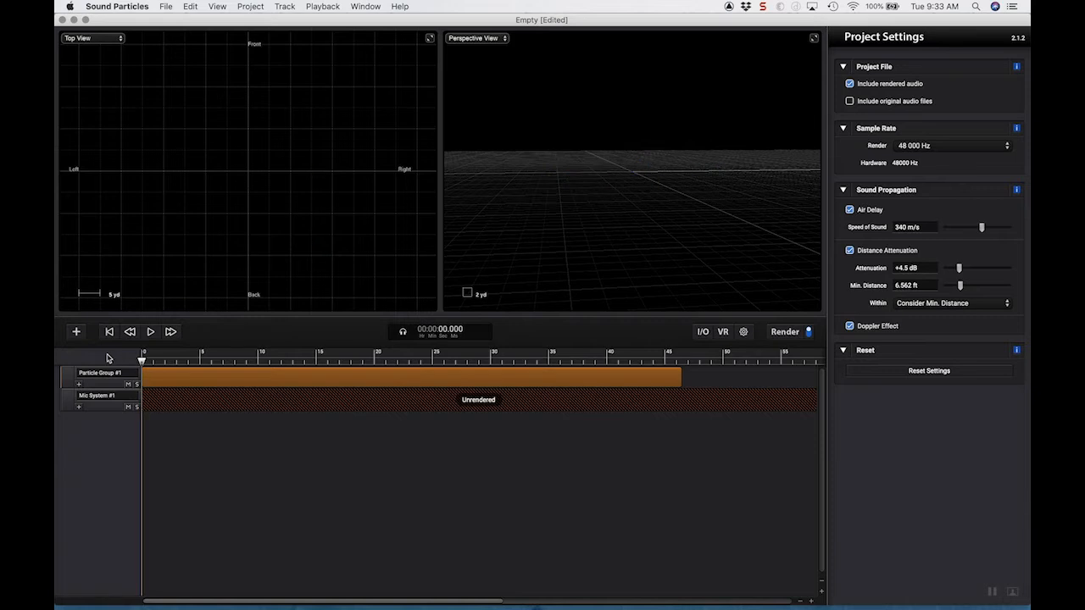
click(788, 332)
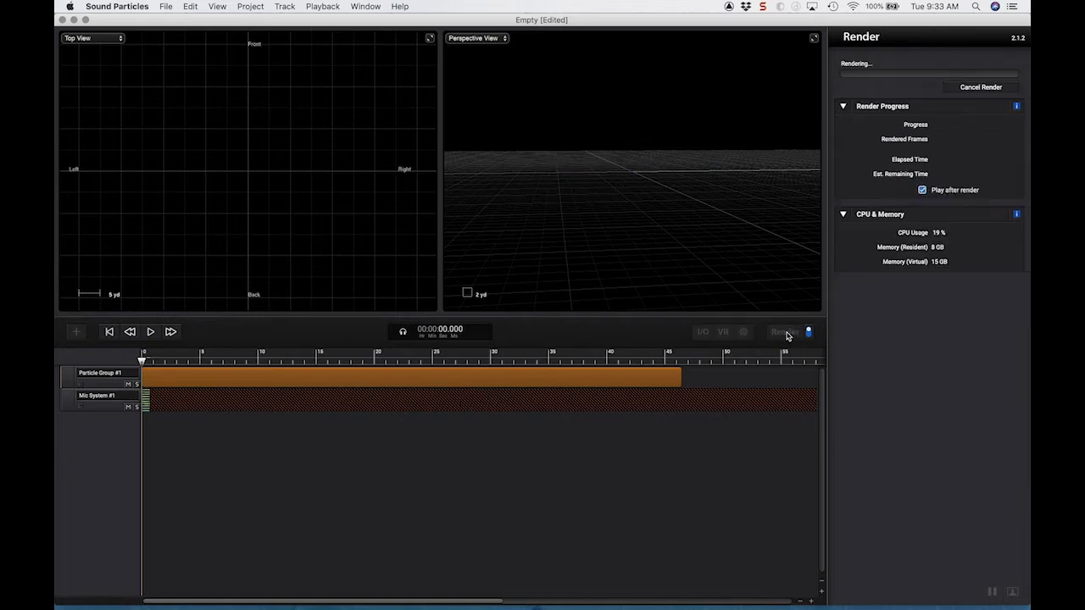
click(151, 331)
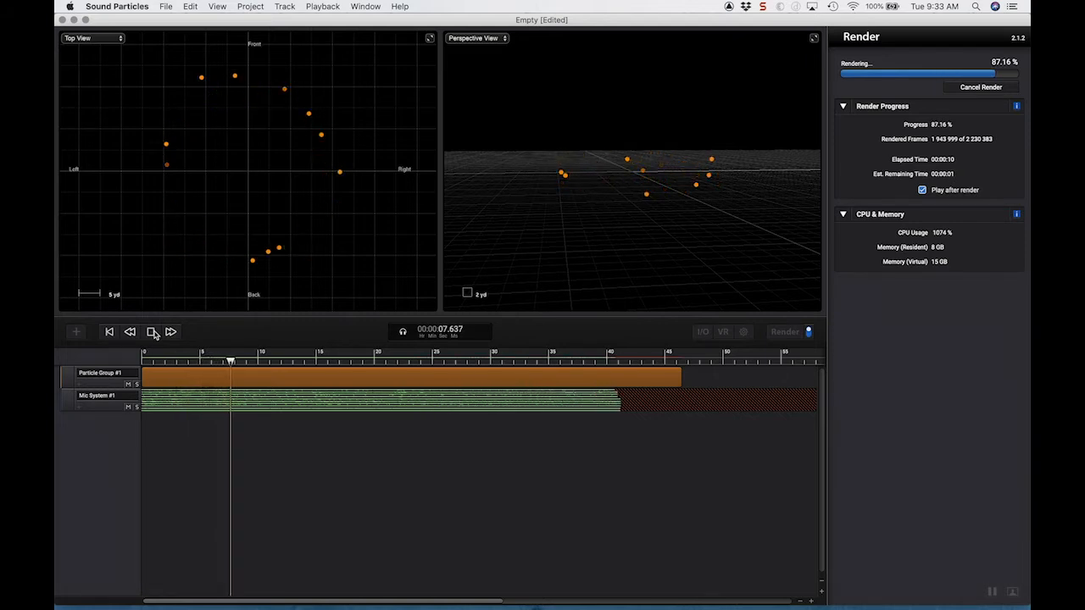
click(153, 333)
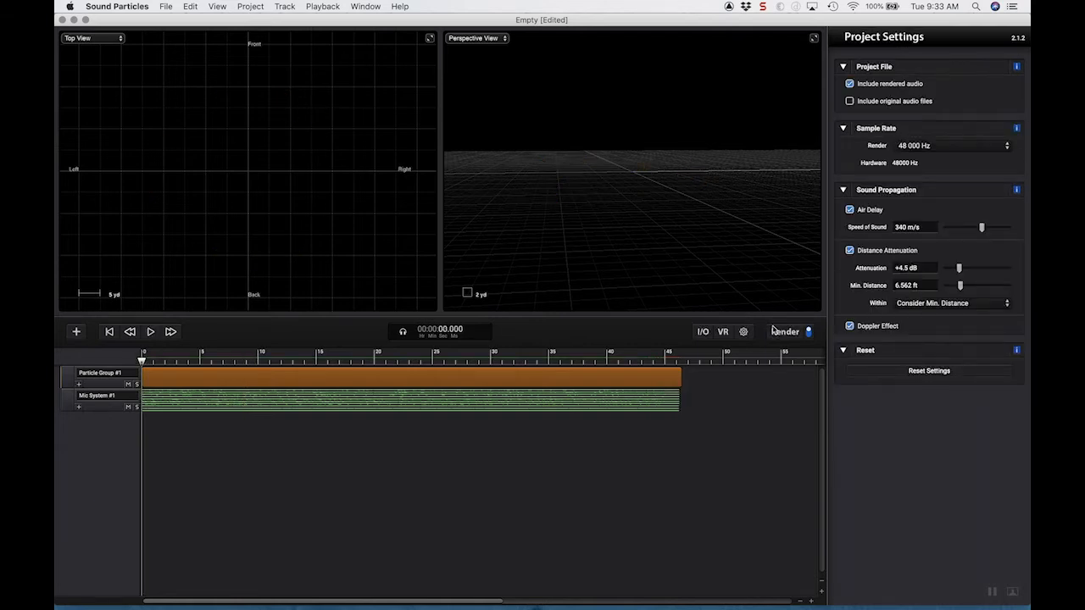
Set the particle group to 1000 particles and preview the scene while it renders, cancelling the rest of the render.
key(space)
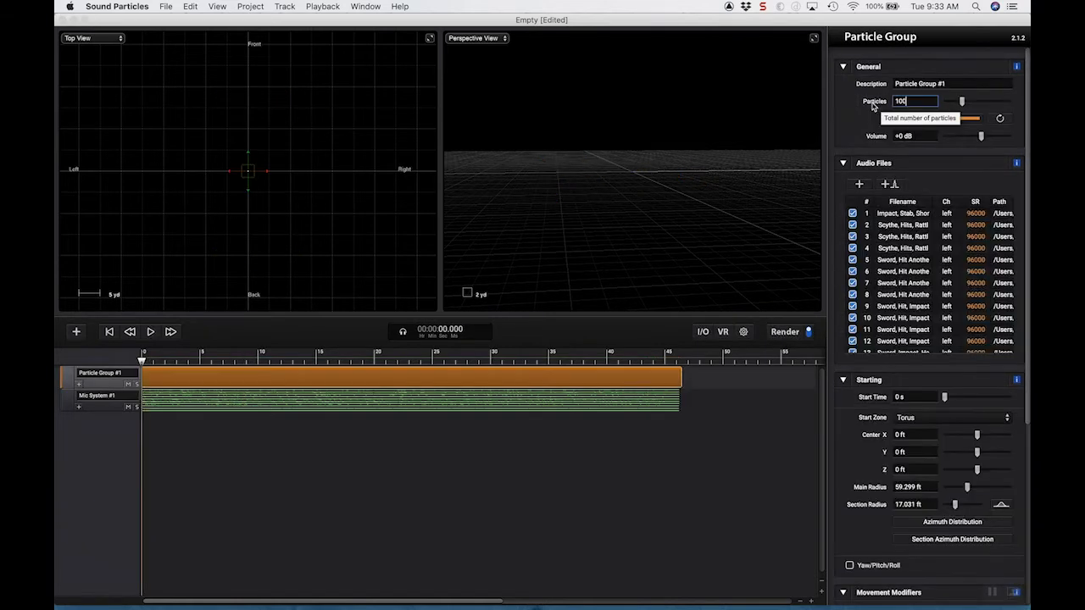
key(Return)
click(150, 332)
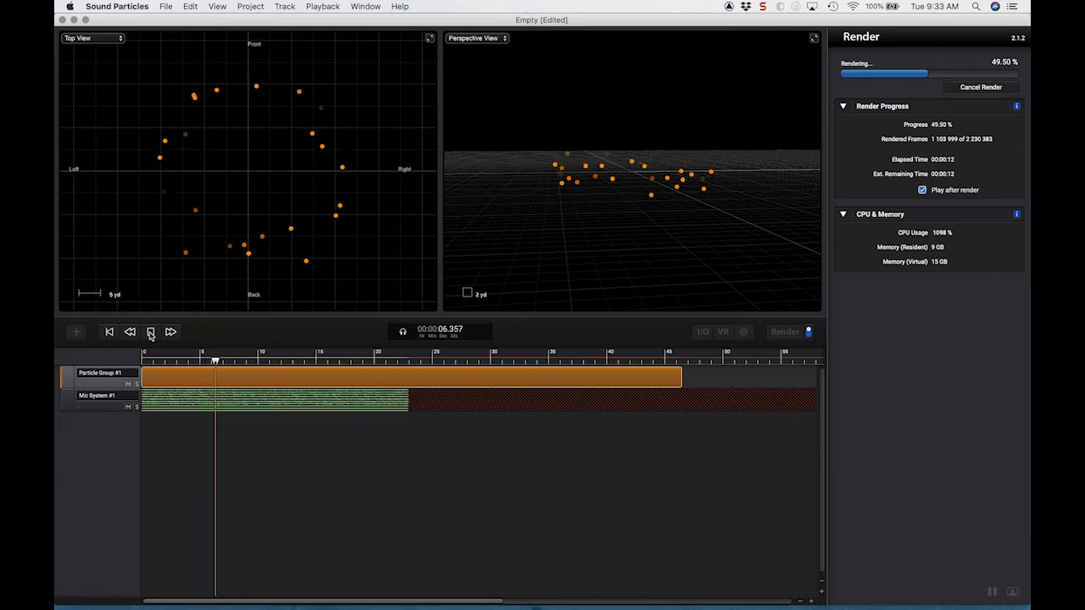
click(151, 332)
click(981, 88)
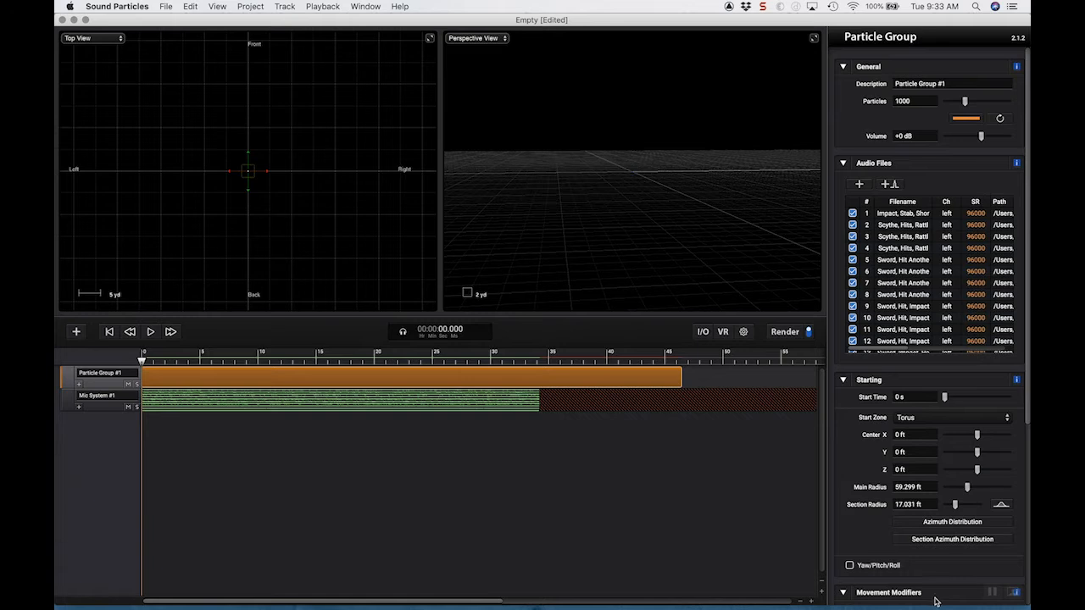
Review the particle group's Random Delay settings and look through its list of audio files.
scroll(882, 340, down, 5)
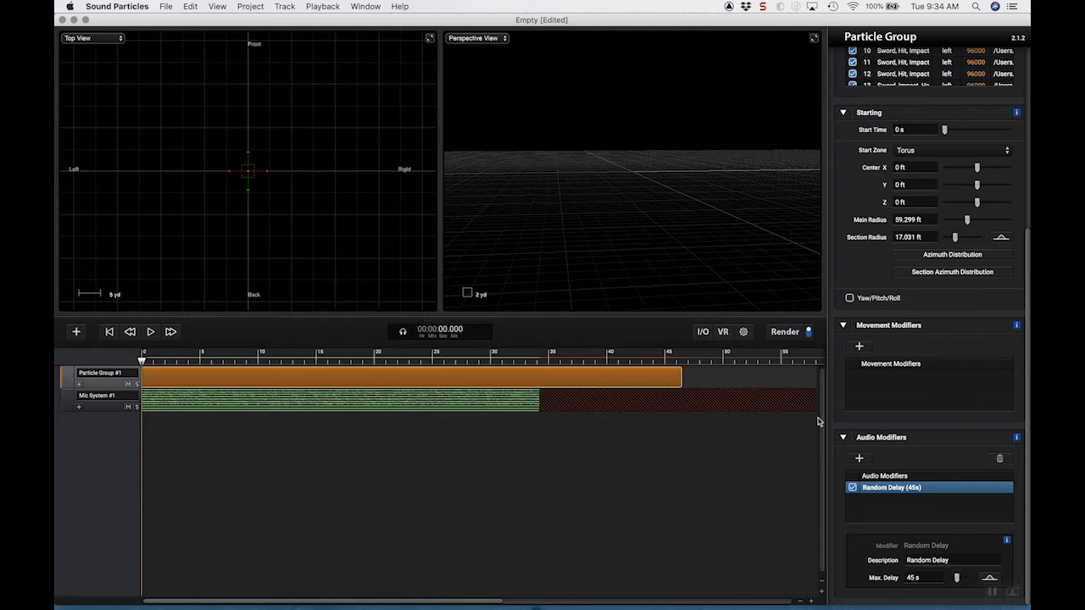
scroll(904, 72, down, 2)
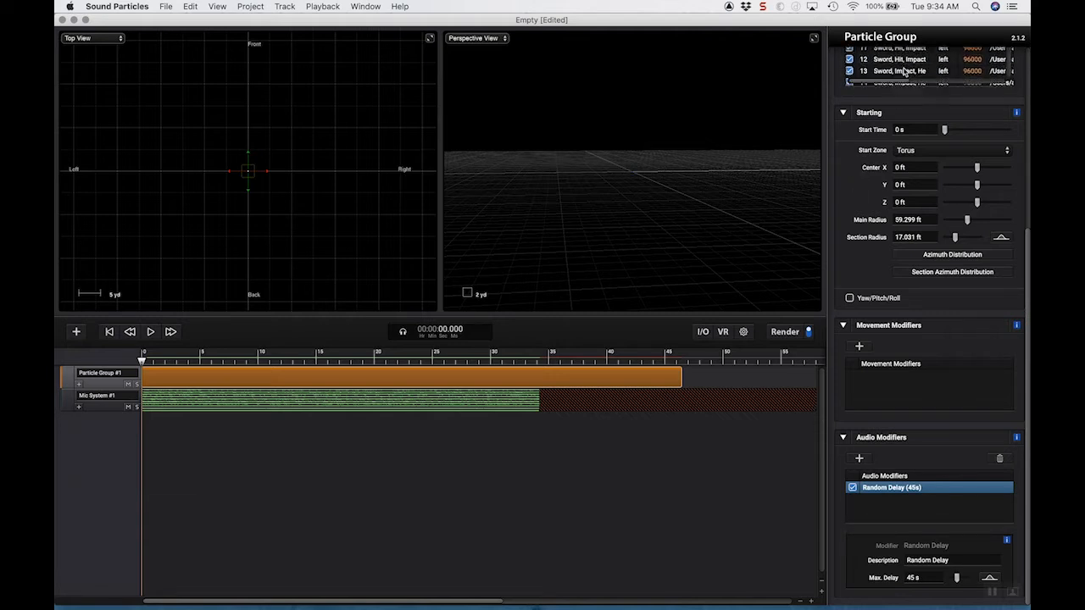
scroll(904, 72, down, 10)
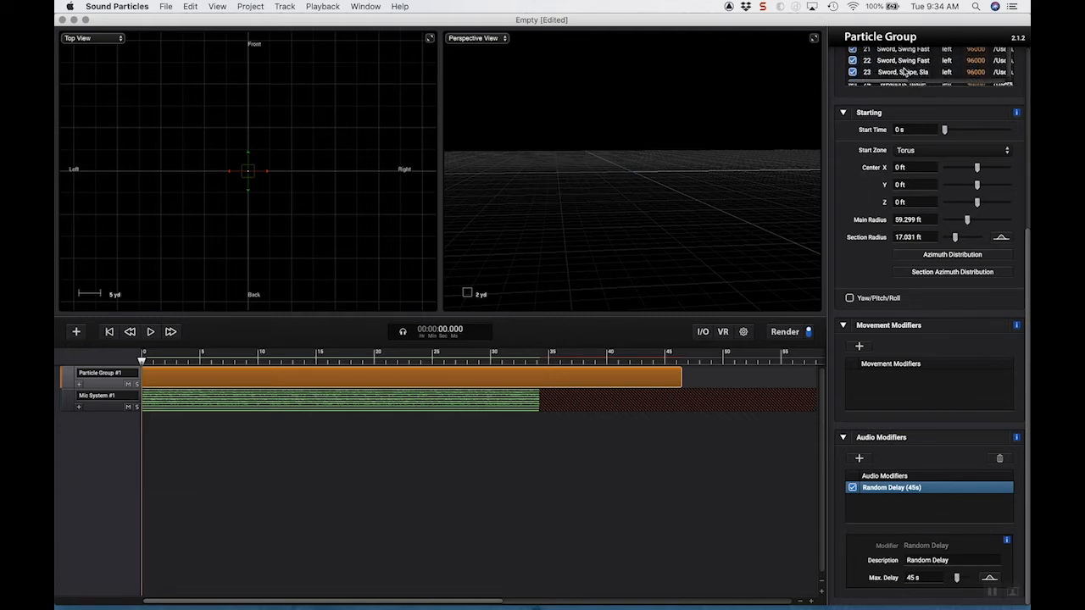
Add a Random Time/Pitch audio modifier to the particle group and scrub through the timeline to preview the particles.
scroll(904, 72, down, 15)
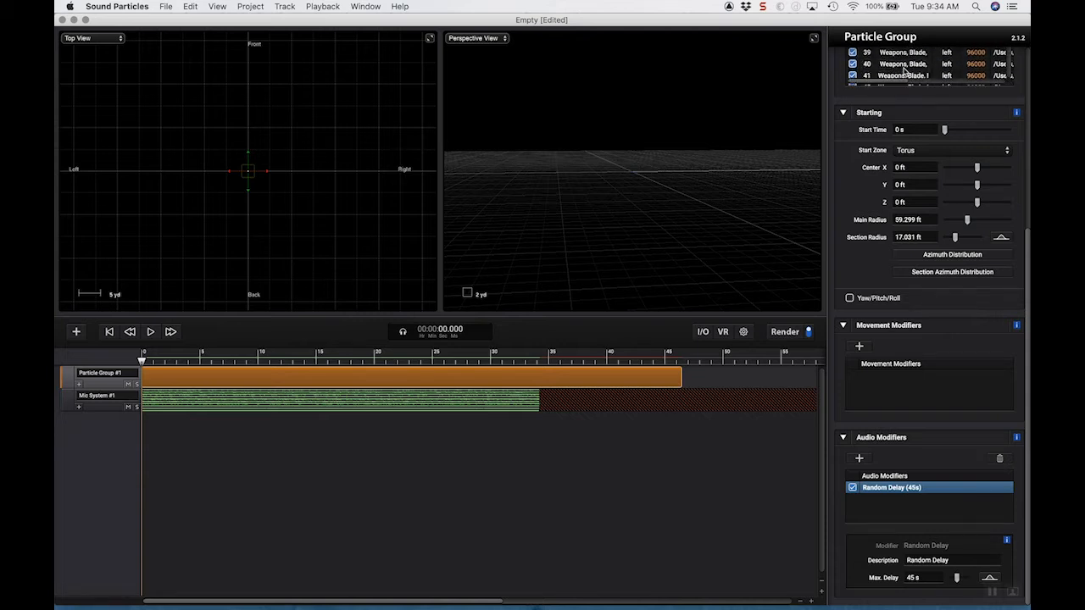
scroll(904, 72, down, 2)
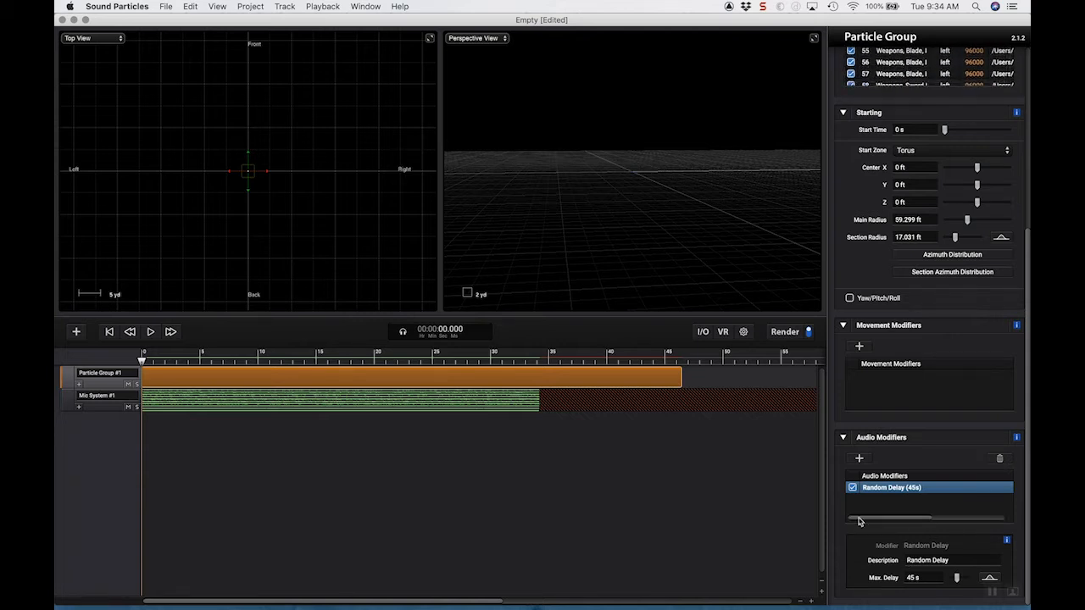
click(858, 459)
mouse_move(882, 516)
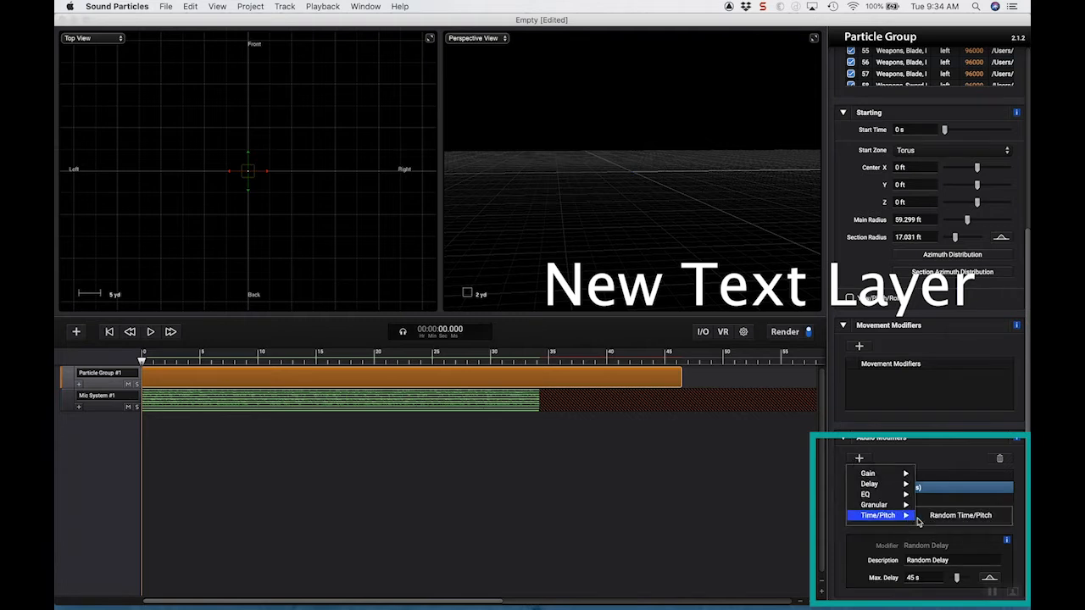
click(960, 516)
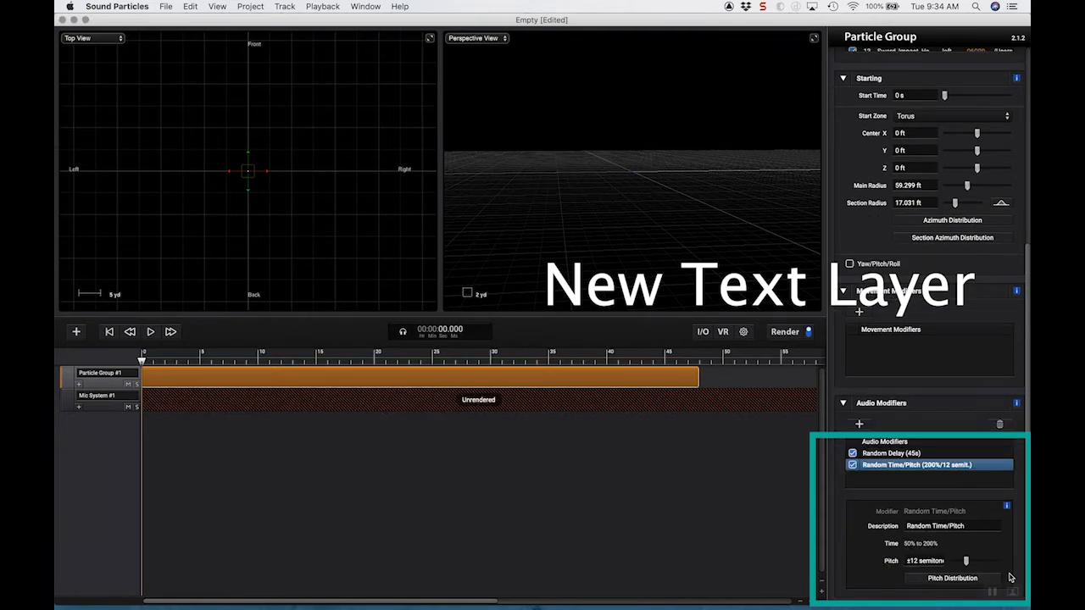
click(255, 361)
drag(255, 362, 349, 361)
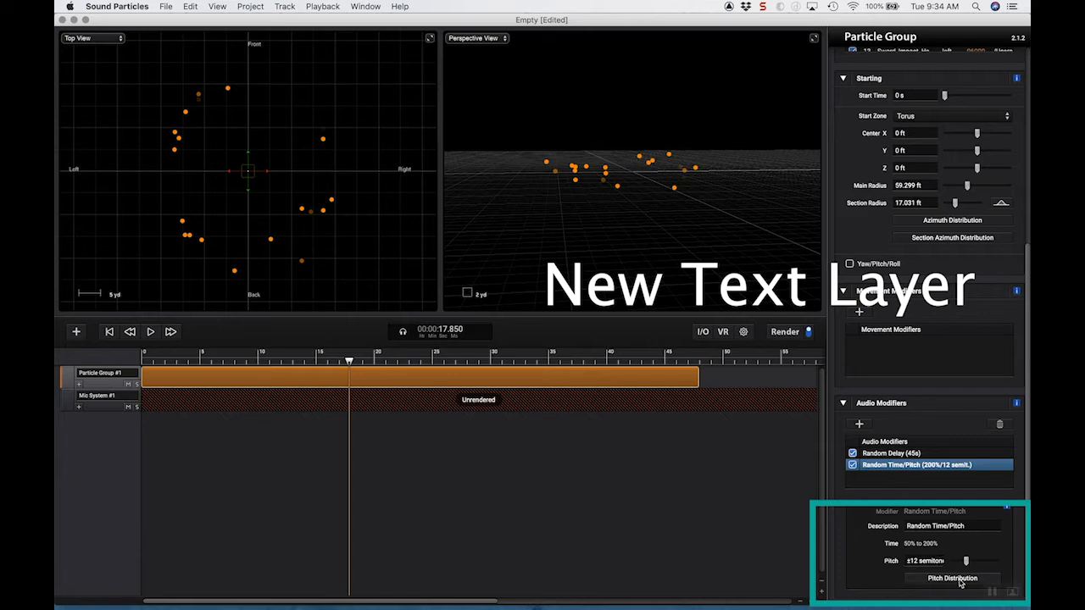
Set the Random Time/Pitch modifier's pitch variation to 5 semitones and render the scene to listen to the start of it.
double_click(916, 561)
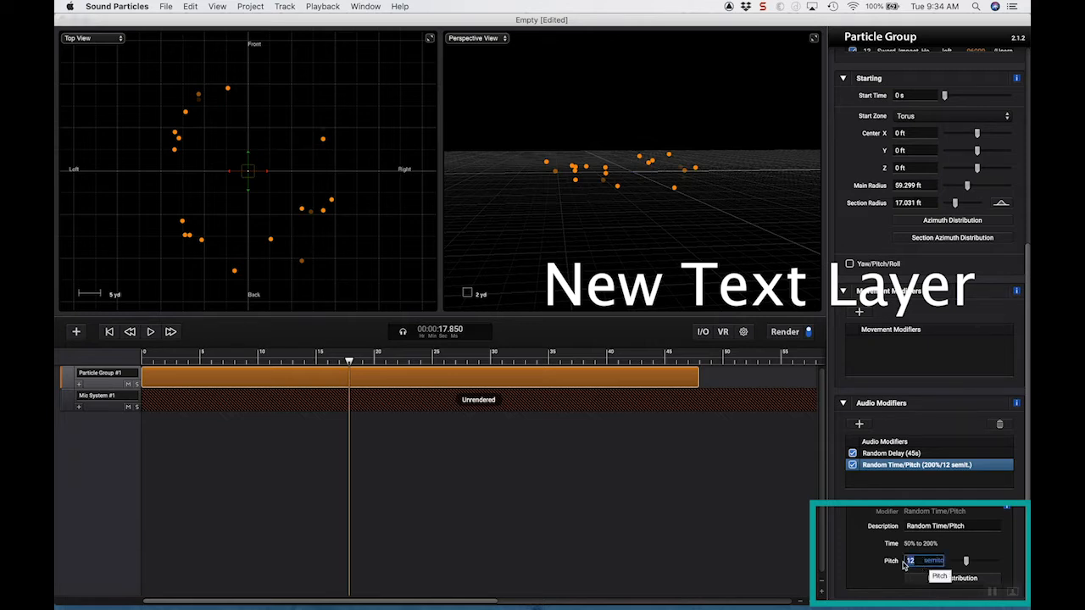
text(5)
key(Return)
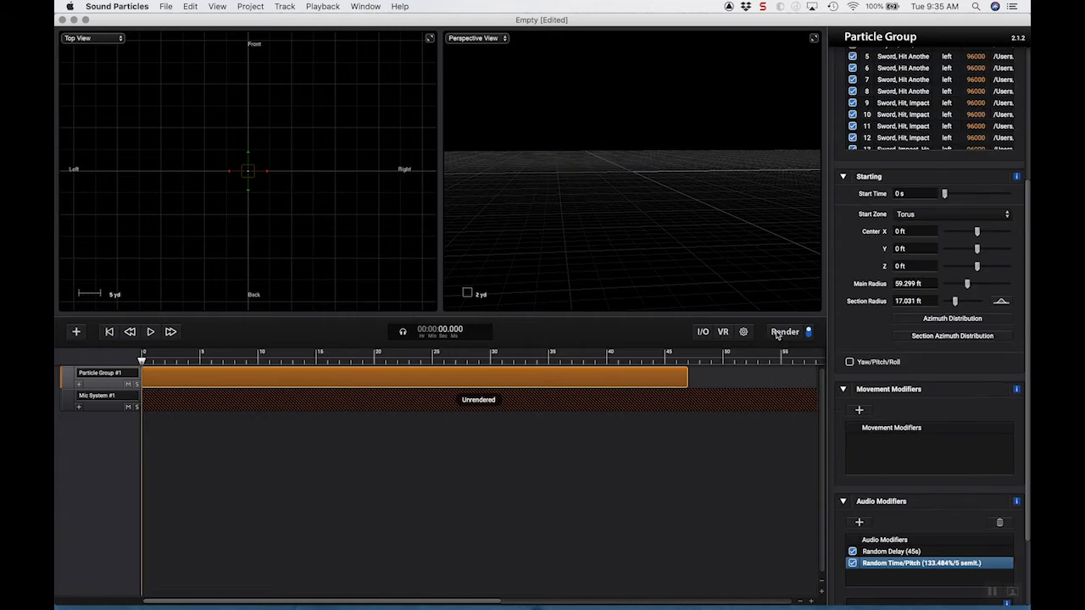
click(783, 332)
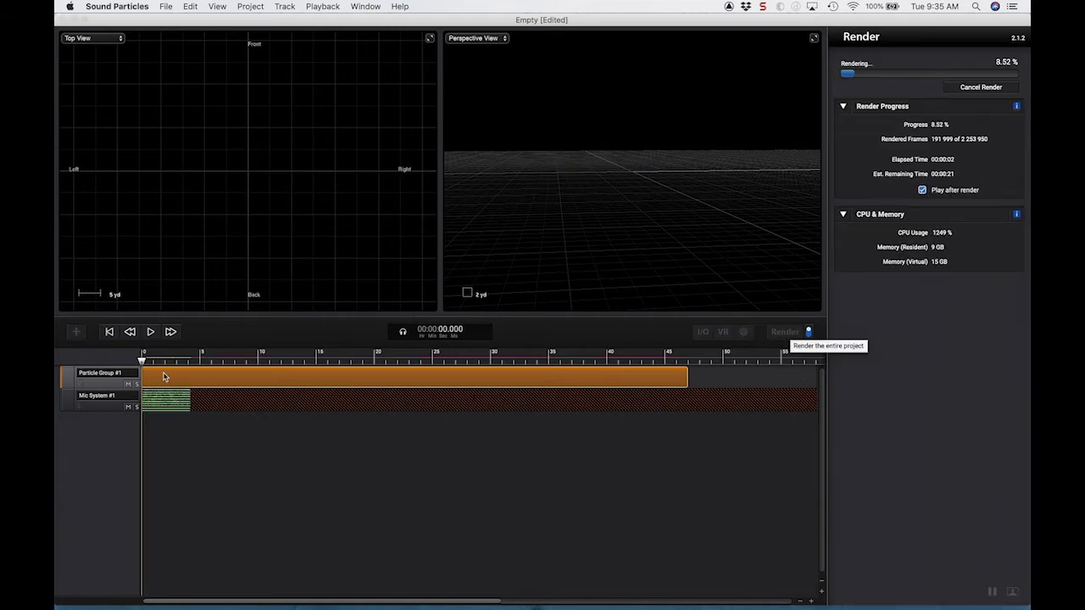
click(152, 333)
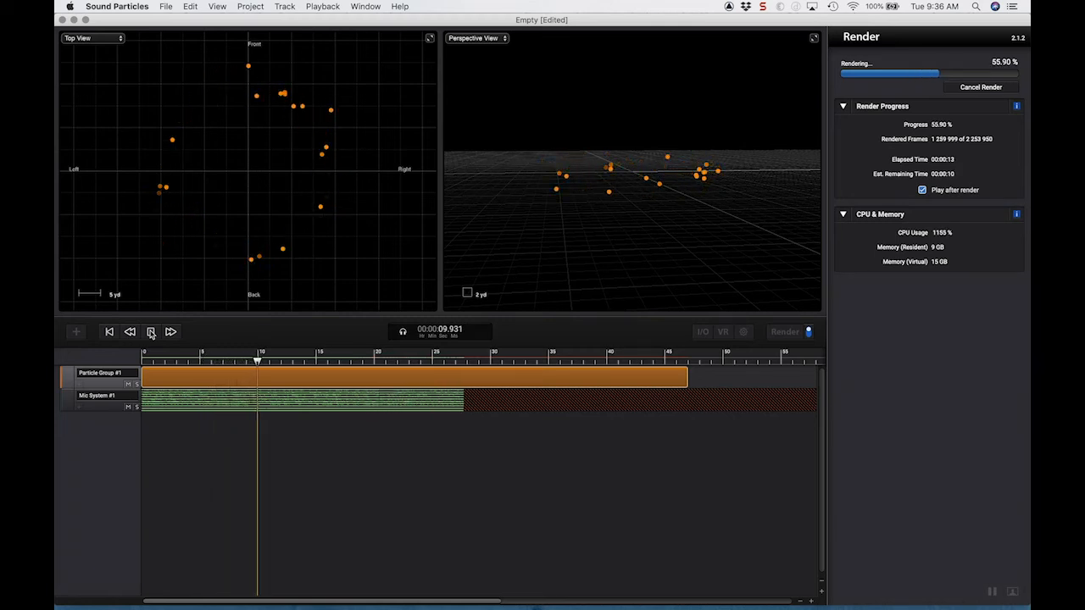
click(151, 333)
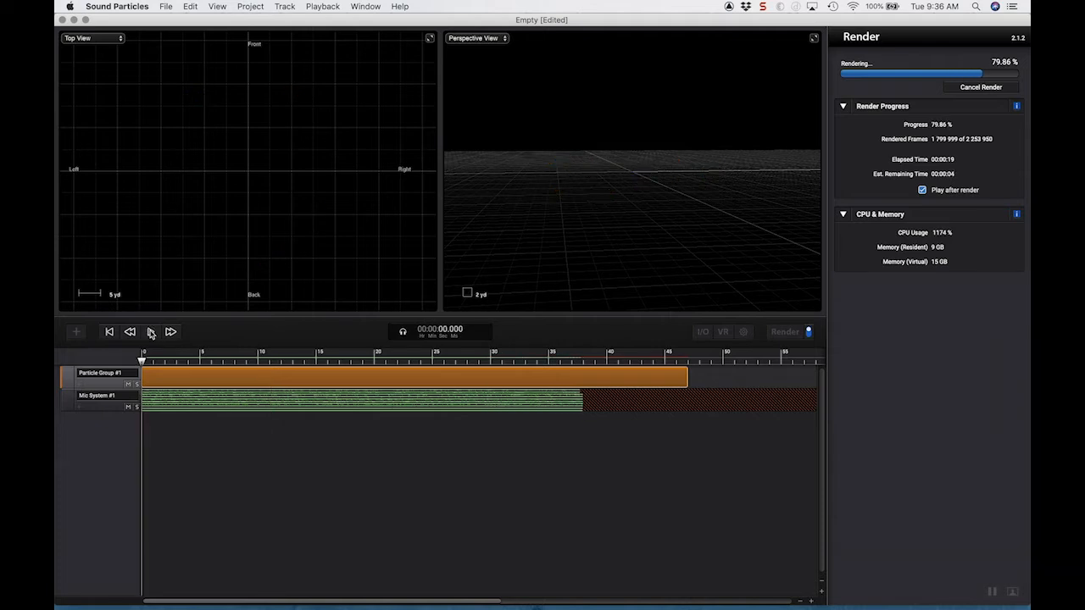
Add a Random Gain audio modifier with a 12 dB dynamic range to the particle group.
click(860, 424)
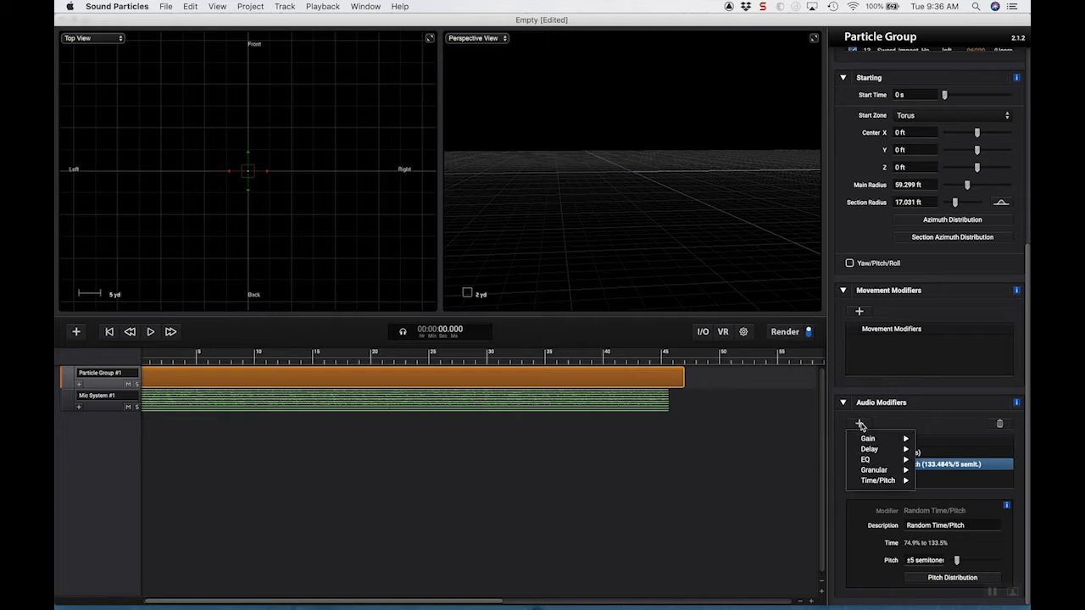
mouse_move(866, 439)
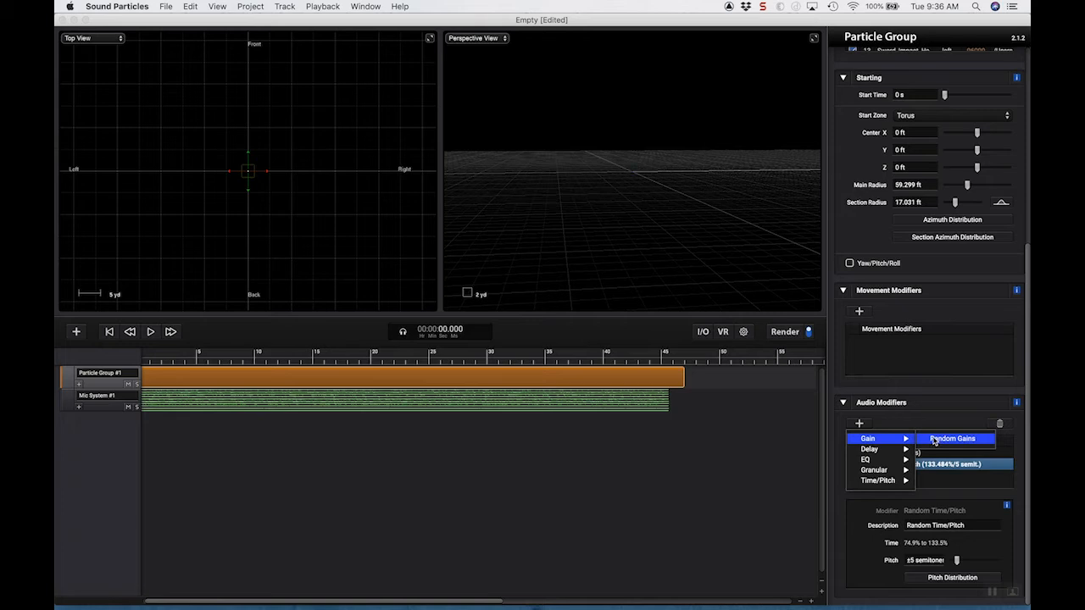
click(935, 439)
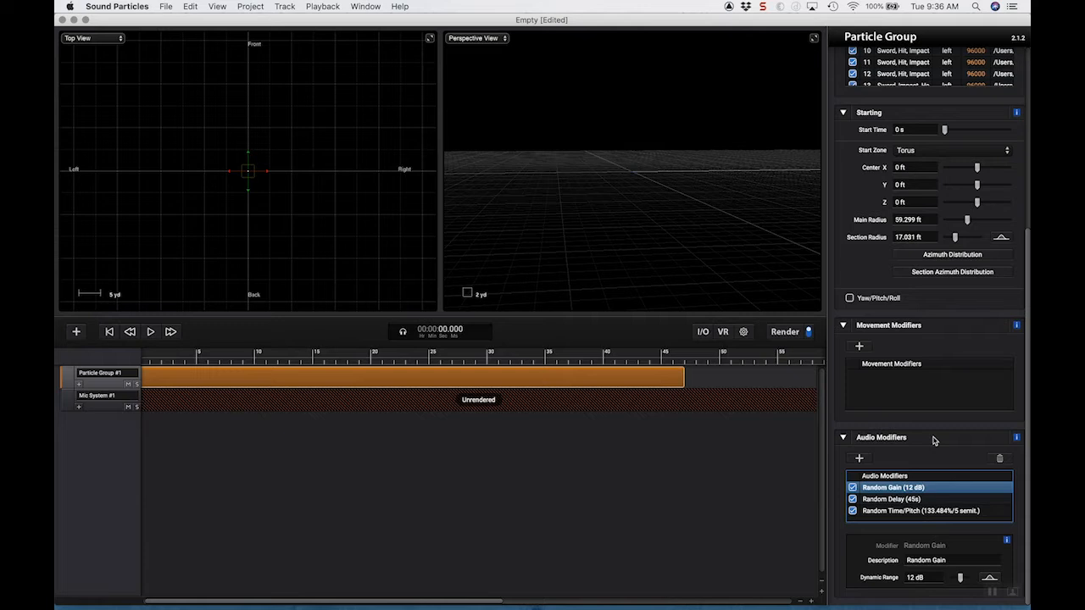
click(1025, 484)
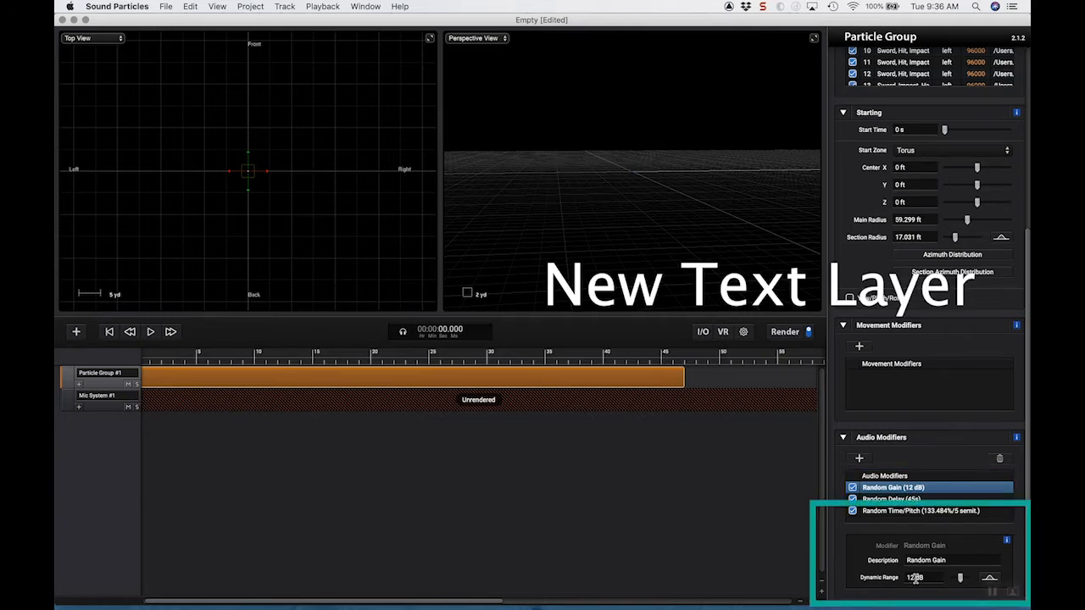
click(990, 578)
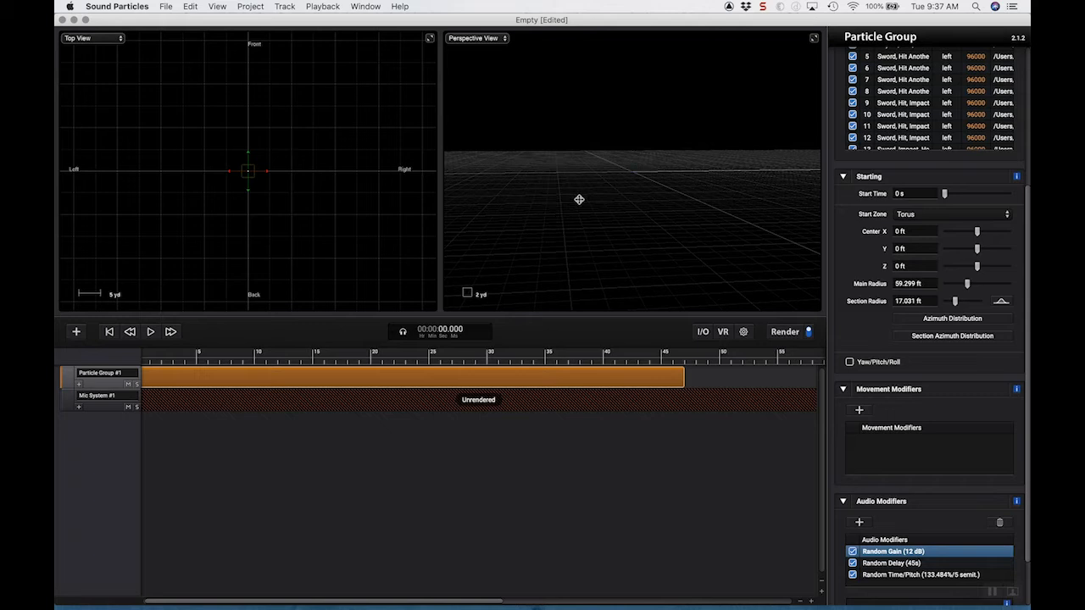
Review the Random Delay and Random Time/Pitch modifiers and render the scene to listen to all three modifiers together.
click(887, 564)
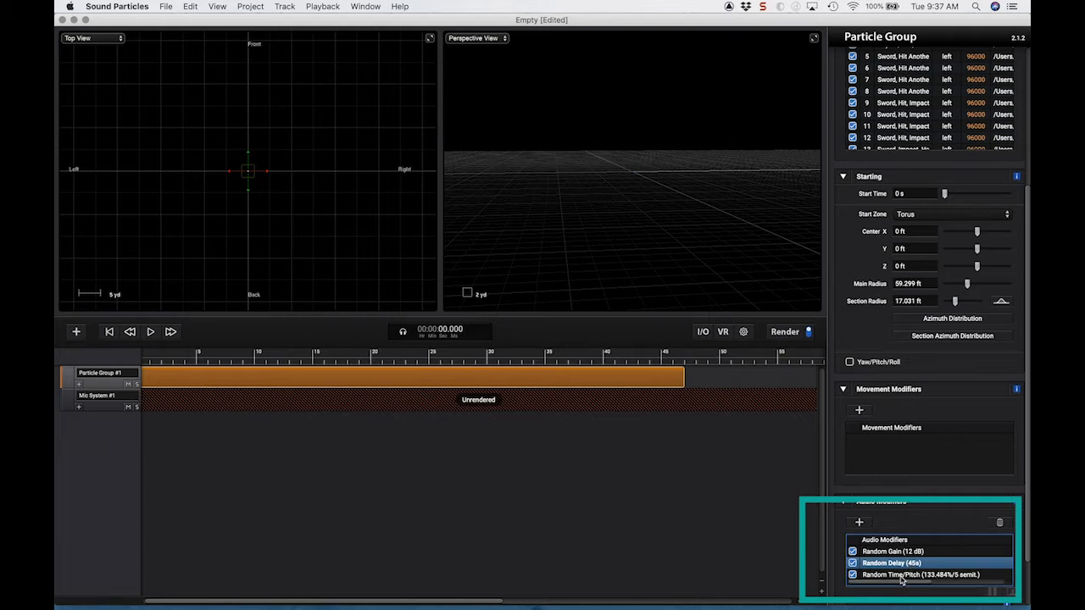
click(901, 576)
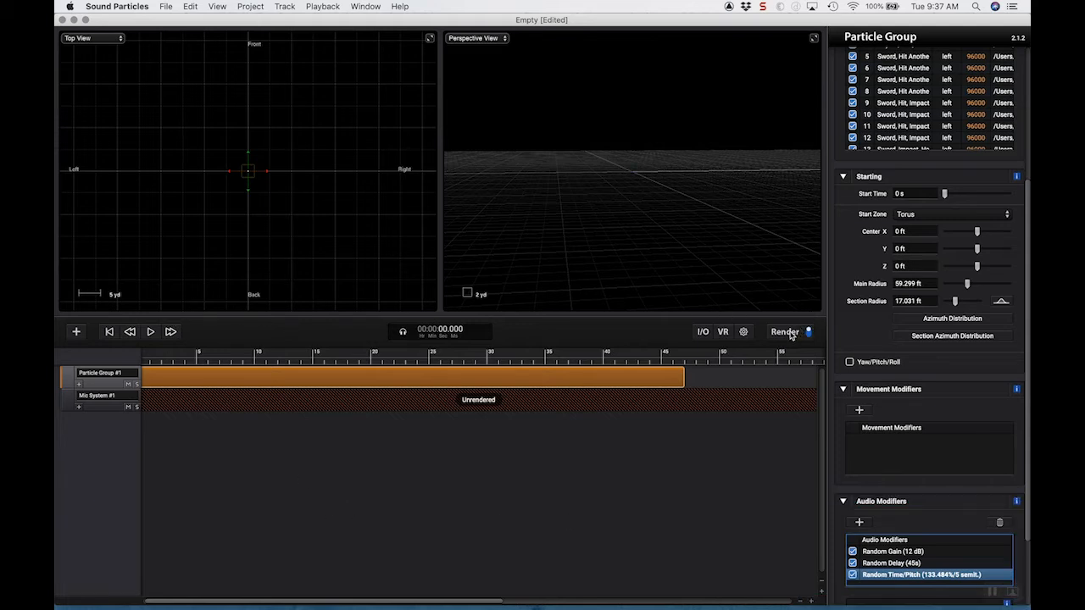
click(785, 332)
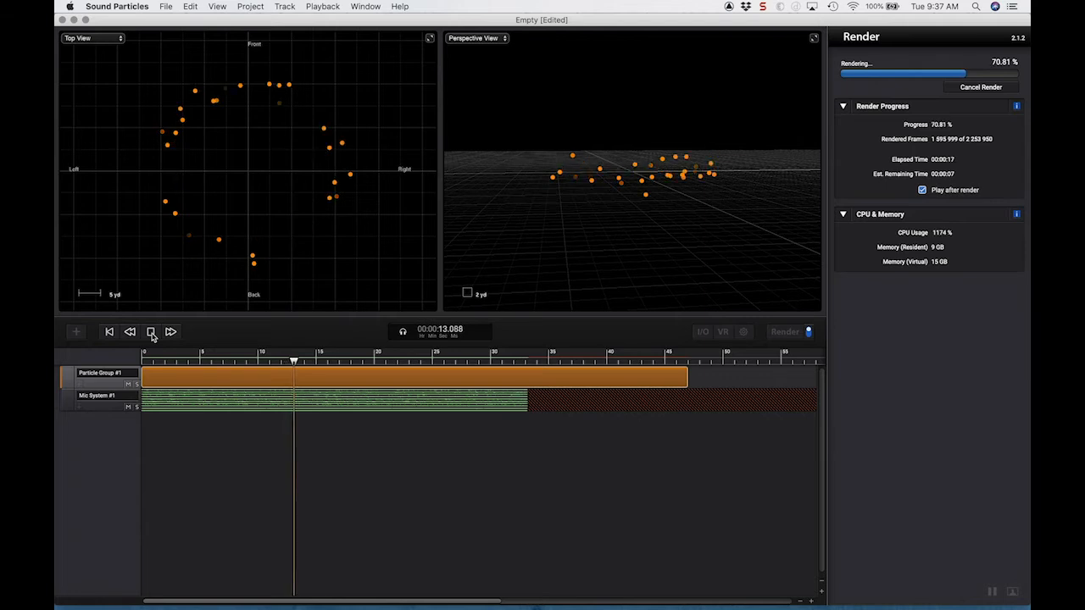
click(152, 333)
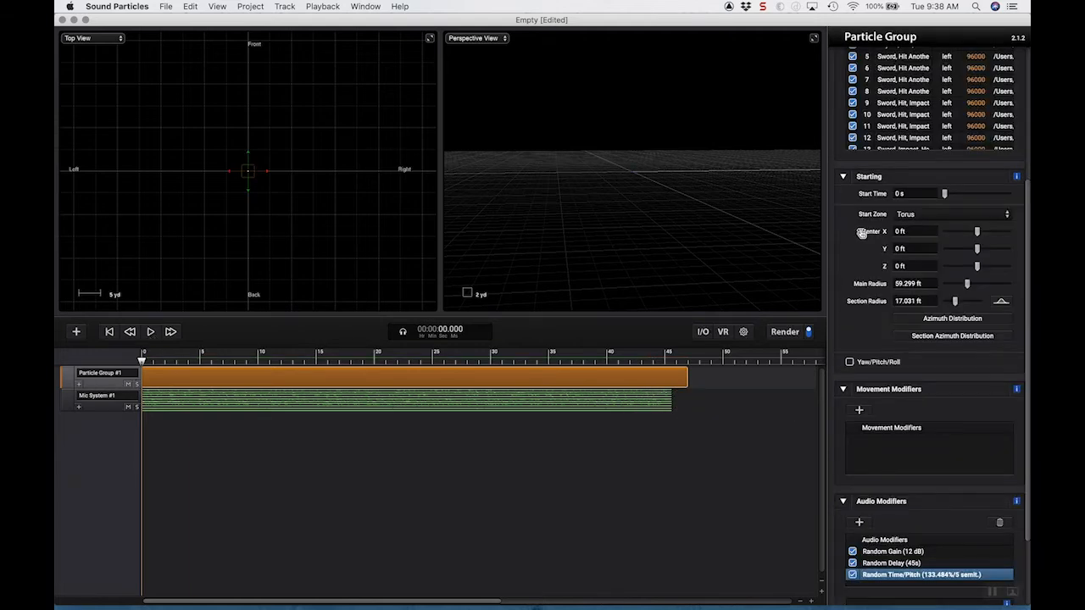
Change the particle group's start zone from Torus to Rectangle and scrub through the timeline to preview the particle positions.
scroll(856, 237, up, 5)
scroll(851, 244, down, 2)
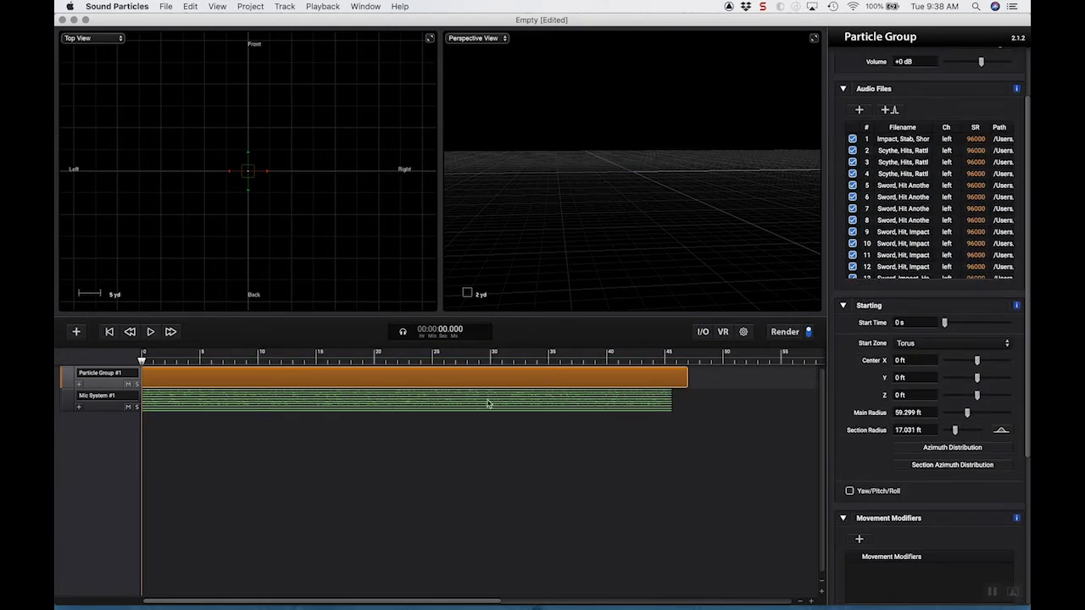
drag(346, 361, 424, 363)
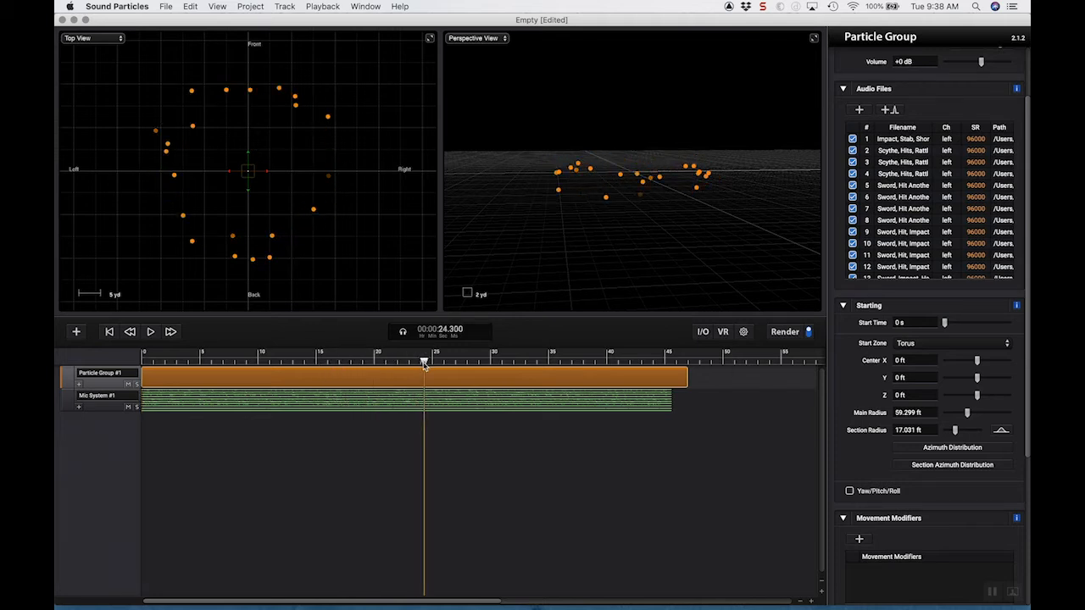
click(914, 344)
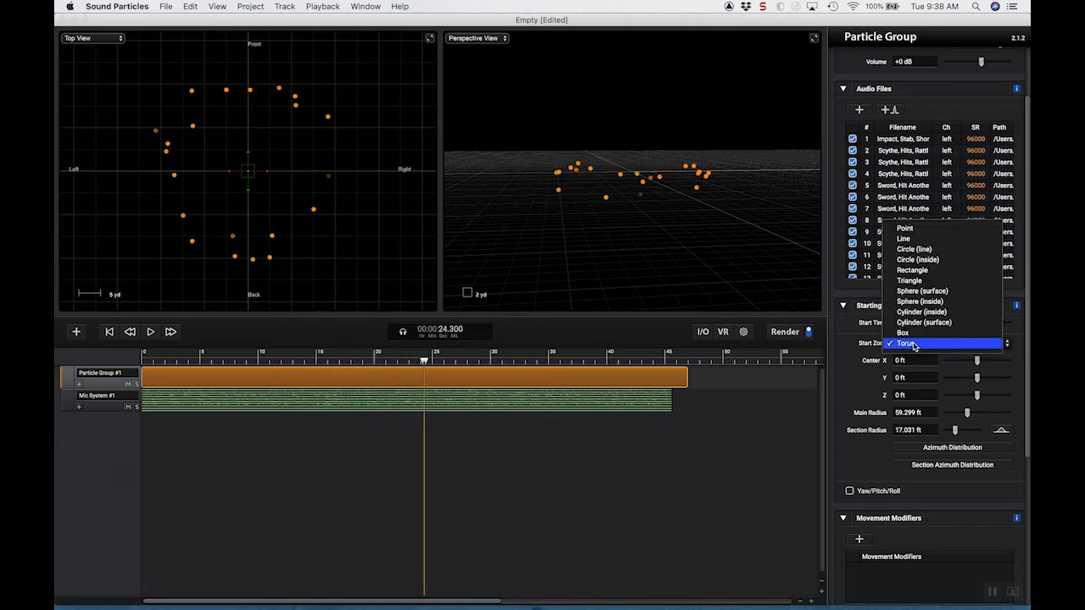
click(913, 270)
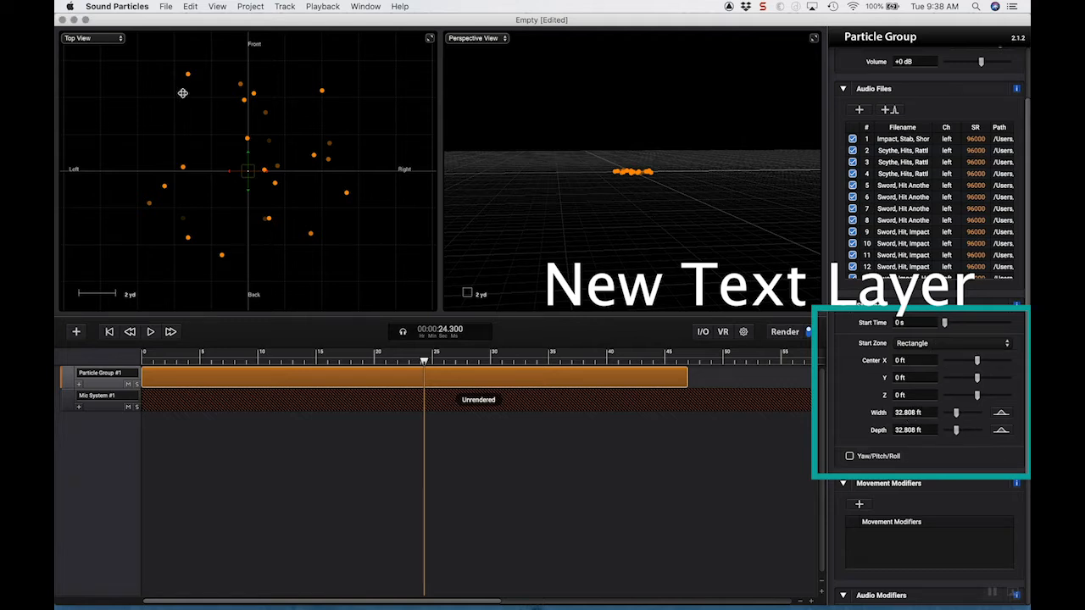
click(469, 362)
drag(469, 362, 490, 362)
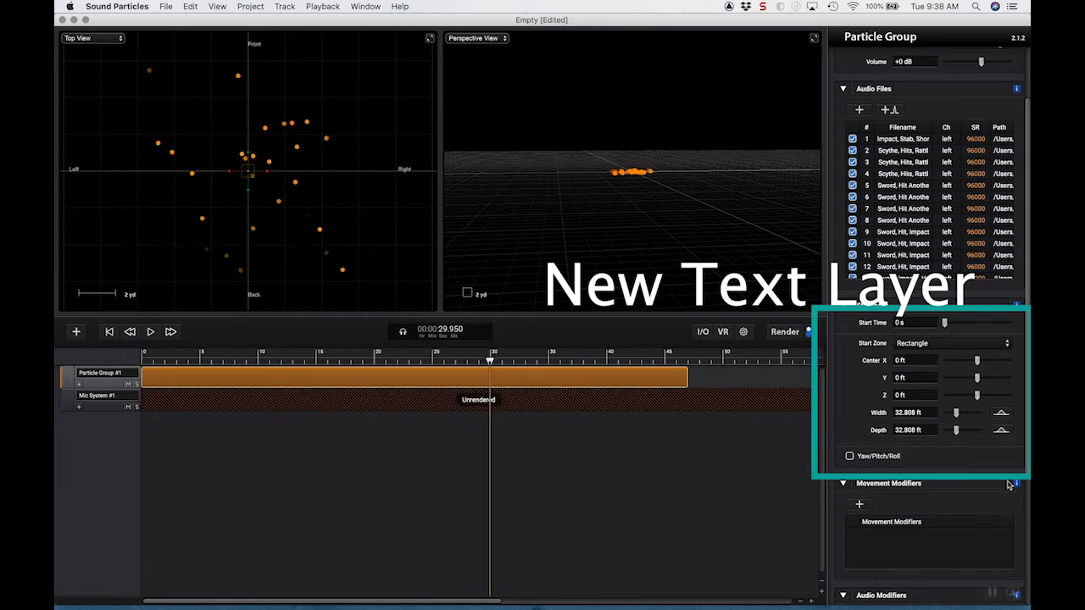
Set the rectangle start zone's width and depth to 500 ft each and render the scene from the beginning.
click(903, 412)
drag(915, 412, 880, 413)
text(500)
key(Return)
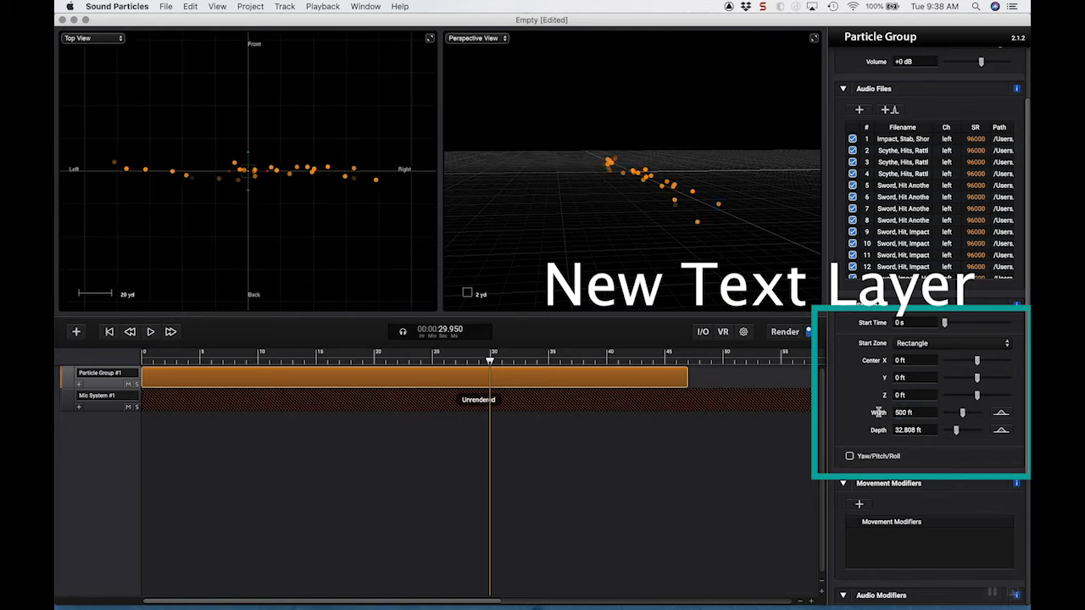
click(927, 430)
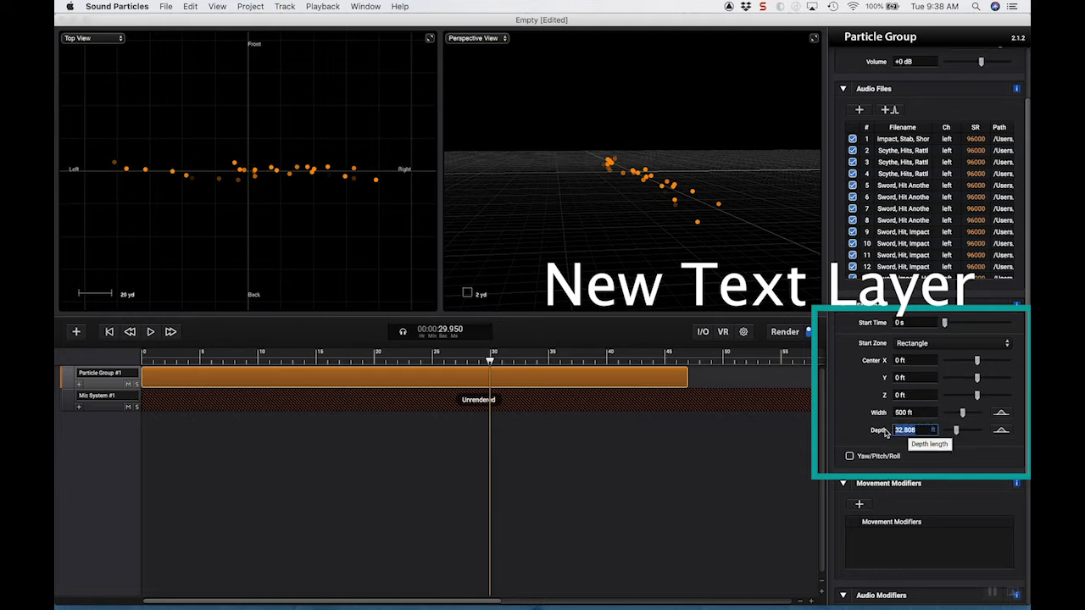
text(500)
key(Return)
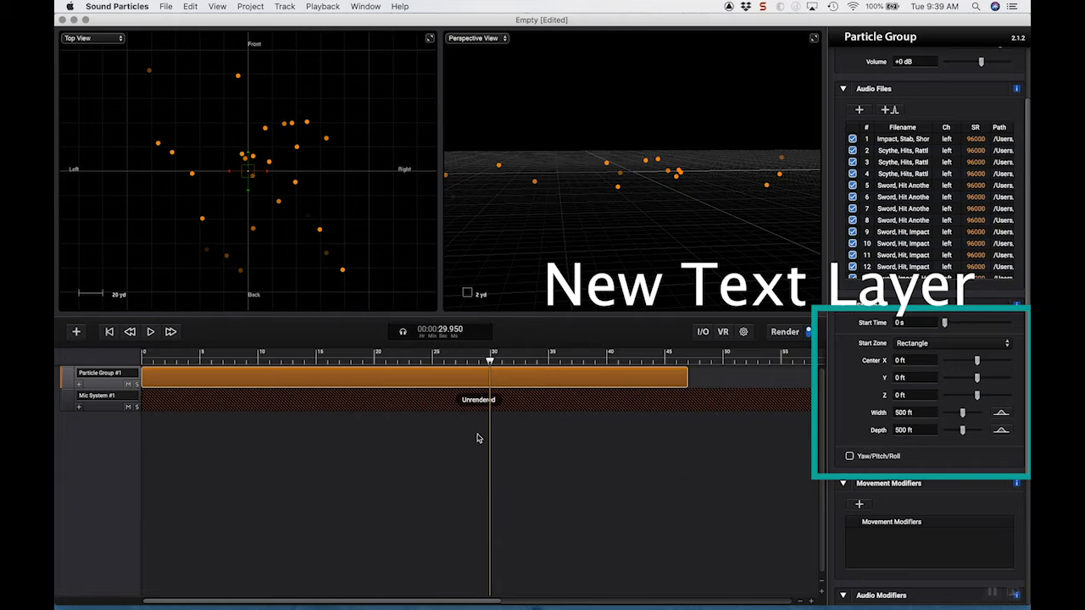
drag(205, 360, 107, 377)
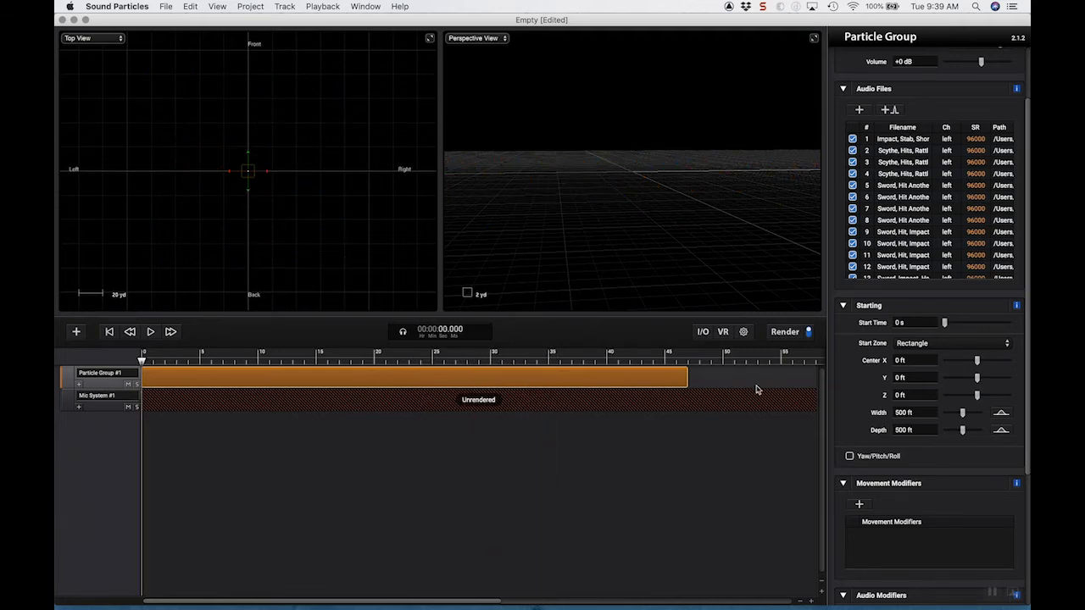
click(787, 334)
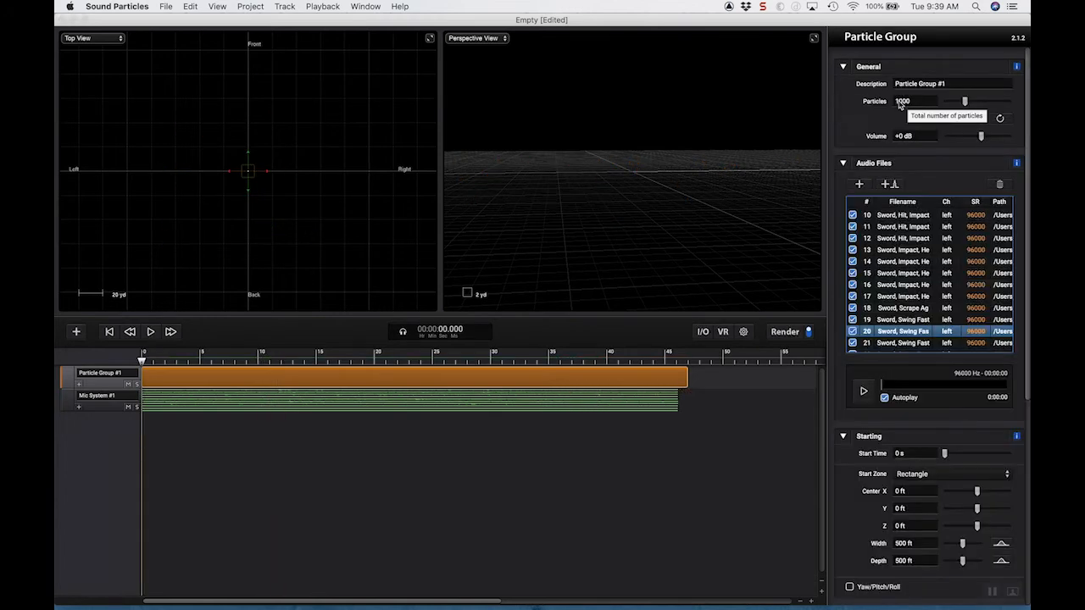
Increase the particle group to 2000 particles and render the scene, listening to the denser battle during the render.
drag(900, 101, 895, 102)
text(2)
key(Return)
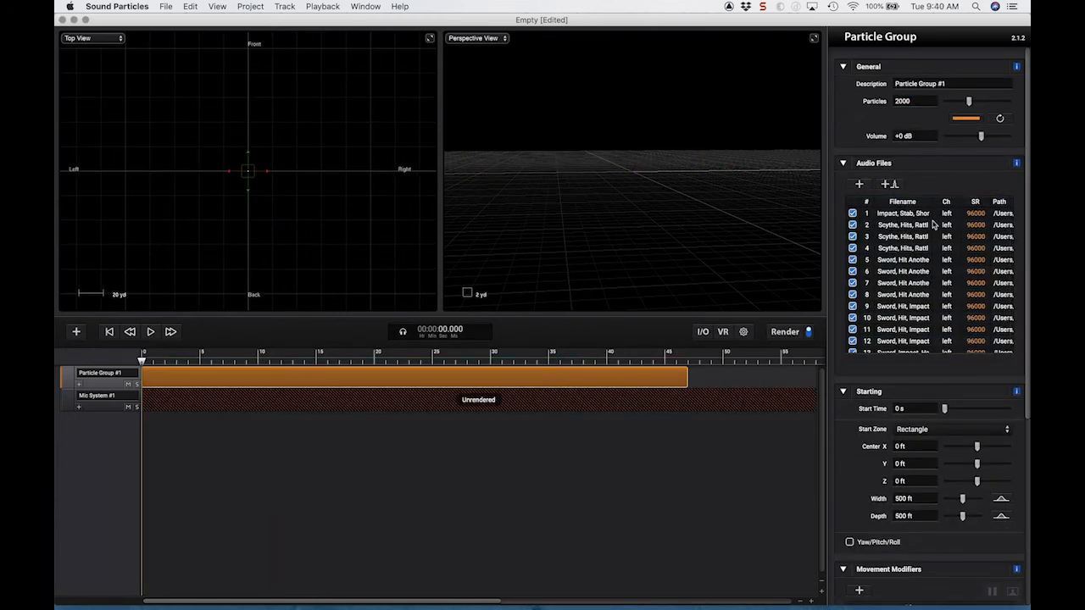
drag(357, 359, 413, 362)
click(150, 331)
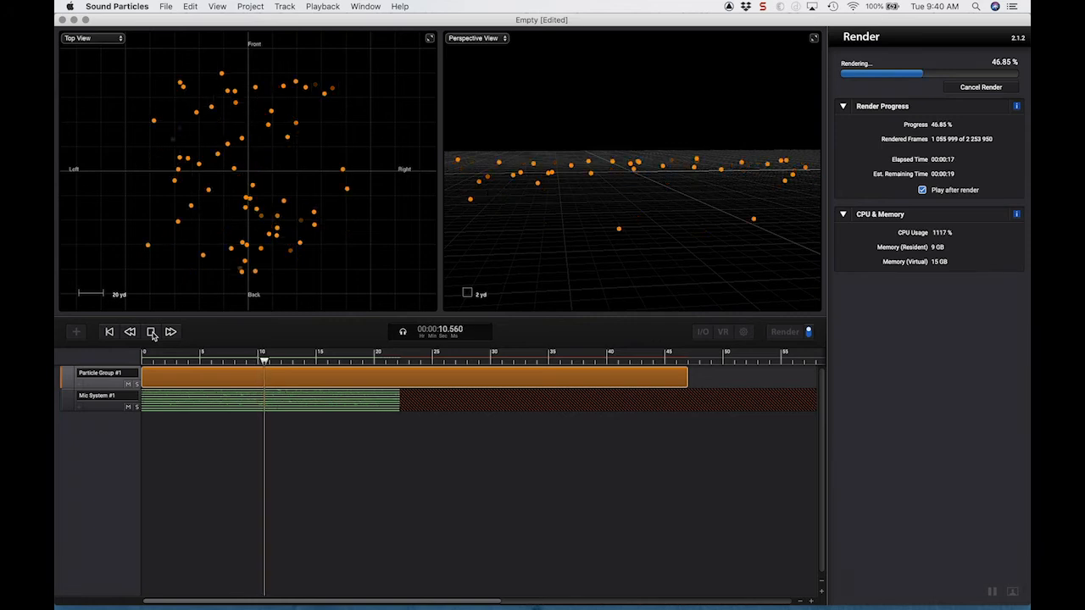
click(151, 331)
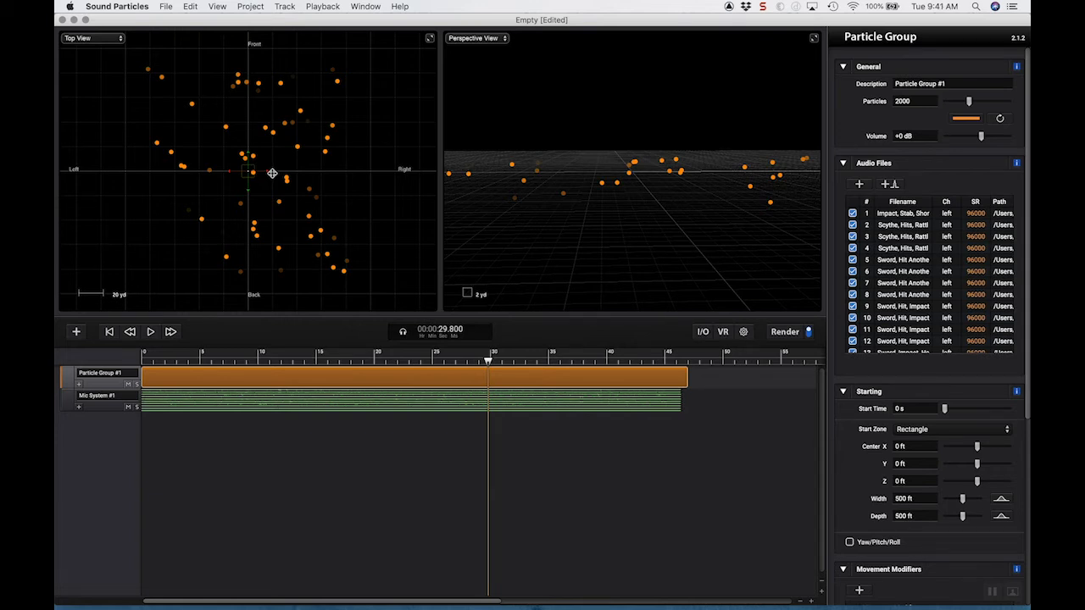
Change the particle group's start zone to Box and set its width and depth to 500 ft each.
scroll(866, 457, down, 2)
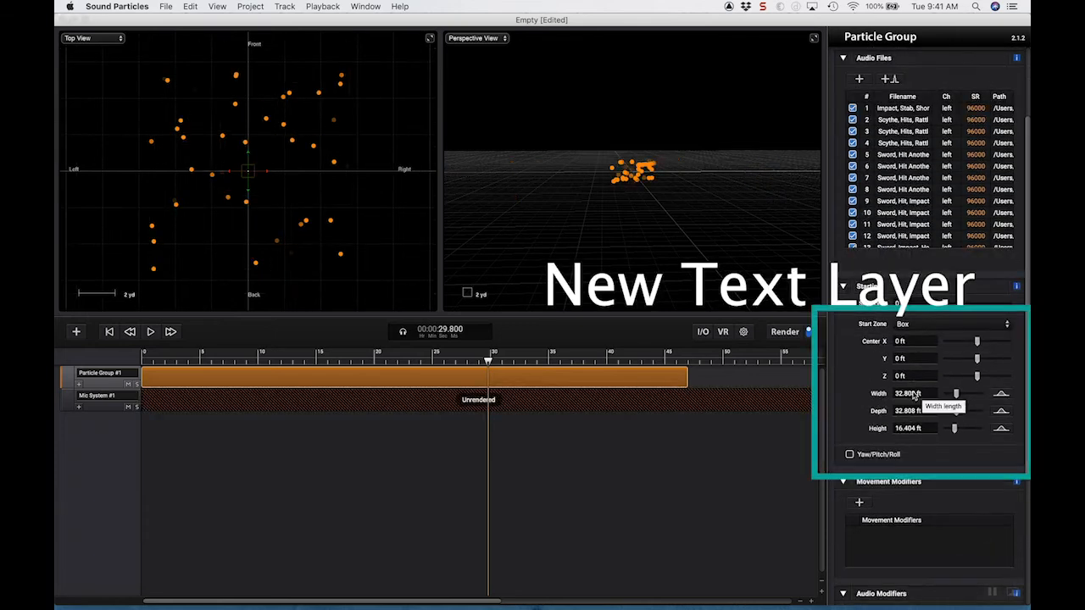
drag(918, 395, 886, 393)
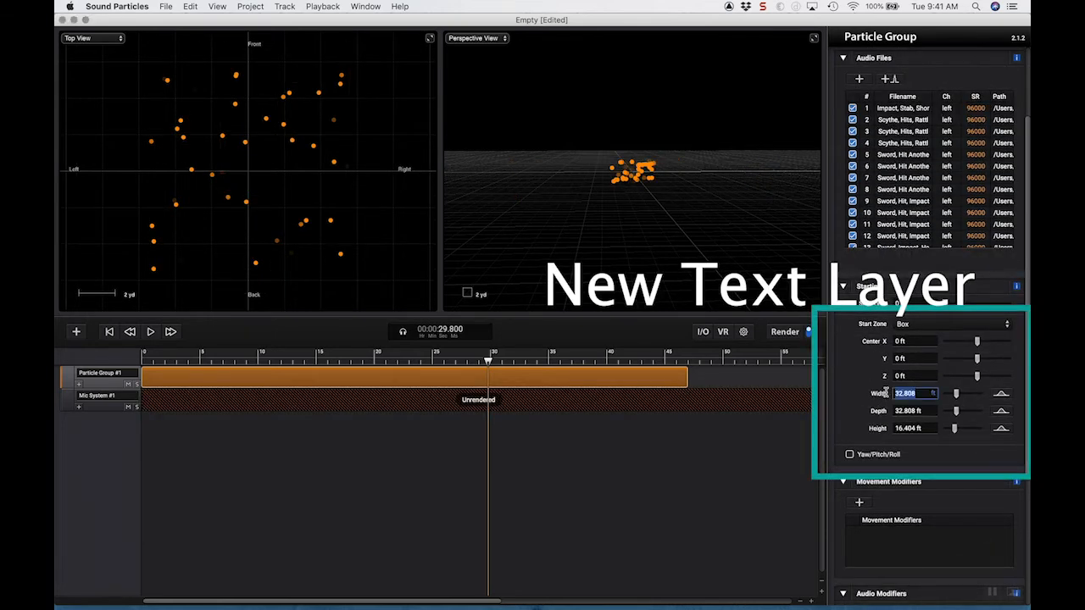
click(858, 407)
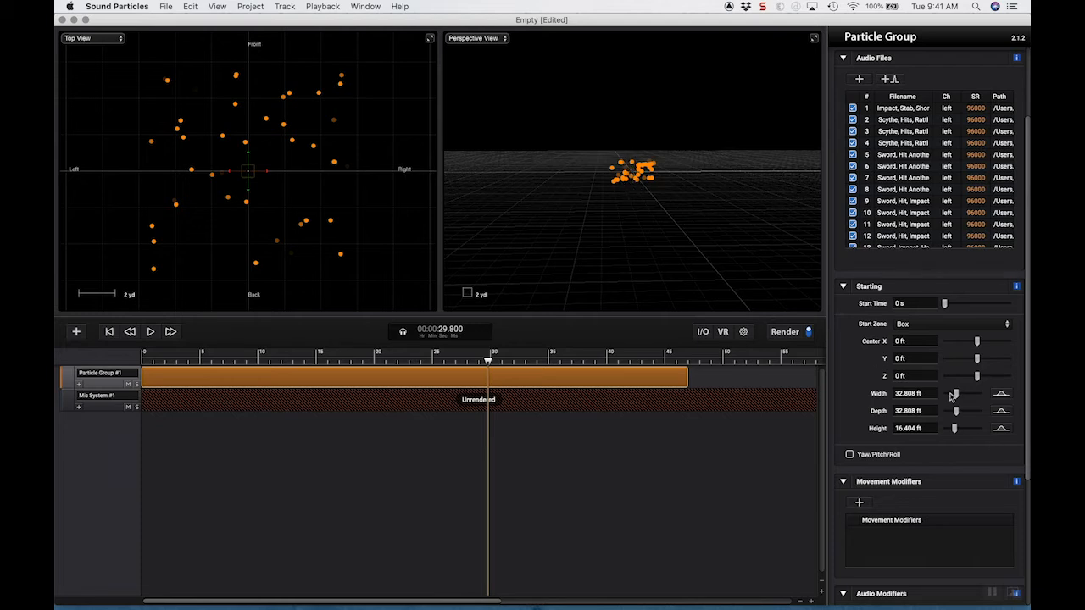
click(924, 393)
text(500)
key(Return)
click(904, 411)
text(50)
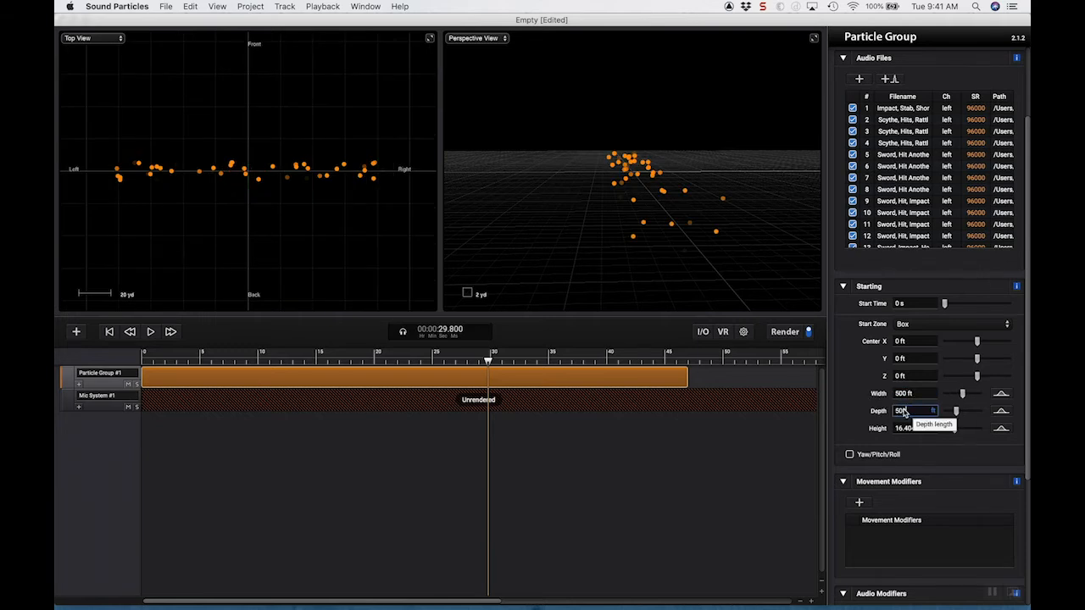
text(0)
key(Return)
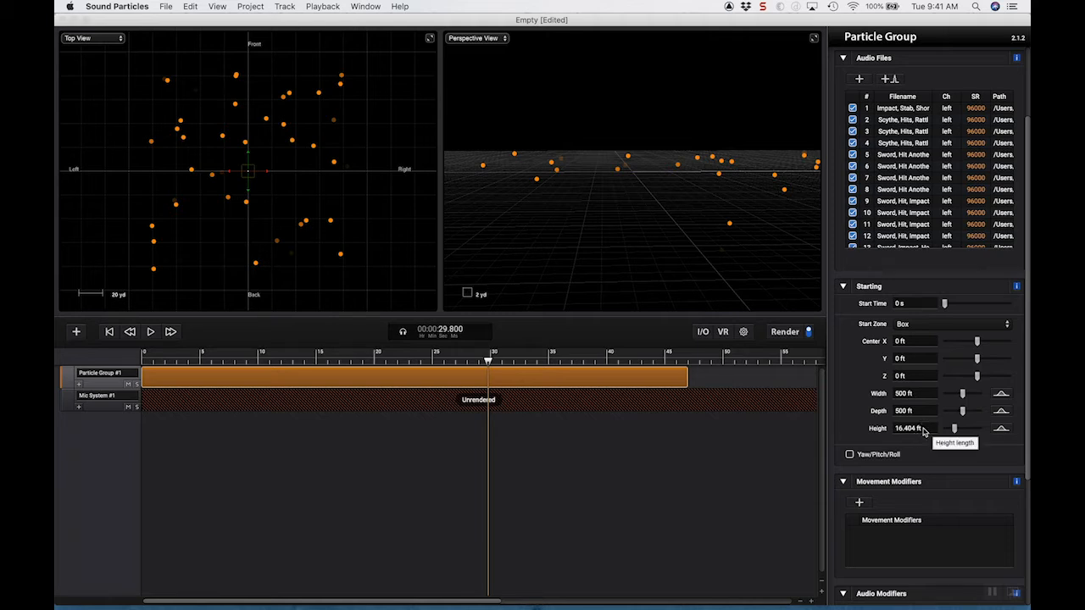
Set the box start zone's height to 2 ft and inspect the particle spread in the perspective view.
click(923, 429)
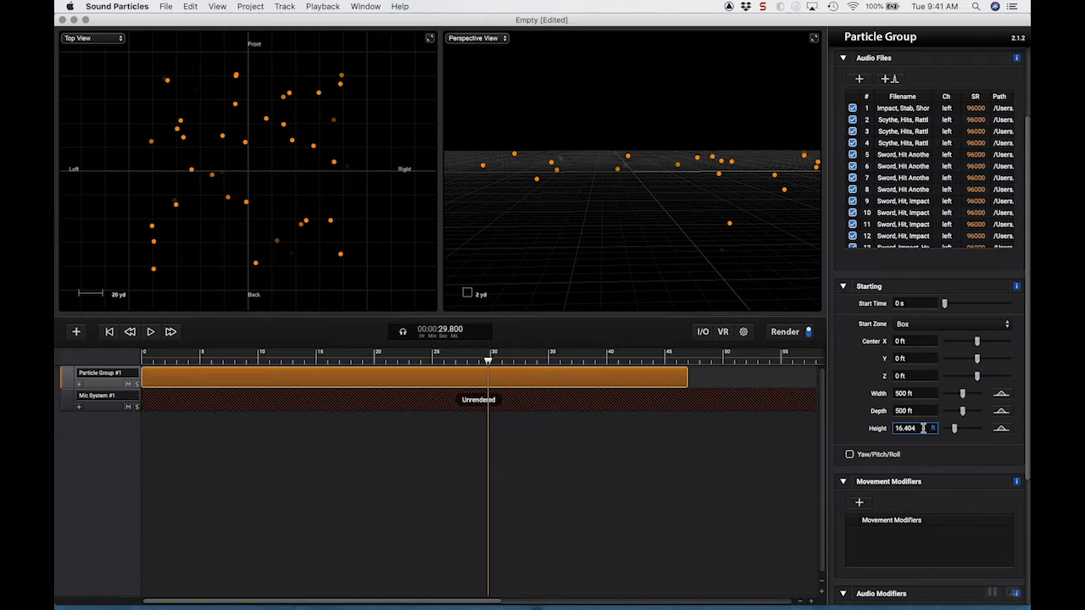
drag(923, 429, 880, 429)
text(2)
key(Return)
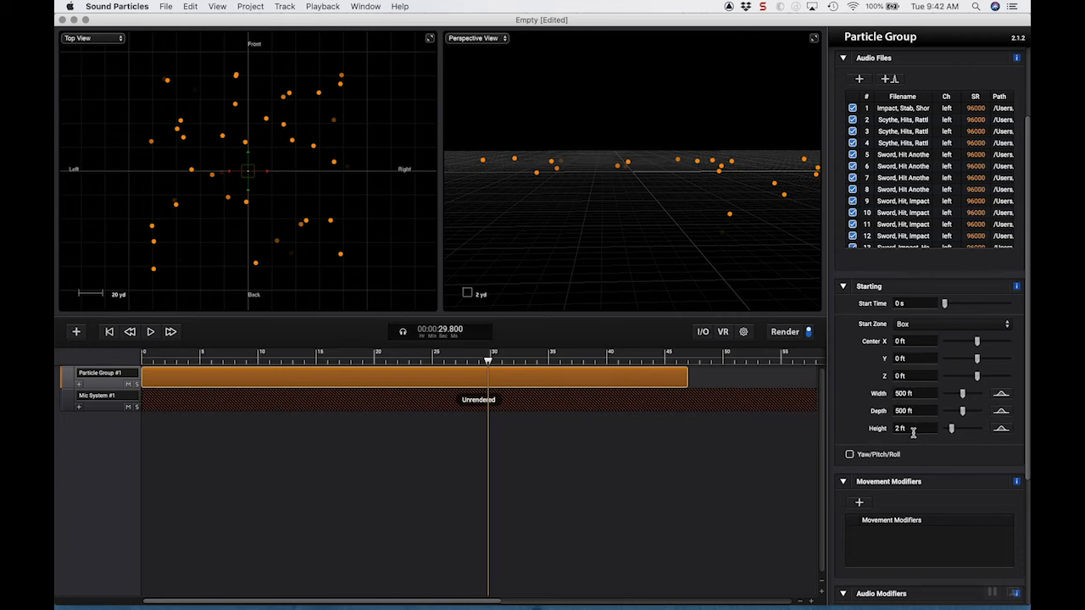
drag(637, 195, 637, 194)
Play the scene from the beginning, then render it and listen to the Box start zone during the render.
click(109, 332)
click(151, 332)
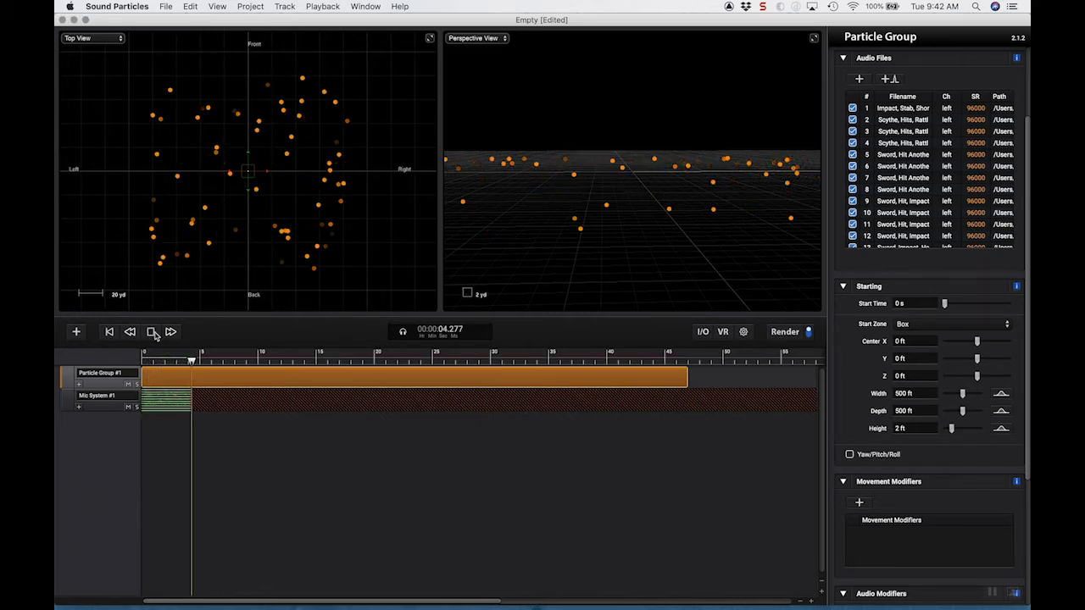
click(153, 332)
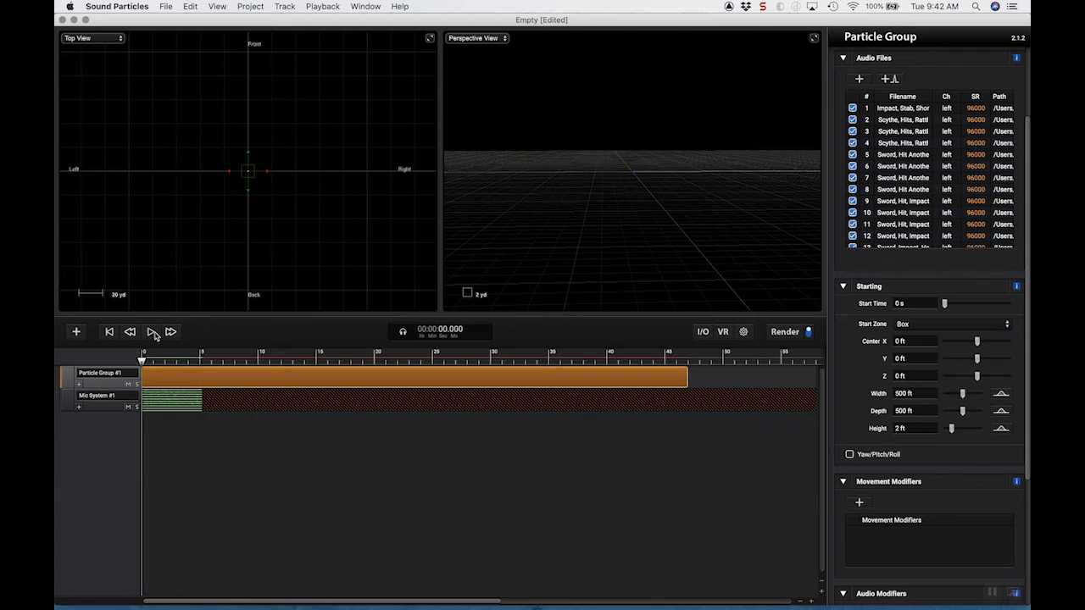
click(780, 335)
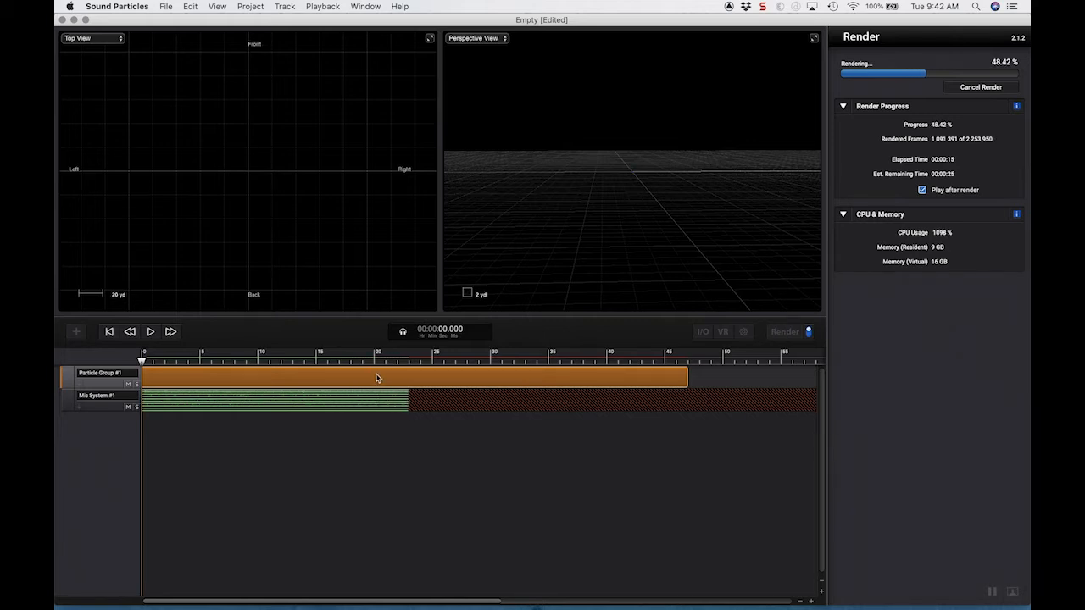
click(150, 333)
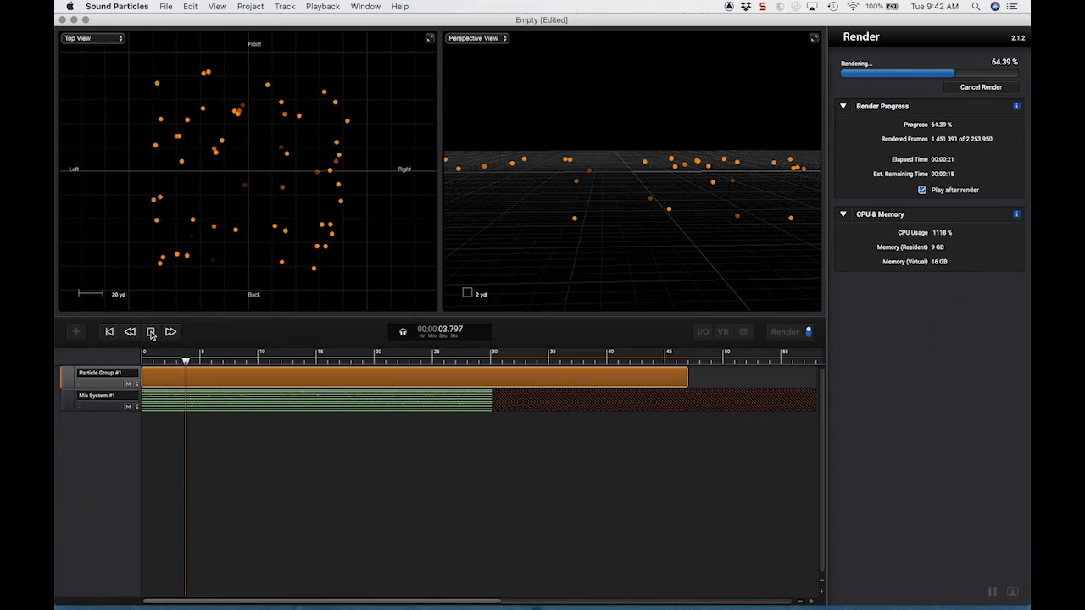
click(151, 332)
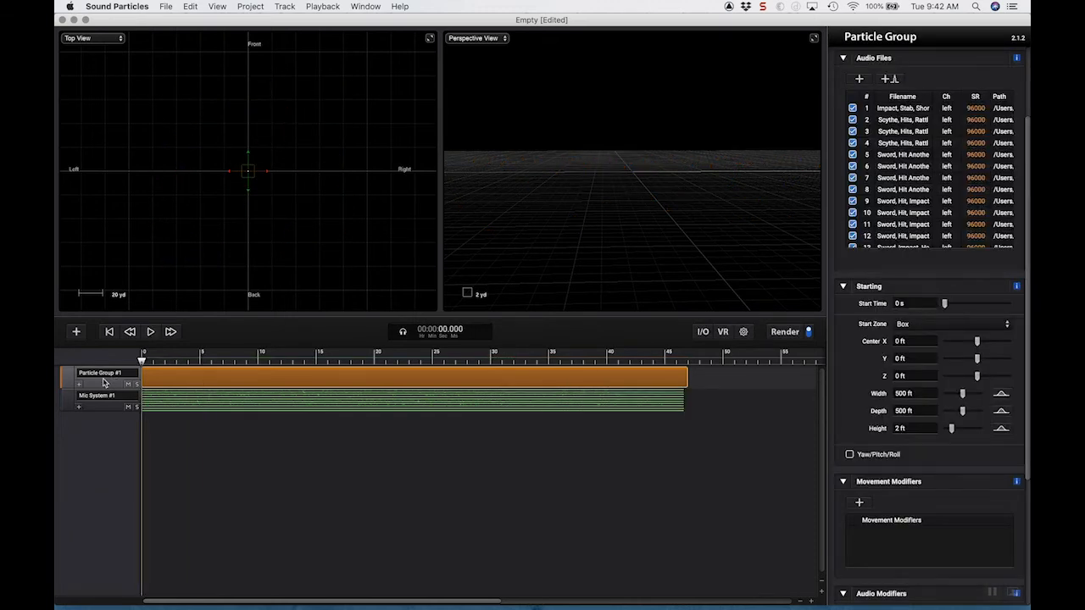
Rename the particle group as swords.
scroll(1004, 72, up, 1)
scroll(1004, 72, up, 3)
click(929, 84)
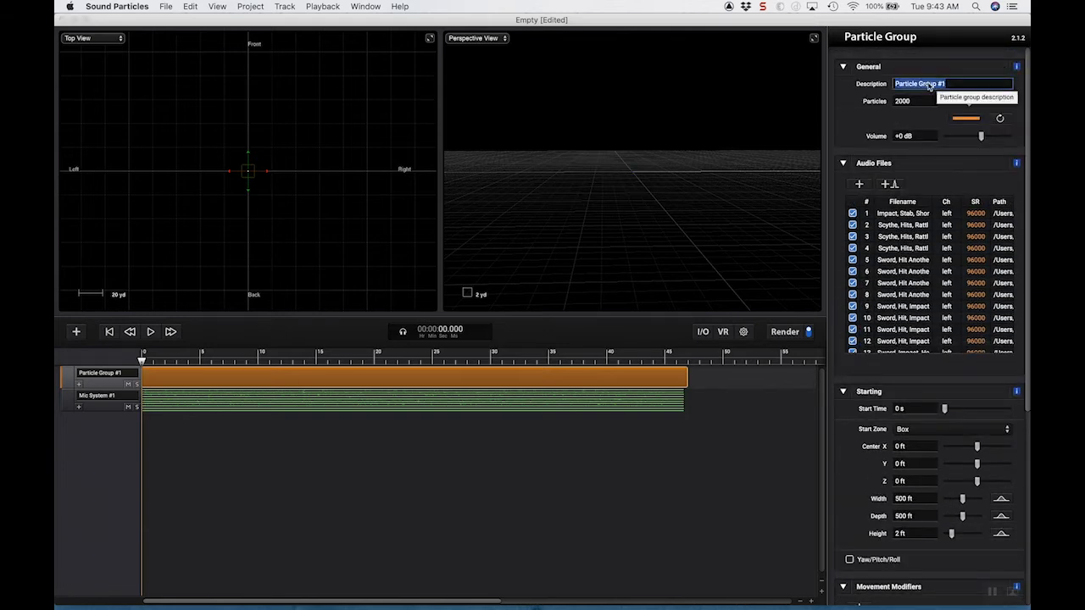
text(swords)
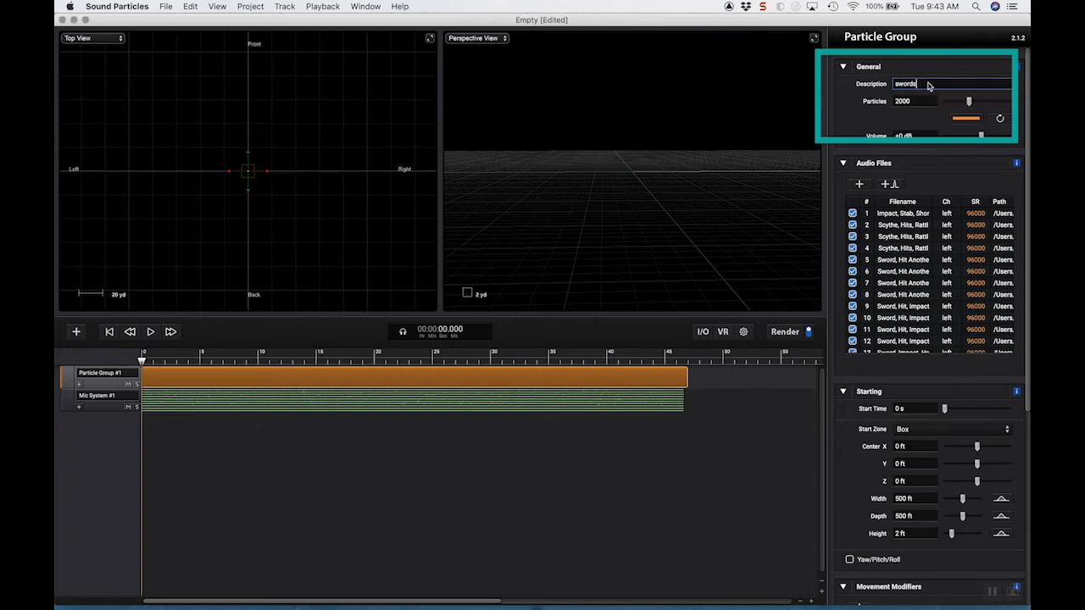
key(Return)
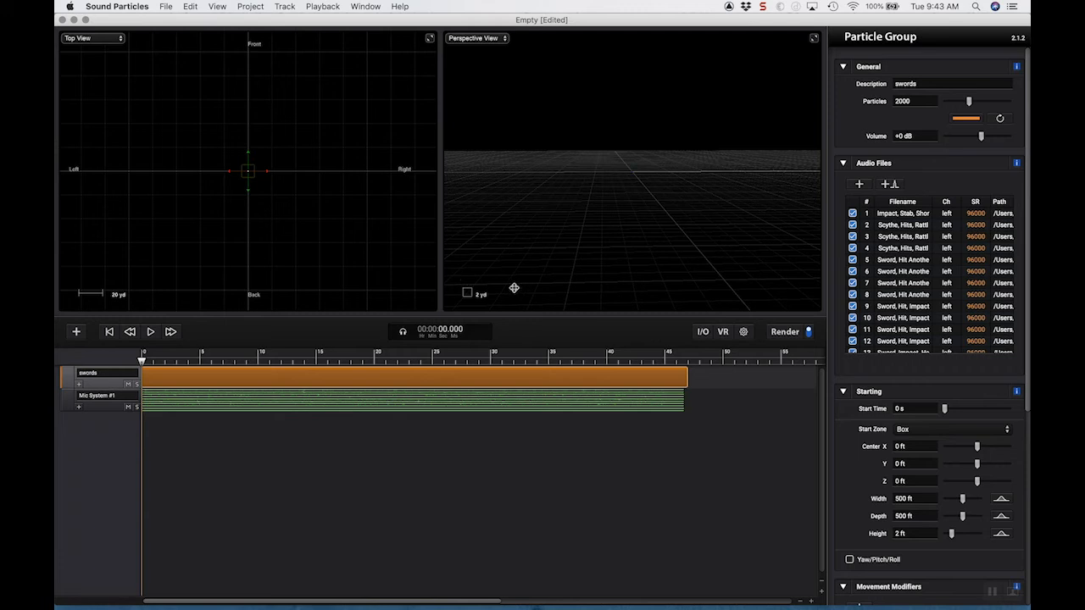
Duplicate the swords track to reuse its settings for a second particle group.
right_click(106, 388)
click(107, 386)
right_click(107, 386)
click(107, 388)
click(75, 332)
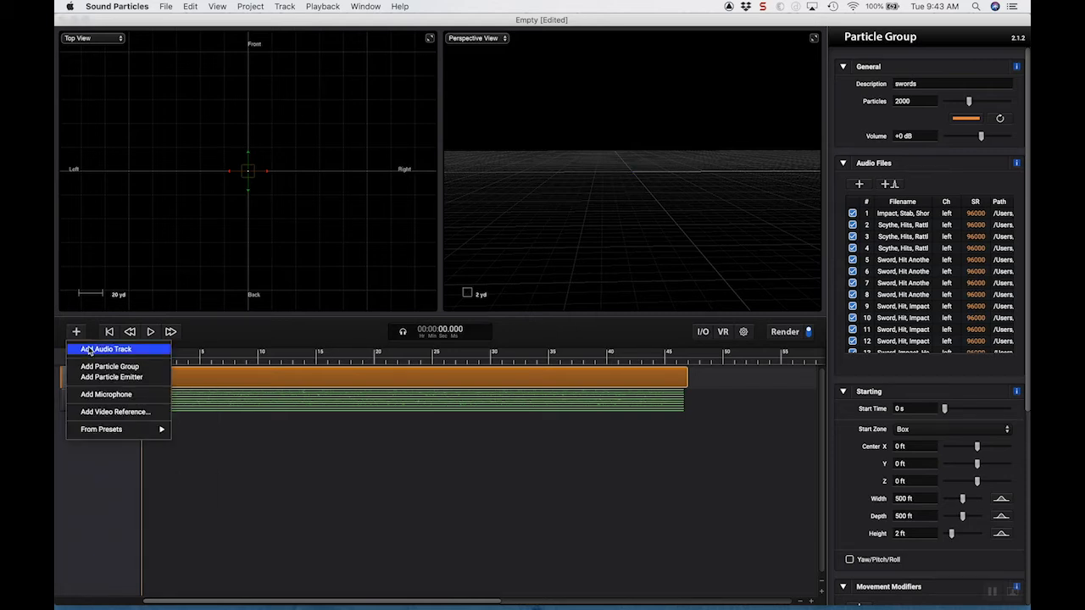
click(106, 395)
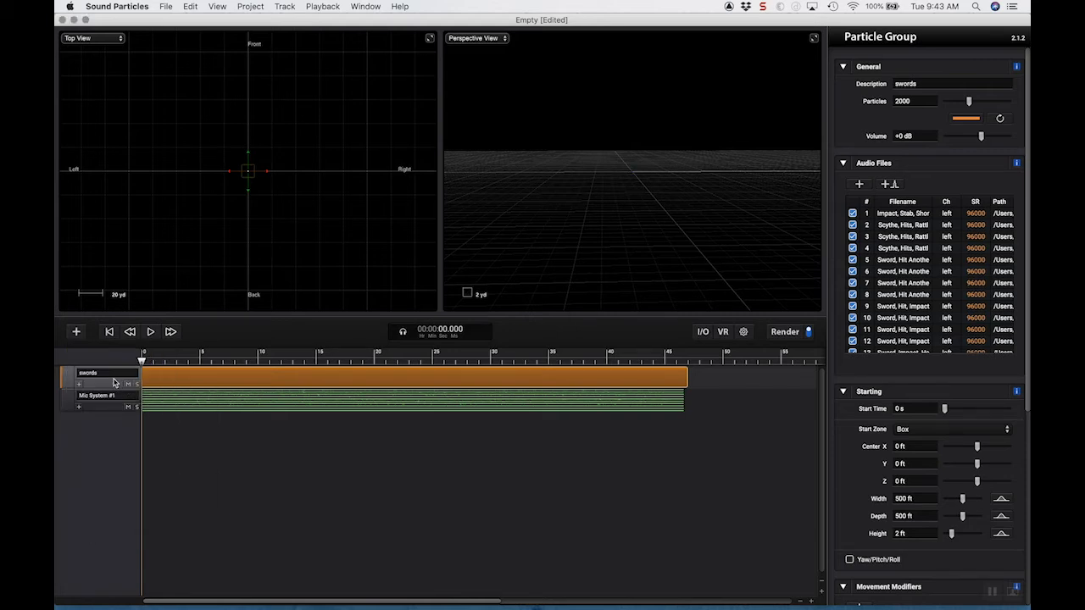
right_click(107, 388)
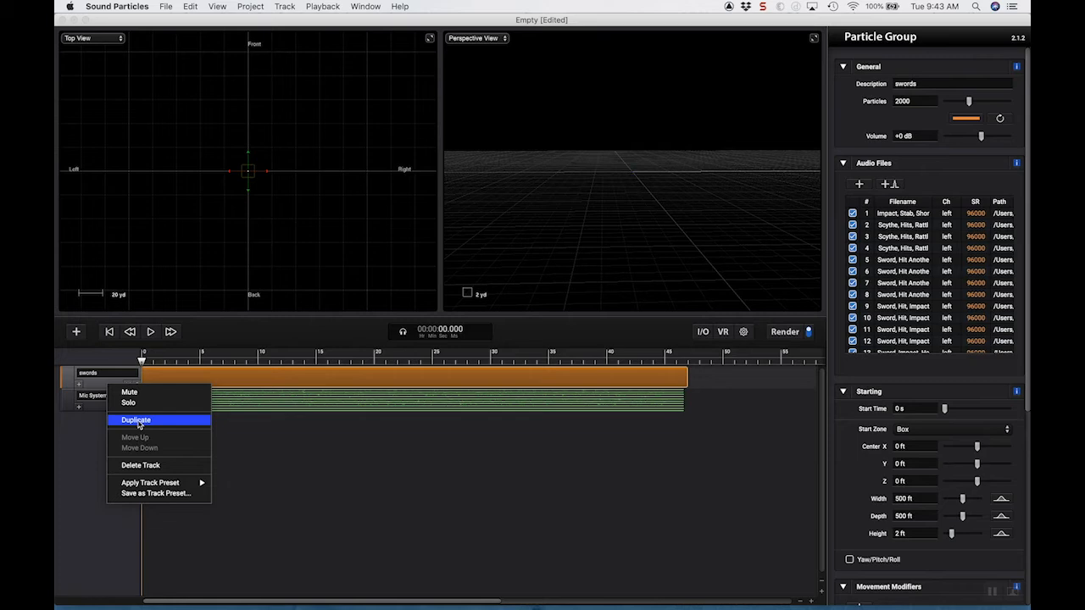
click(136, 421)
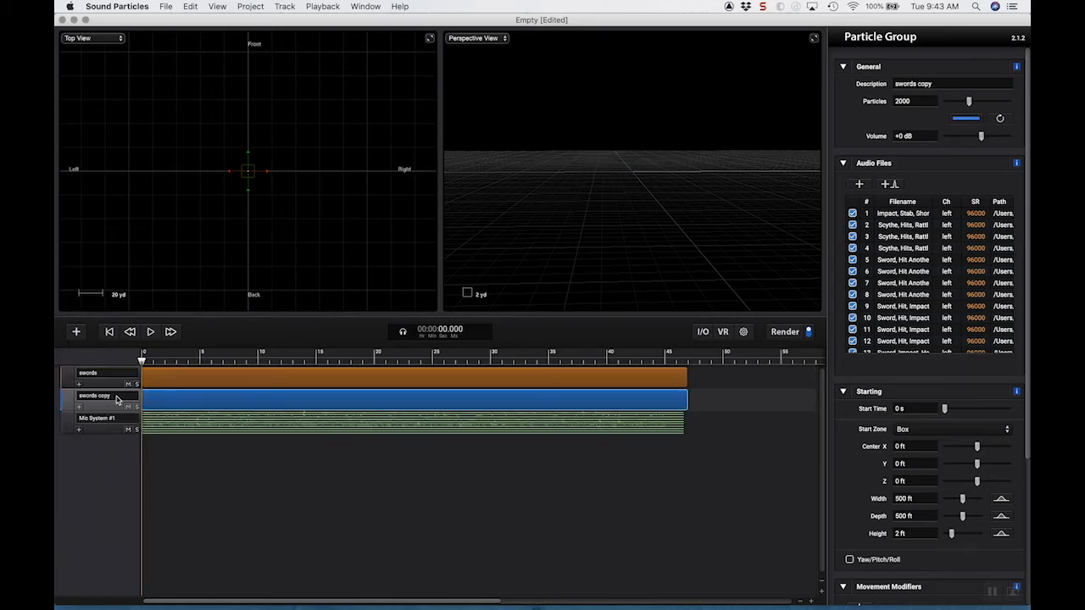
Delete all the sword audio files from the duplicated particle group.
click(888, 238)
key(super+a)
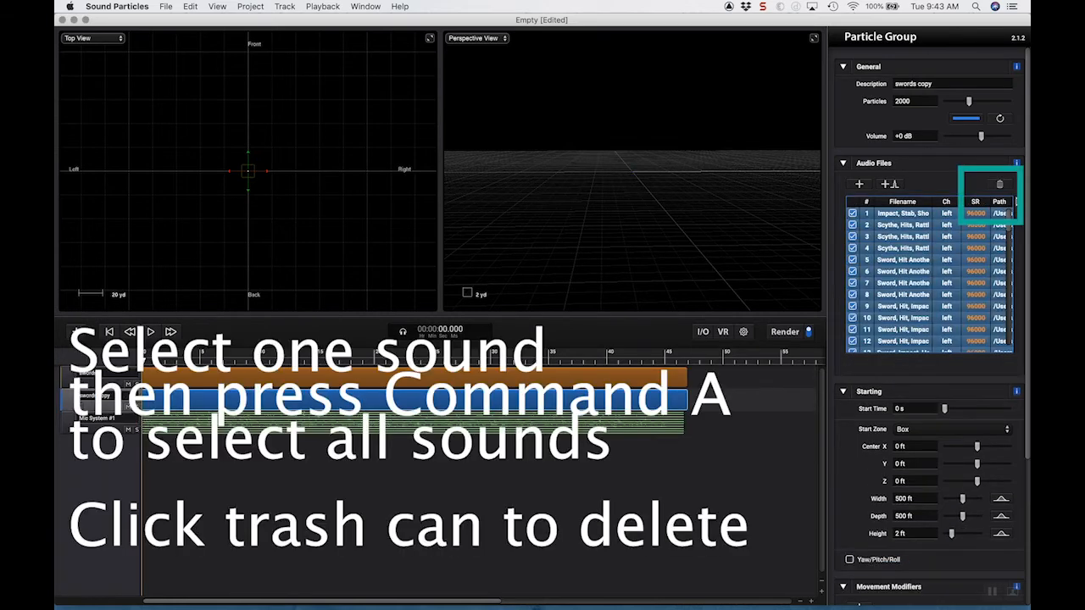
click(999, 184)
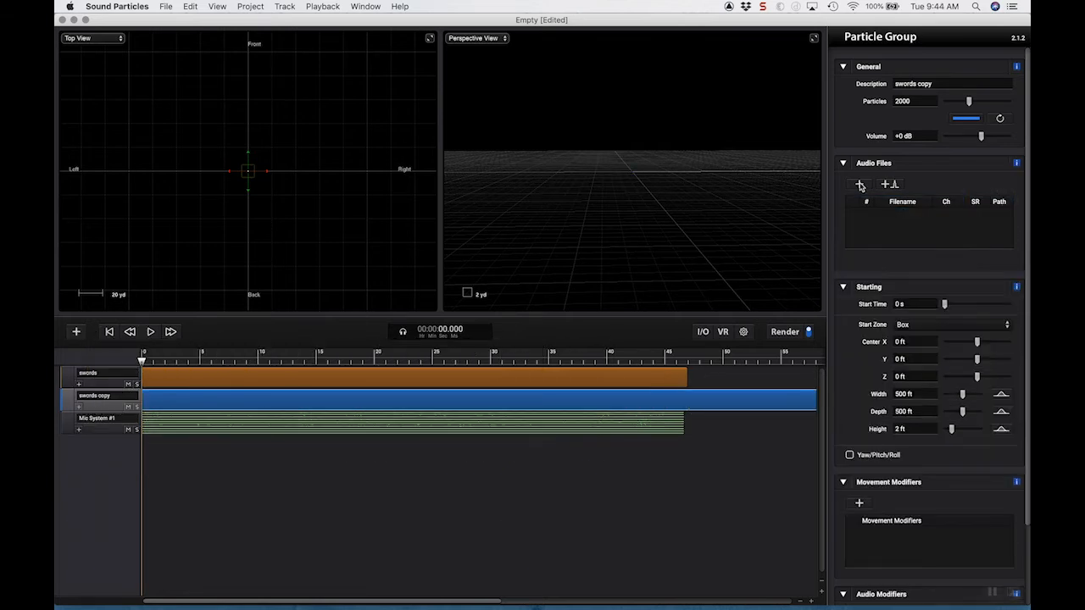
Import all the knight footstep WAV files from the medieval project's feet folder into the duplicated particle group.
click(859, 184)
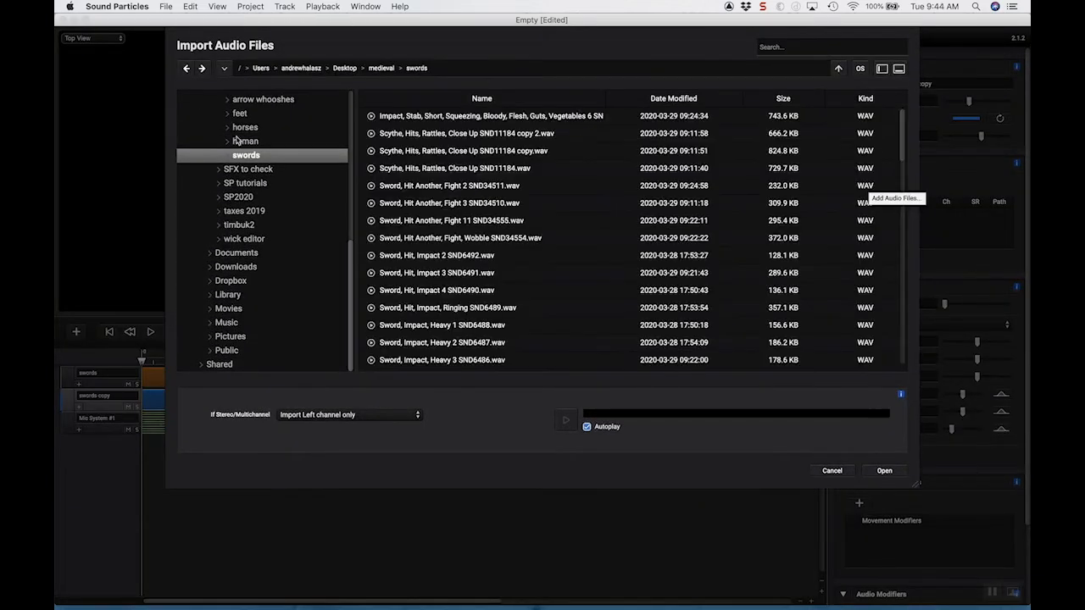
click(248, 118)
click(458, 116)
scroll(462, 194, down, 4)
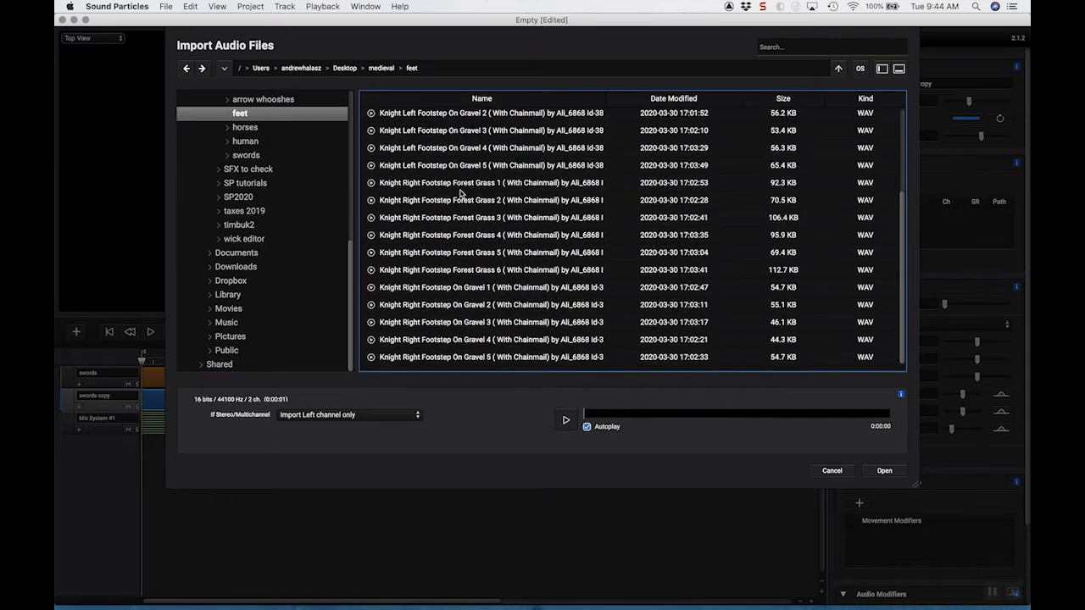
shift+click(466, 361)
click(882, 470)
Rename the duplicated particle group as feet.
double_click(921, 88)
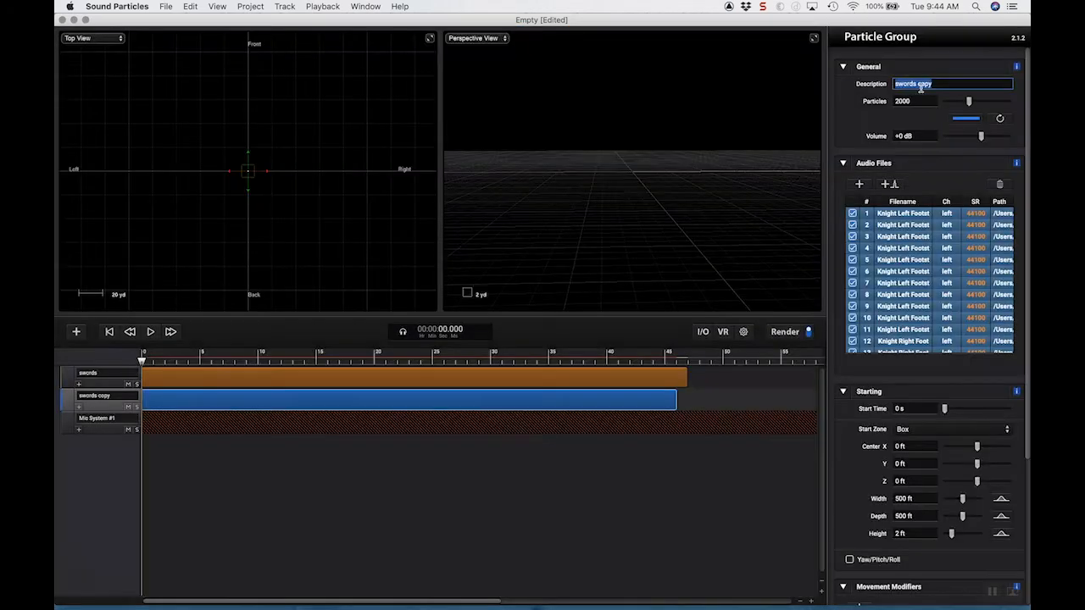
text(feet)
key(Return)
Scrub through the timeline to preview both particle groups and mute the swords track to view only the feet particles.
drag(245, 357, 271, 359)
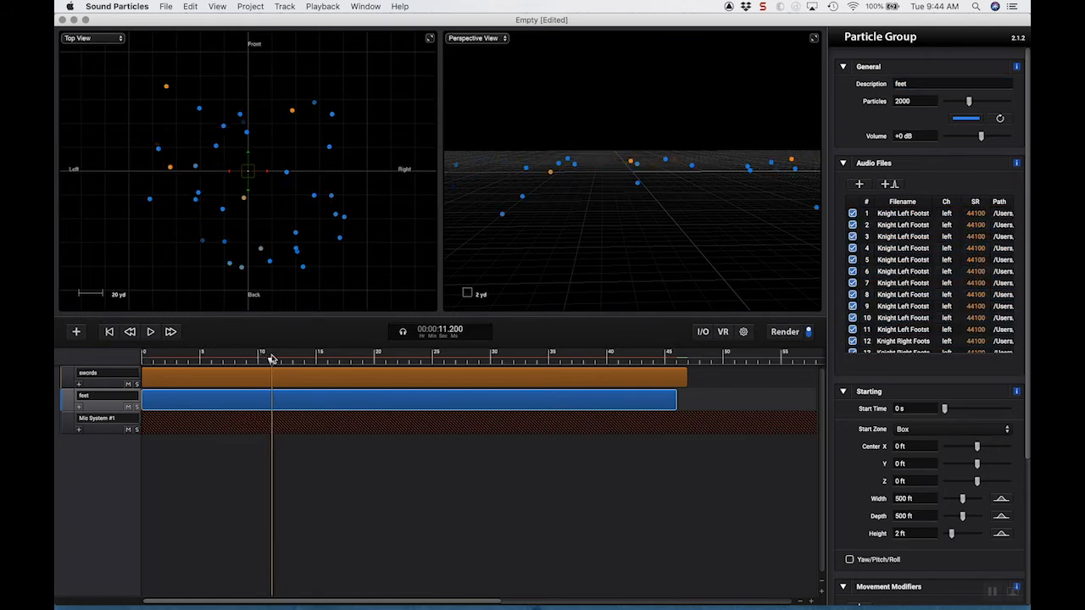
click(129, 385)
click(129, 385)
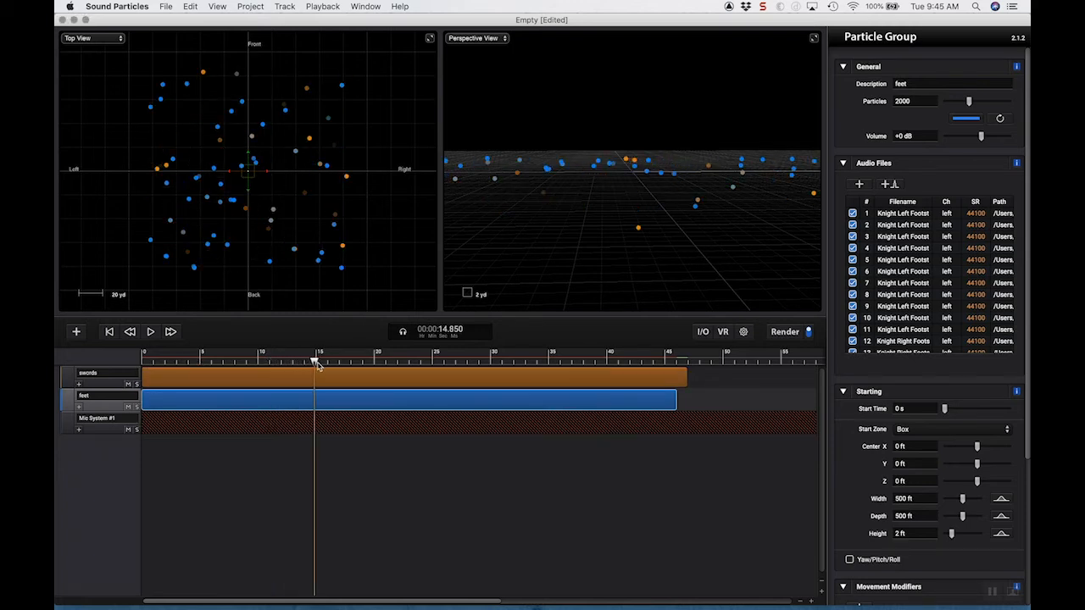
click(129, 385)
click(129, 385)
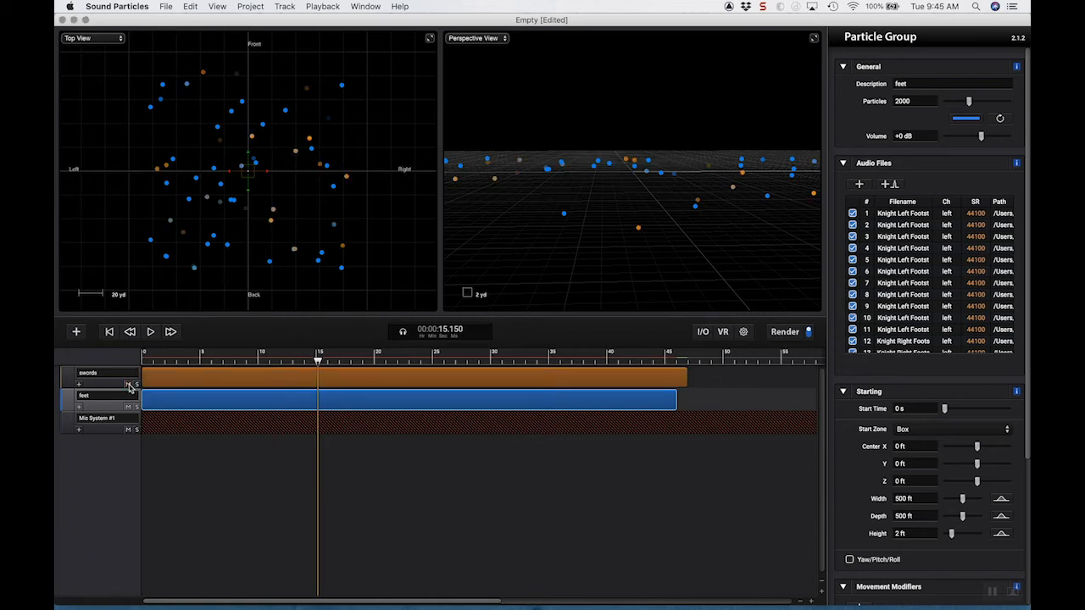
click(128, 385)
mouse_move(319, 362)
mouse_down()
mouse_move(333, 363)
mouse_move(323, 363)
mouse_up()
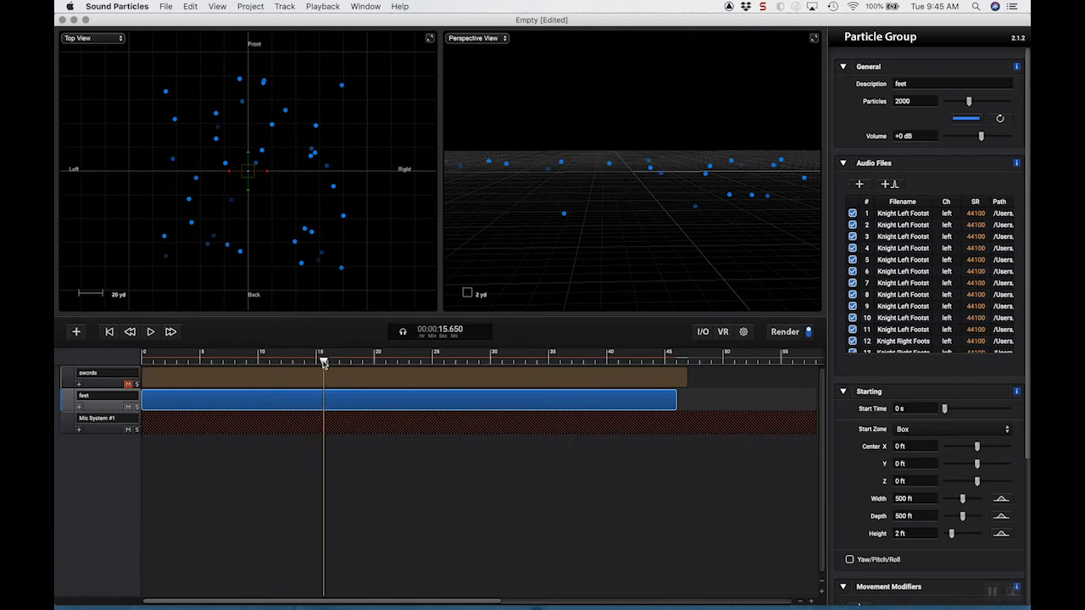
Change the feet group's start zone to Rectangle with a width and depth of 500 ft each.
click(913, 431)
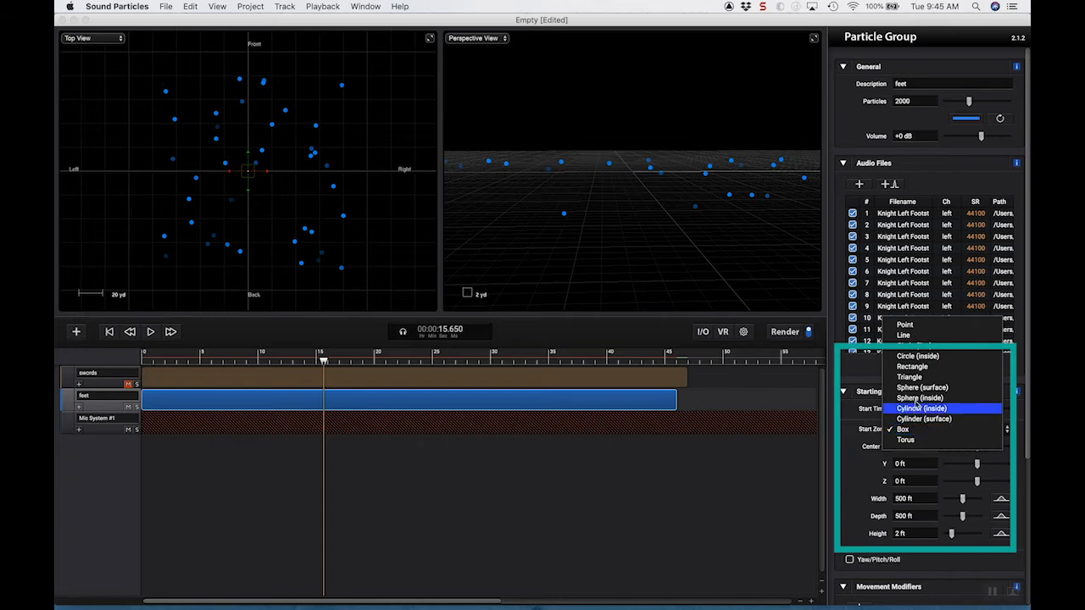
click(919, 370)
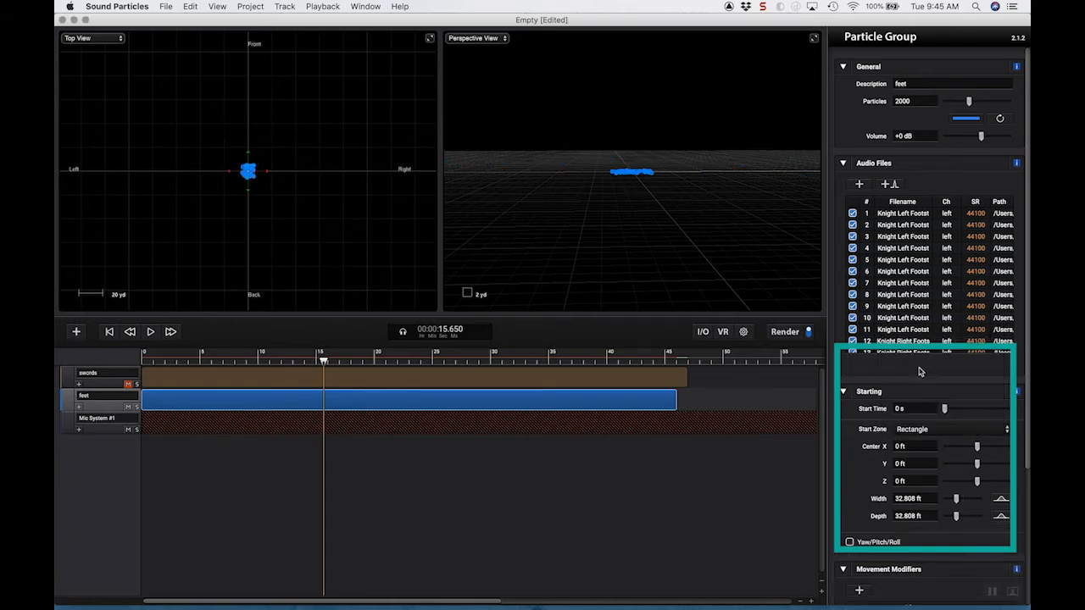
click(904, 500)
double_click(904, 498)
text(500)
key(Return)
double_click(912, 517)
text(5)
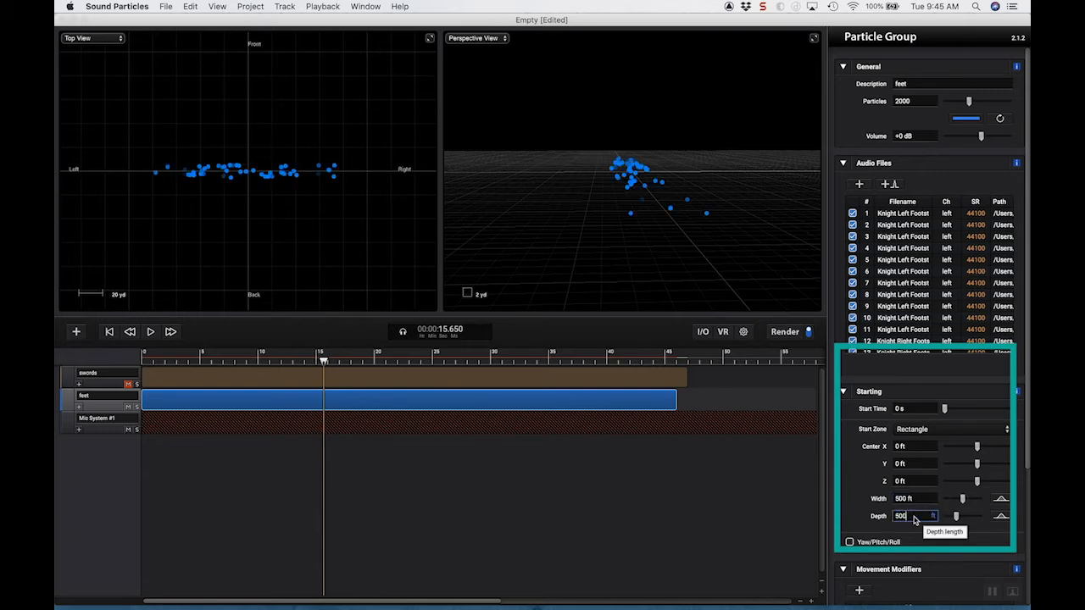
text(00)
key(Return)
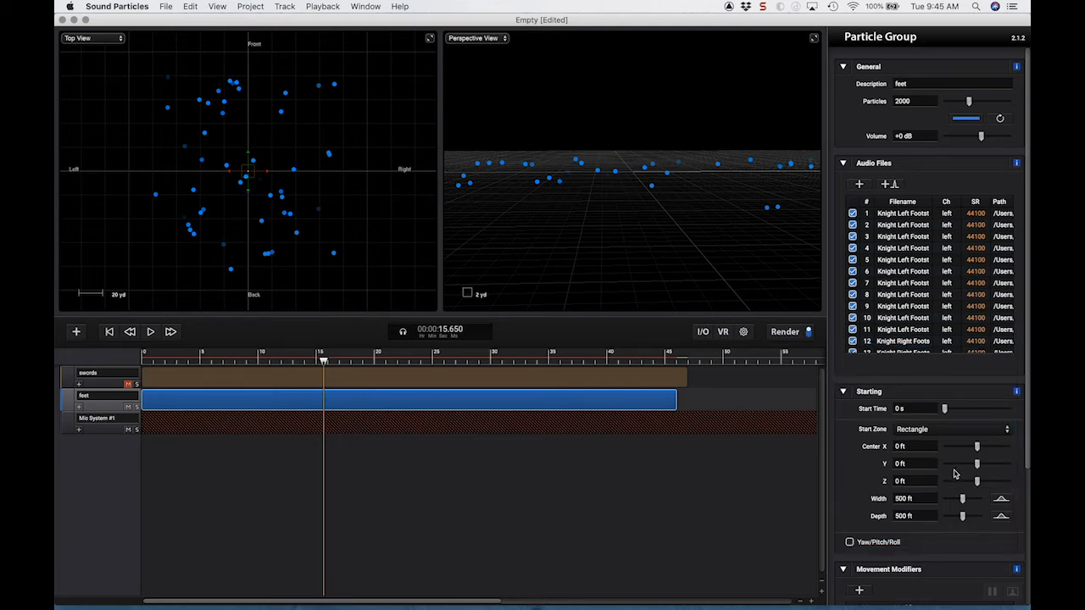
Lower the feet group's start zone to a center Z of -6 ft and check its height in the perspective view.
drag(978, 482, 973, 483)
click(910, 482)
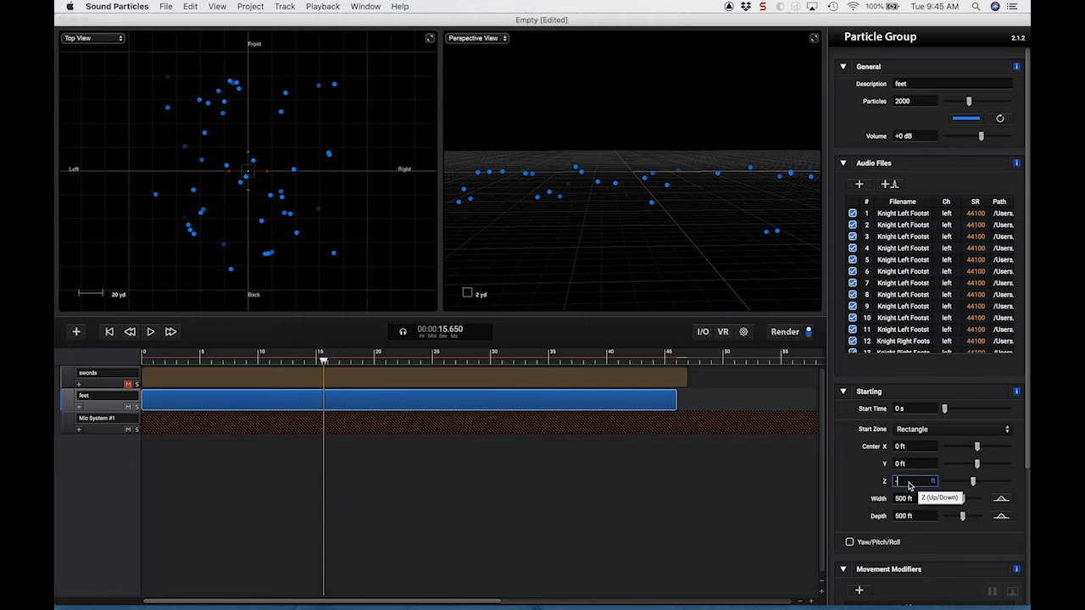
text(-6)
key(Return)
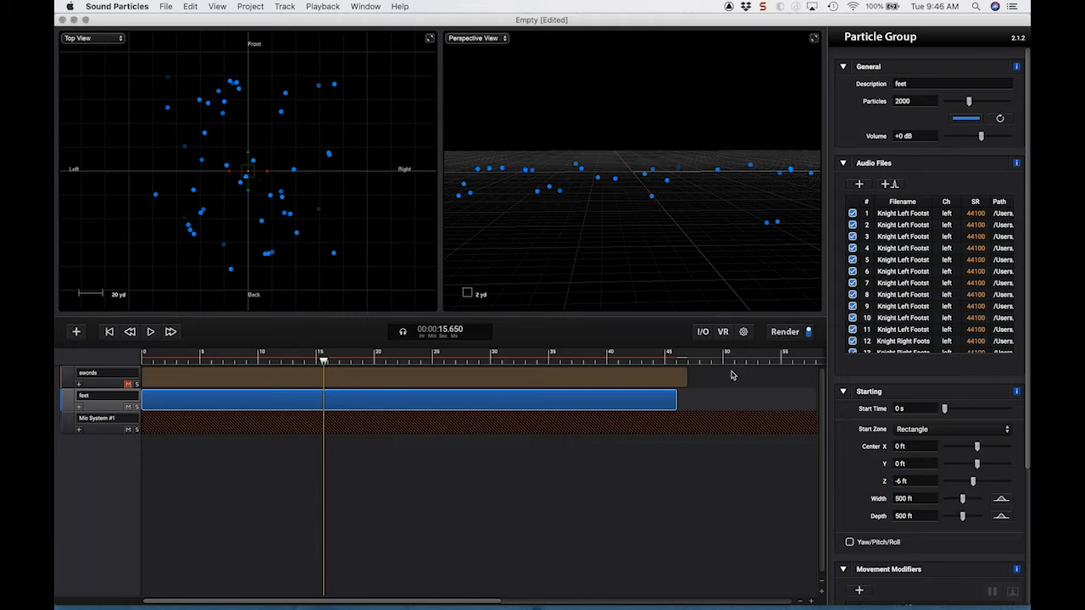
drag(670, 207, 671, 206)
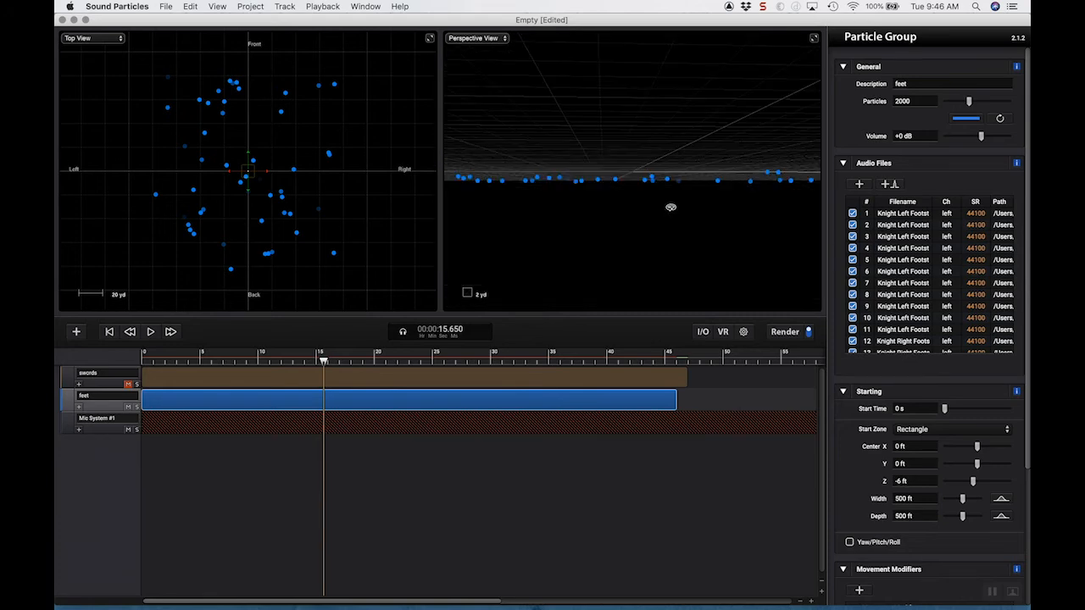
Return the playhead to the start and render the feet group to audition it, cancelling the render before it completes.
drag(179, 363, 129, 360)
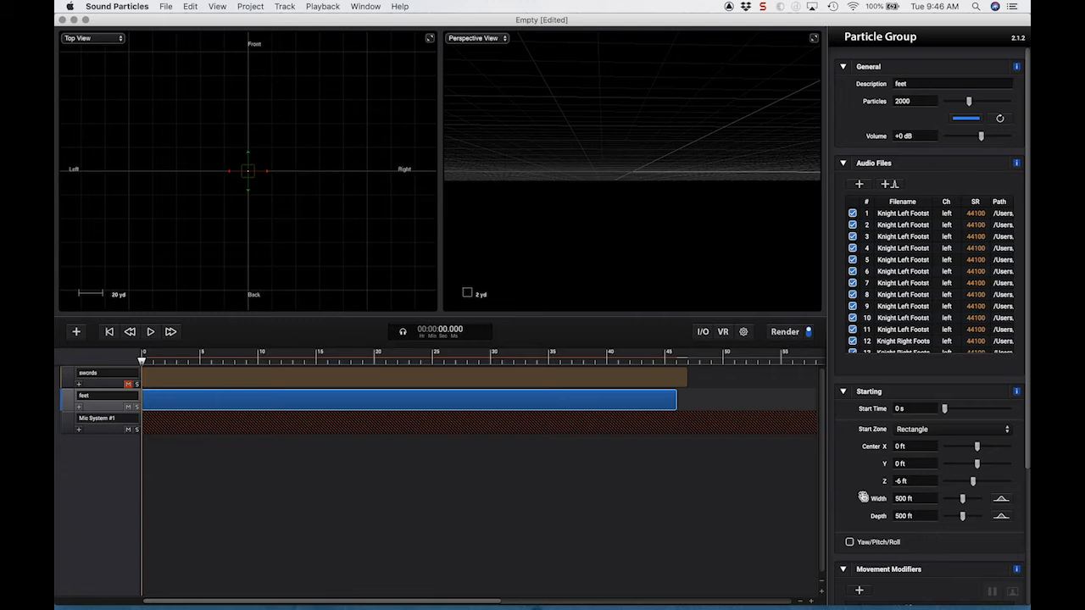
scroll(863, 497, down, 5)
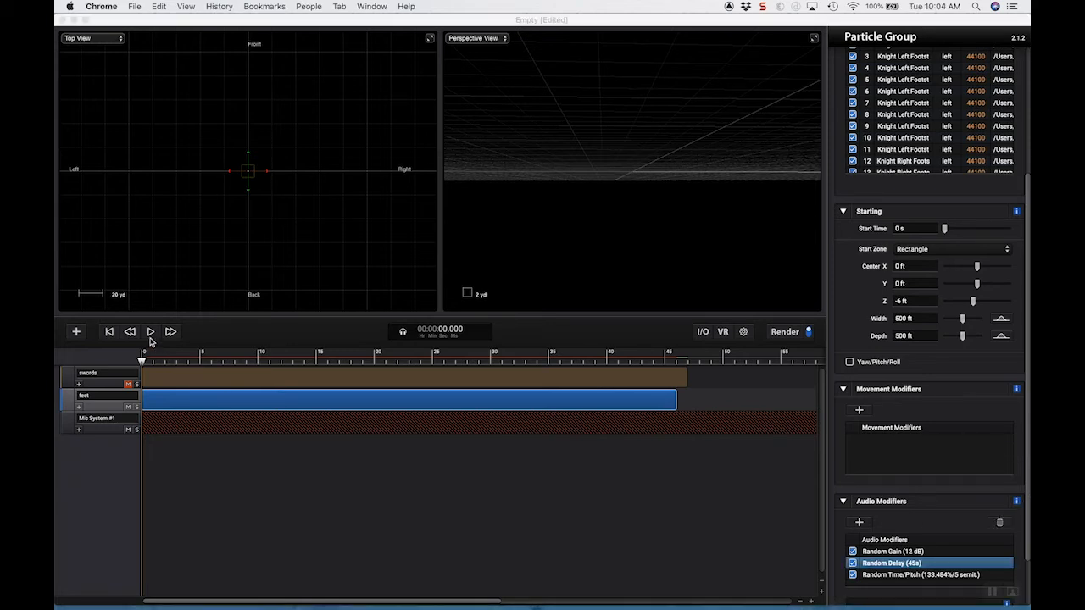
click(148, 331)
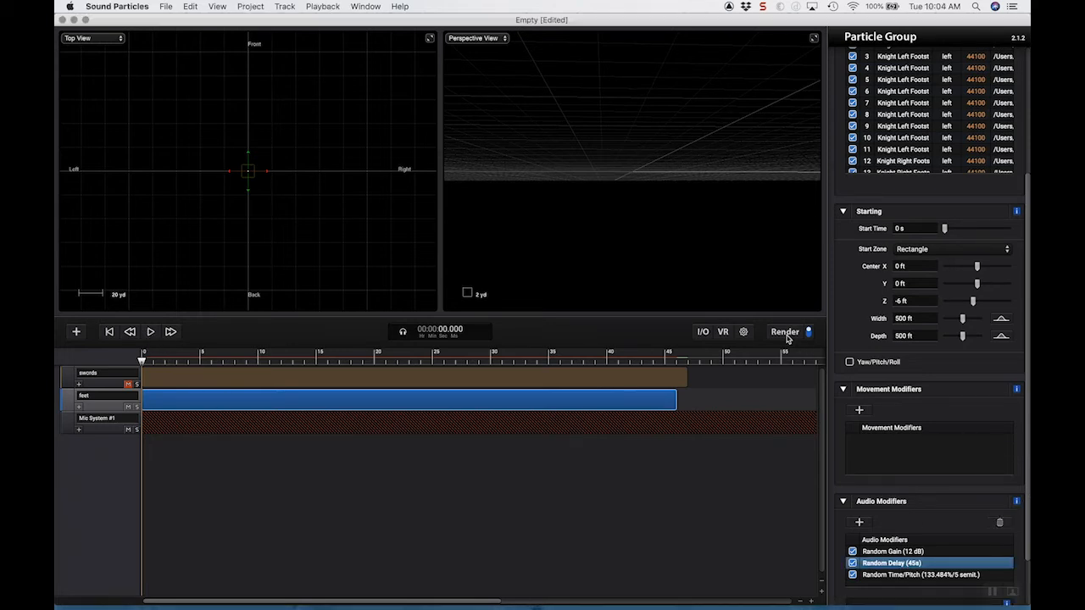
click(785, 332)
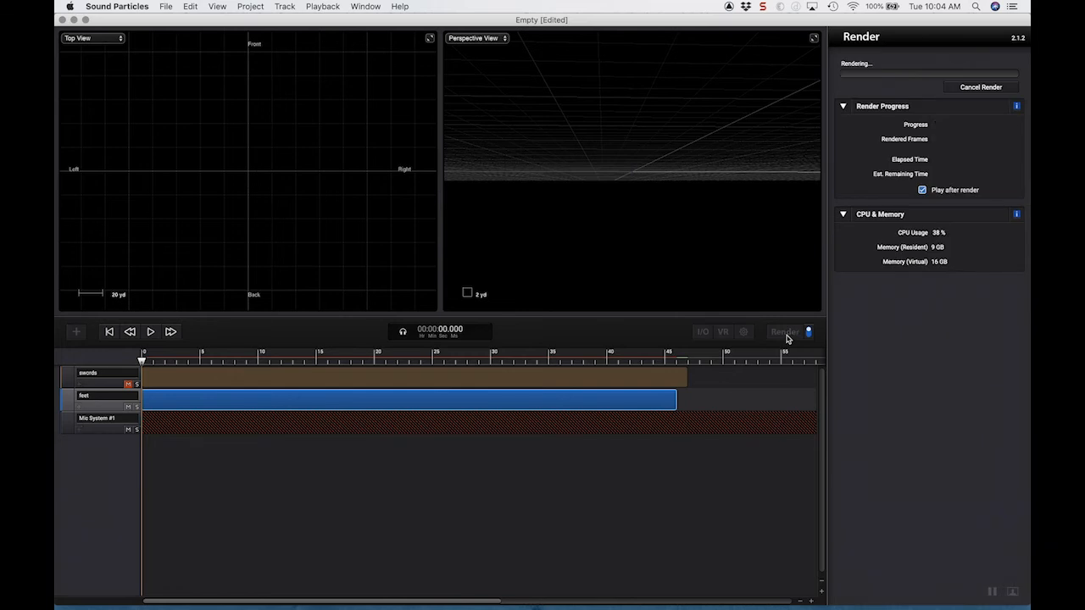
click(152, 332)
click(981, 87)
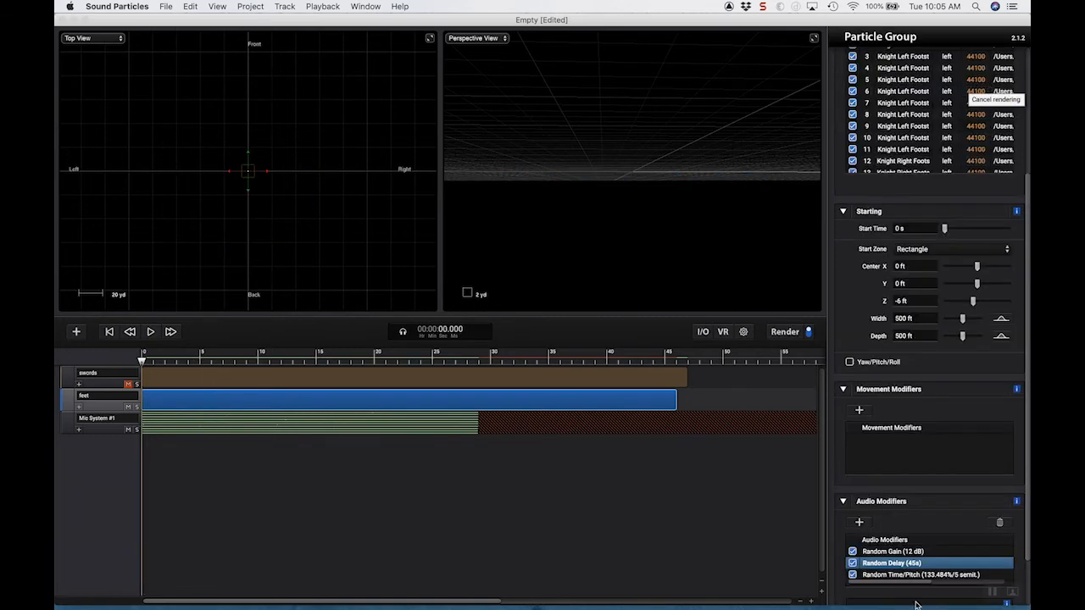
Set the pitch of the feet group's Random Time/Pitch modifier to 2 semitones.
scroll(932, 567, down, 1)
click(935, 553)
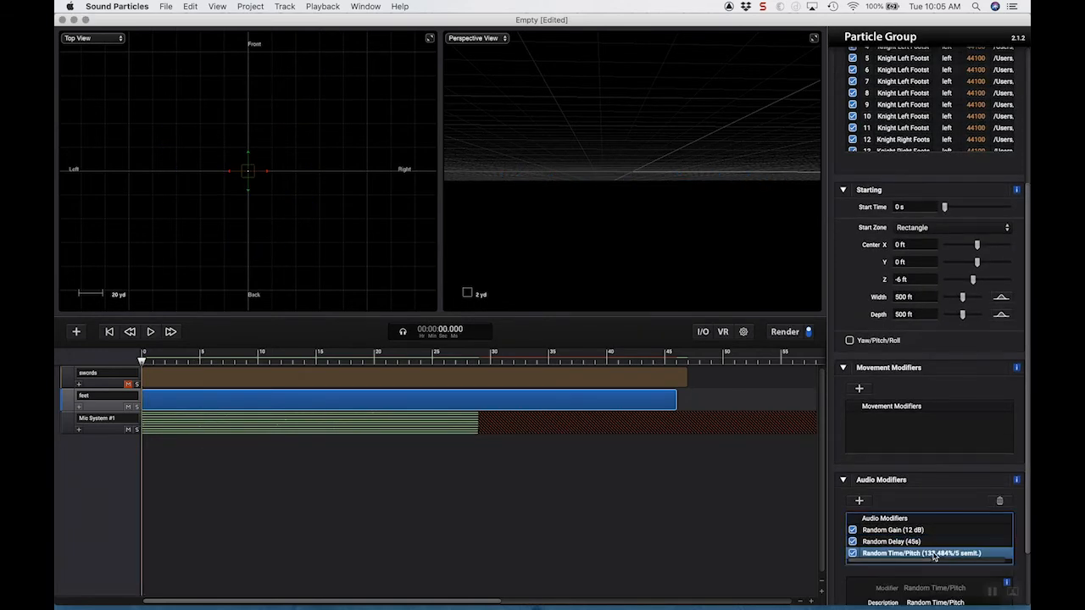
scroll(932, 560, down, 3)
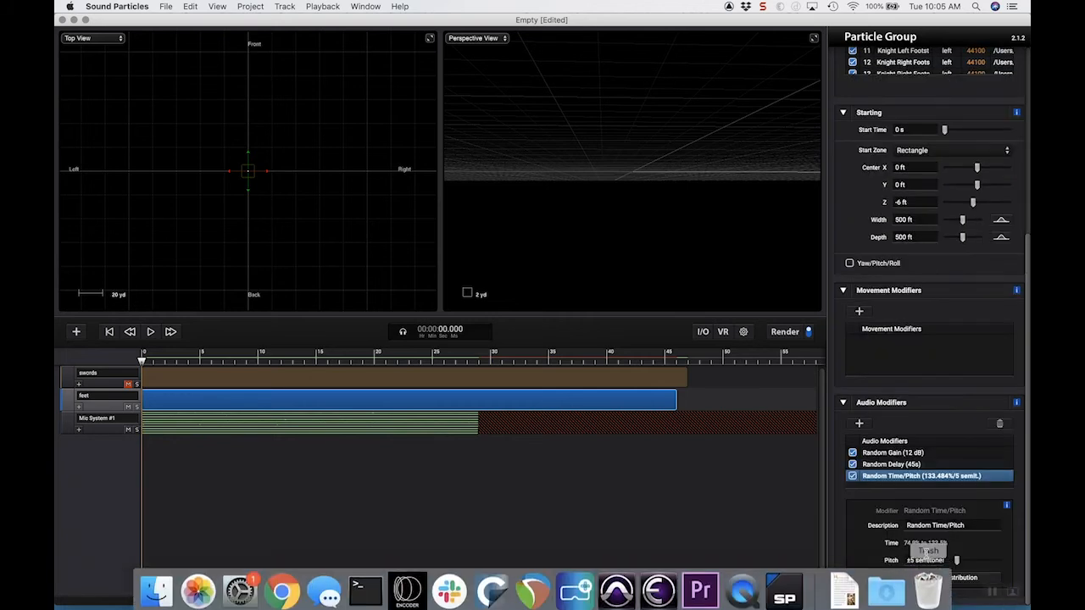
click(916, 561)
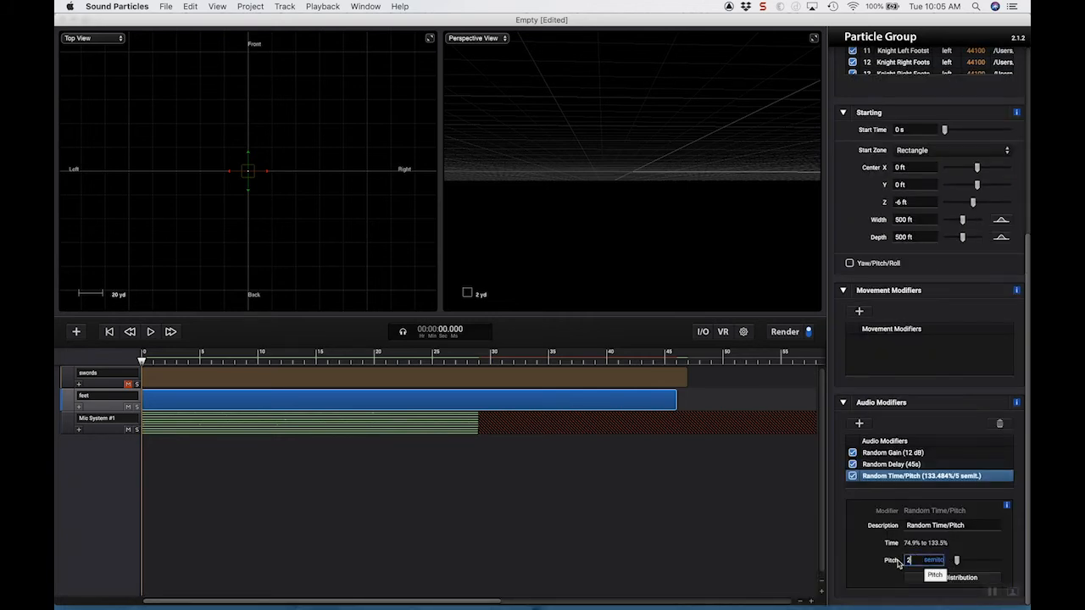
key(Return)
Render the project and play back the swords and feet groups together from the start.
key(space)
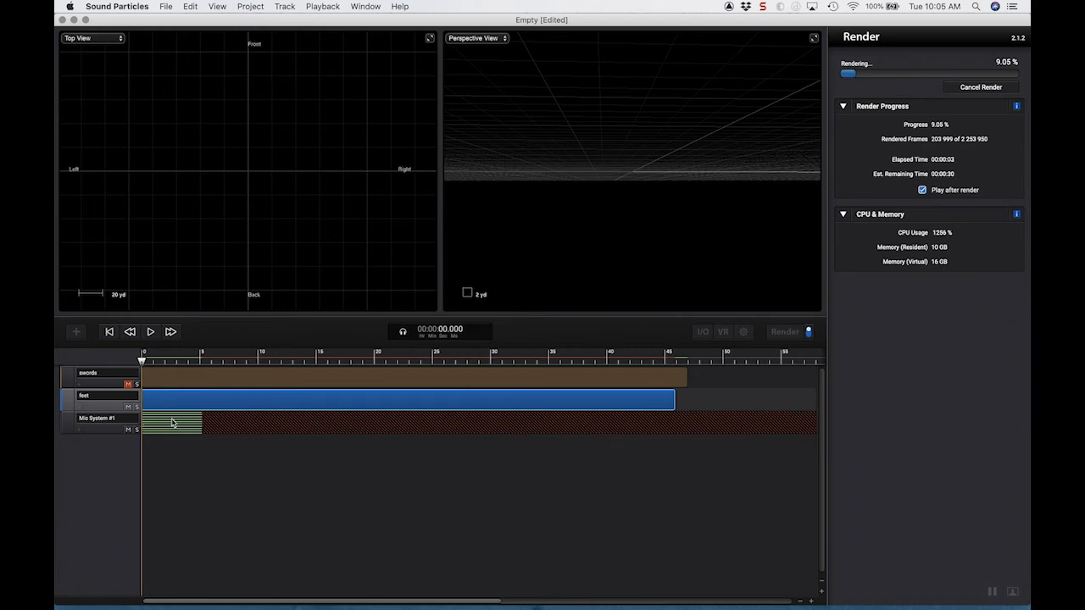
click(151, 331)
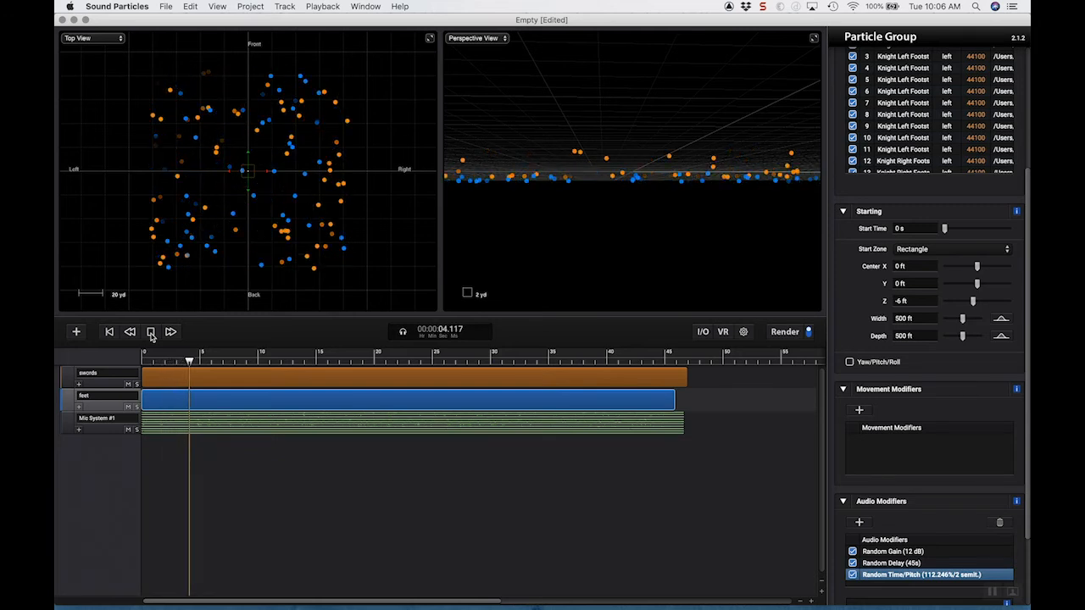
click(151, 332)
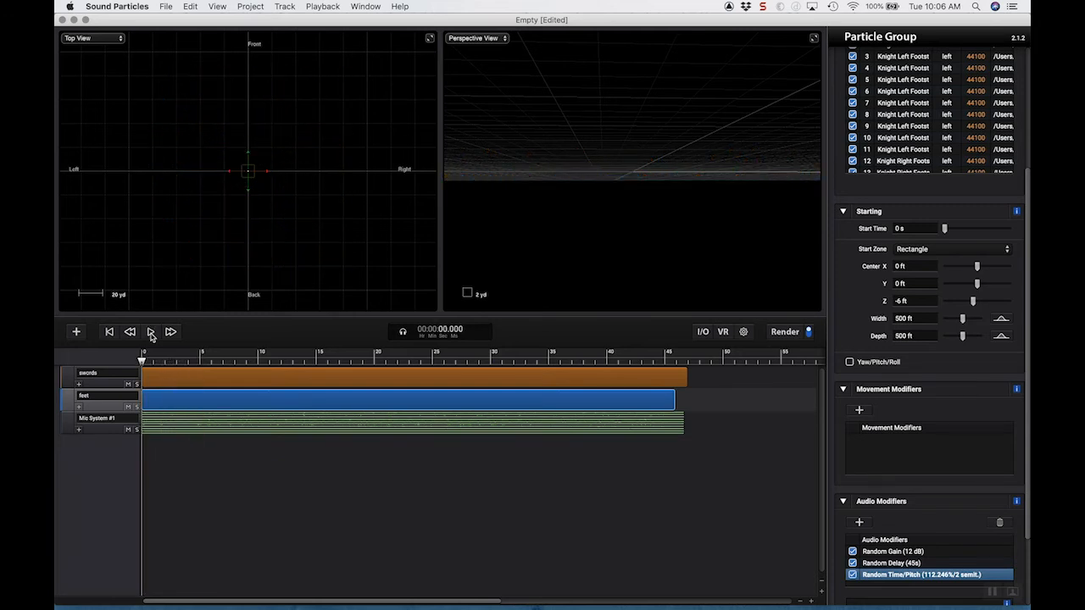
Duplicate the swords particle group and rename the copy as voices.
click(106, 385)
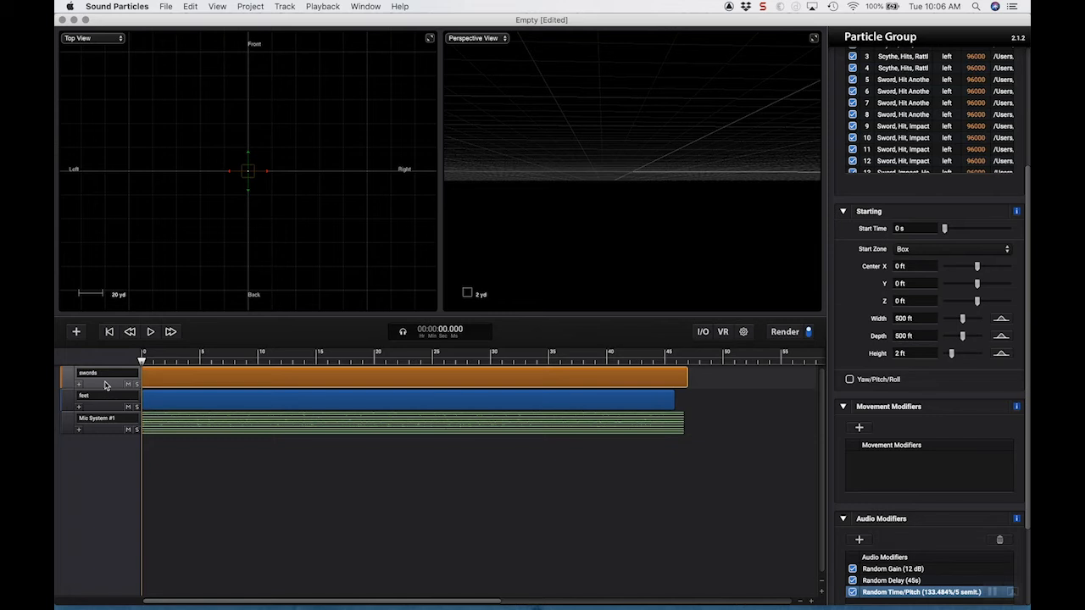
right_click(106, 386)
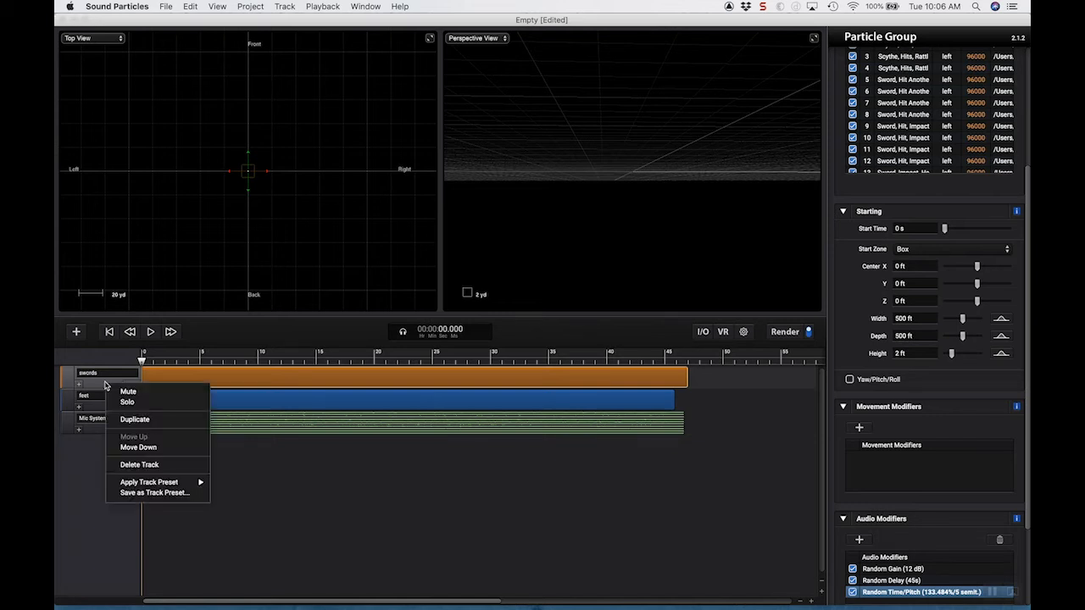
click(134, 419)
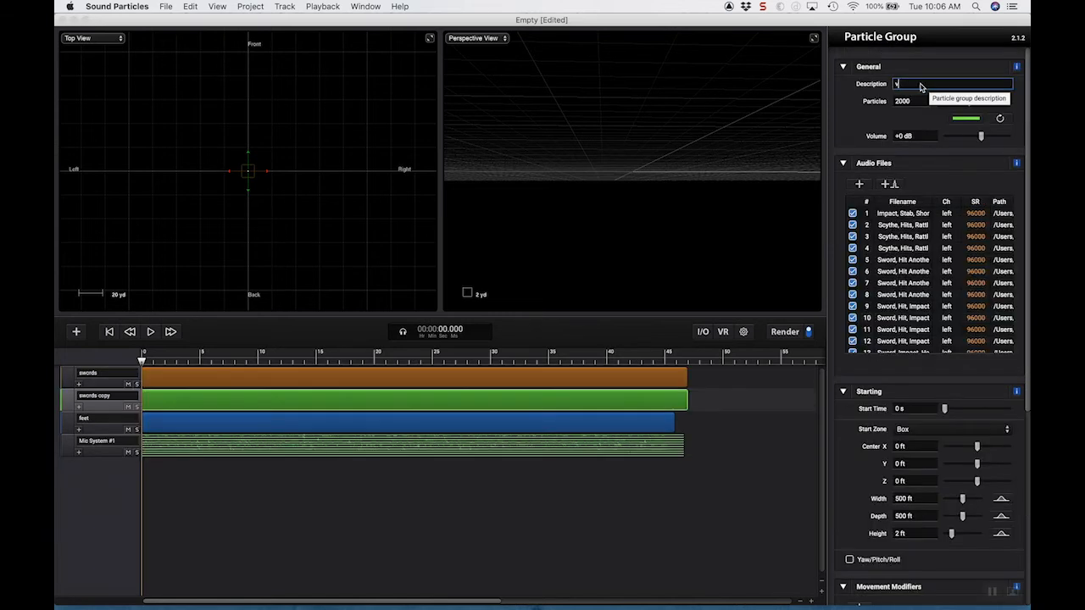
key(Return)
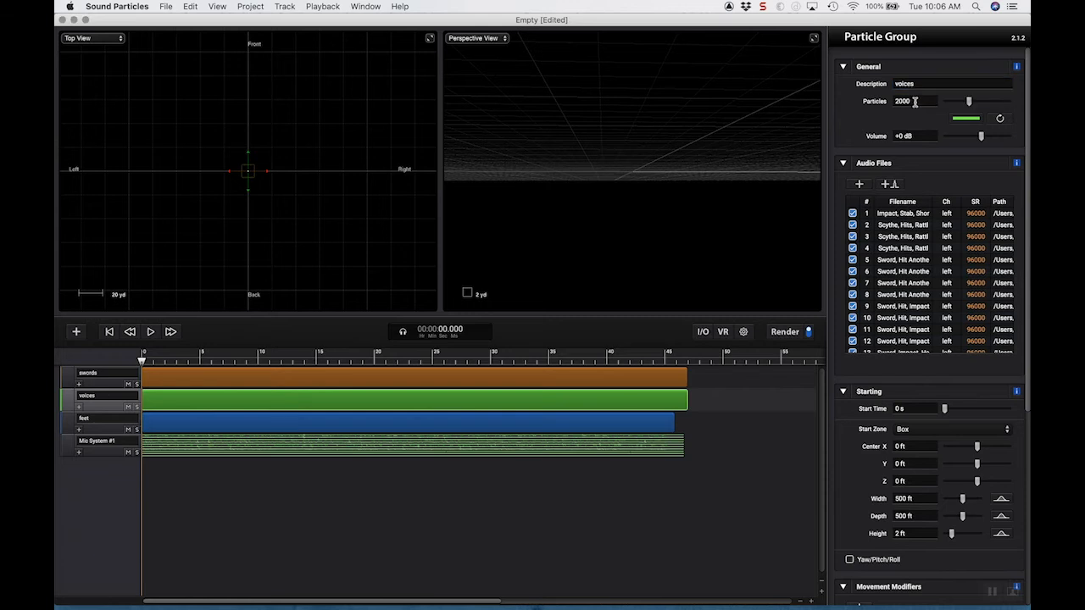
Set the voices group's particle count to 100.
double_click(900, 103)
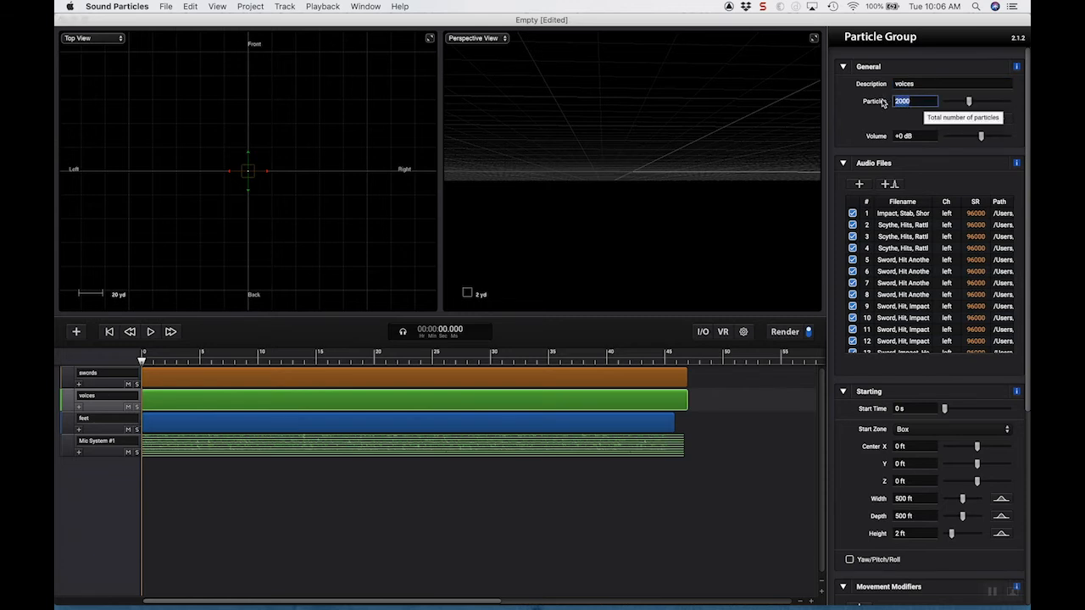
text(1)
key(Return)
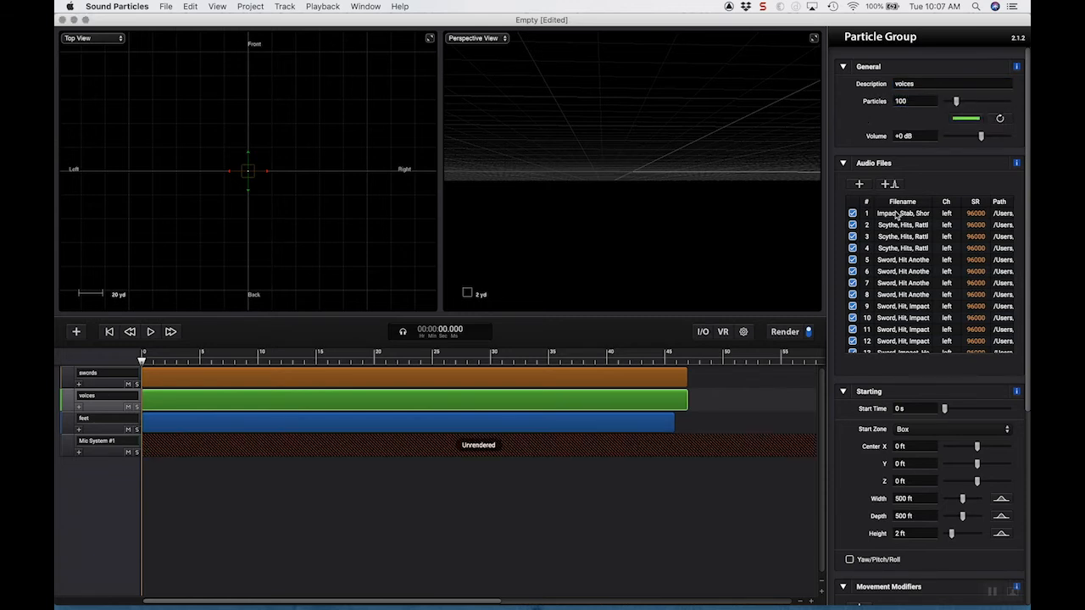
Disable Autoplay for the voices group's audio files and remove all the inherited sword recordings from its list.
click(898, 214)
scroll(905, 293, down, 10)
scroll(906, 299, down, 10)
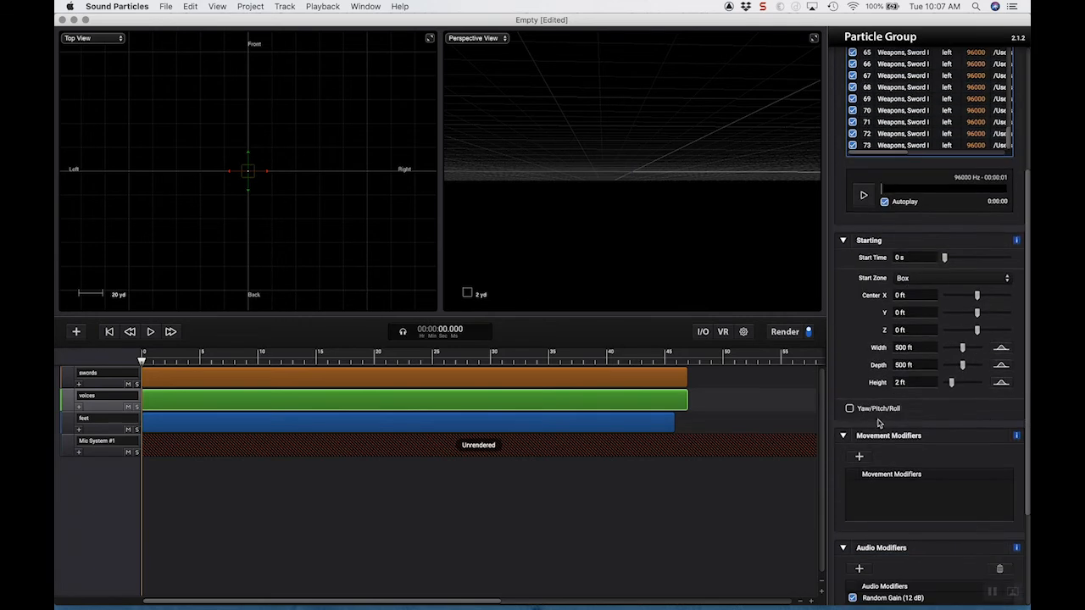
click(886, 201)
scroll(899, 110, up, 5)
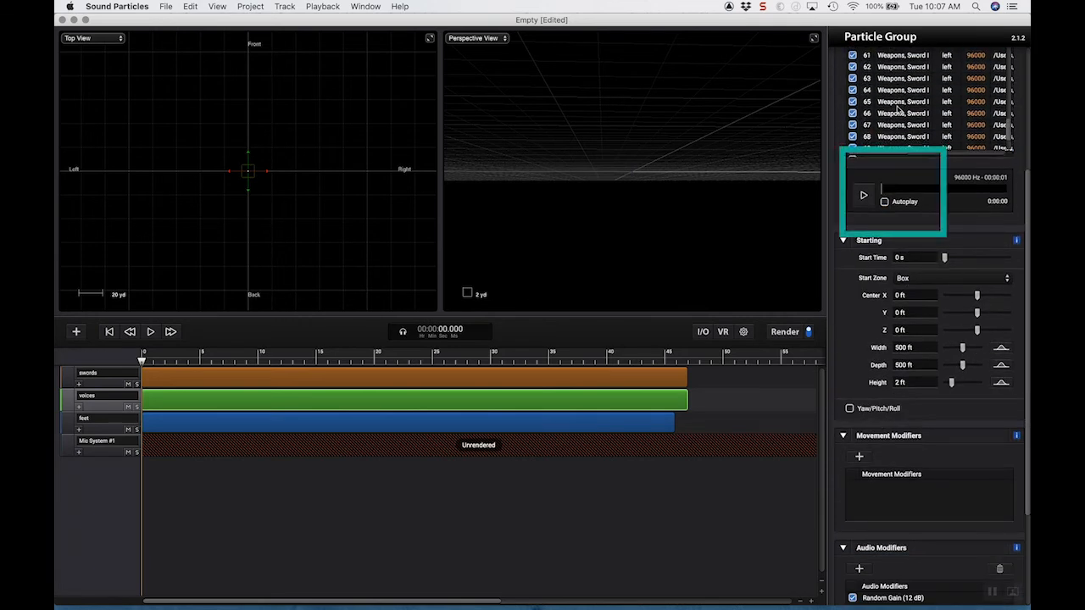
scroll(1024, 108, up, 3)
scroll(1024, 108, up, 1)
scroll(929, 156, up, 10)
scroll(928, 156, up, 6)
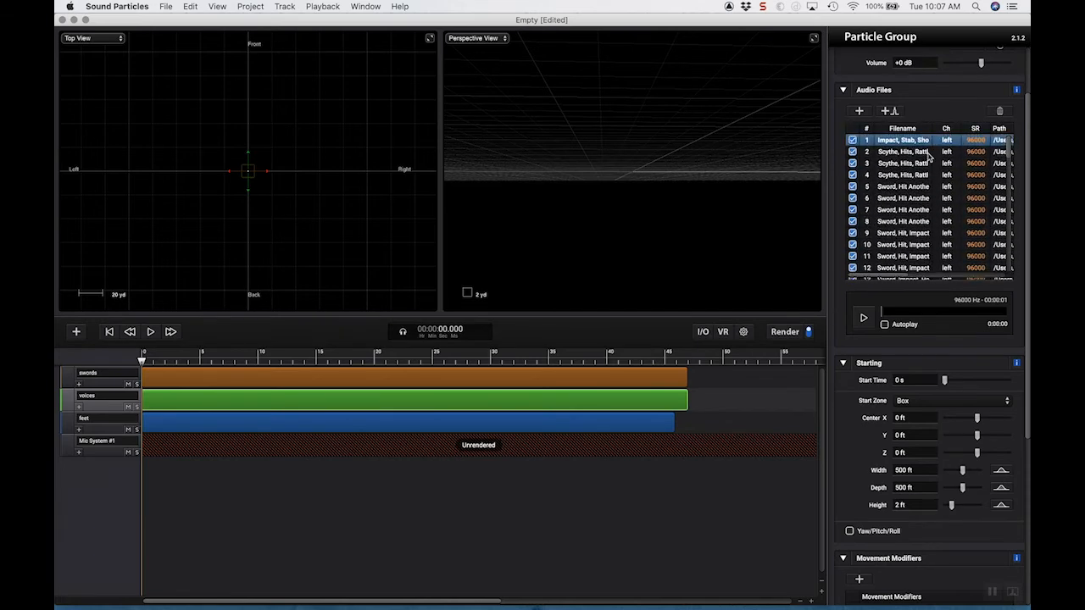
scroll(924, 294, down, 10)
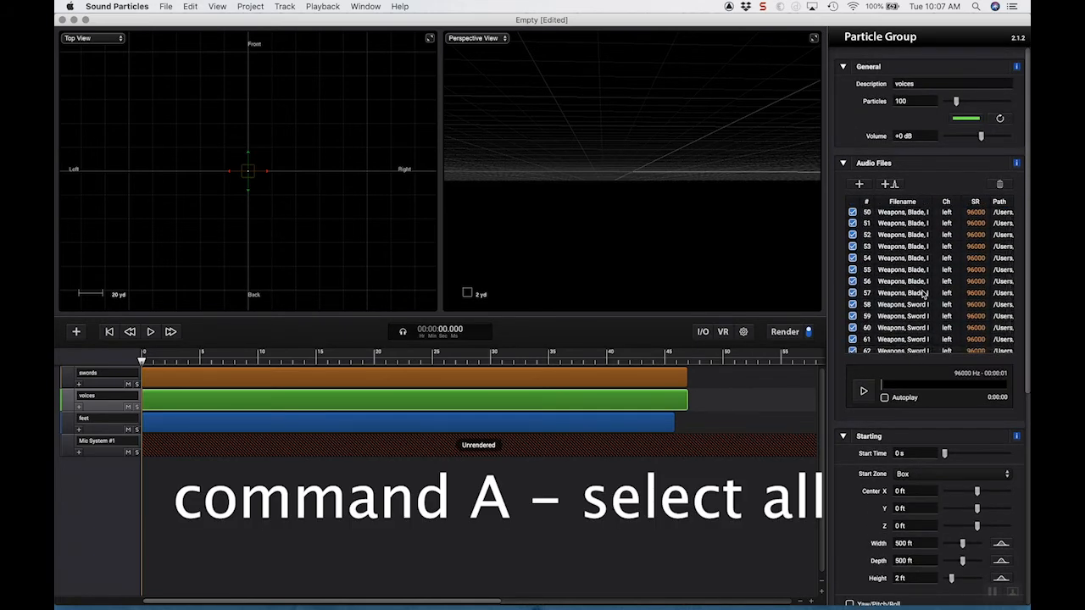
key(super+a)
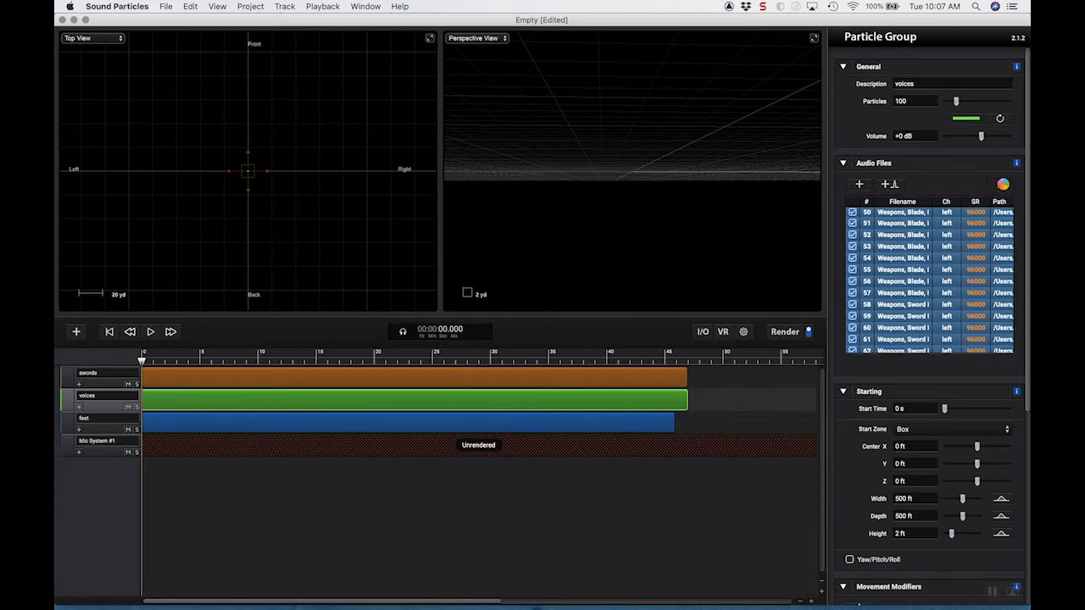
Import the battle cries, pain shouts and screams from the medieval human folder into the voices group, left channel only.
click(860, 185)
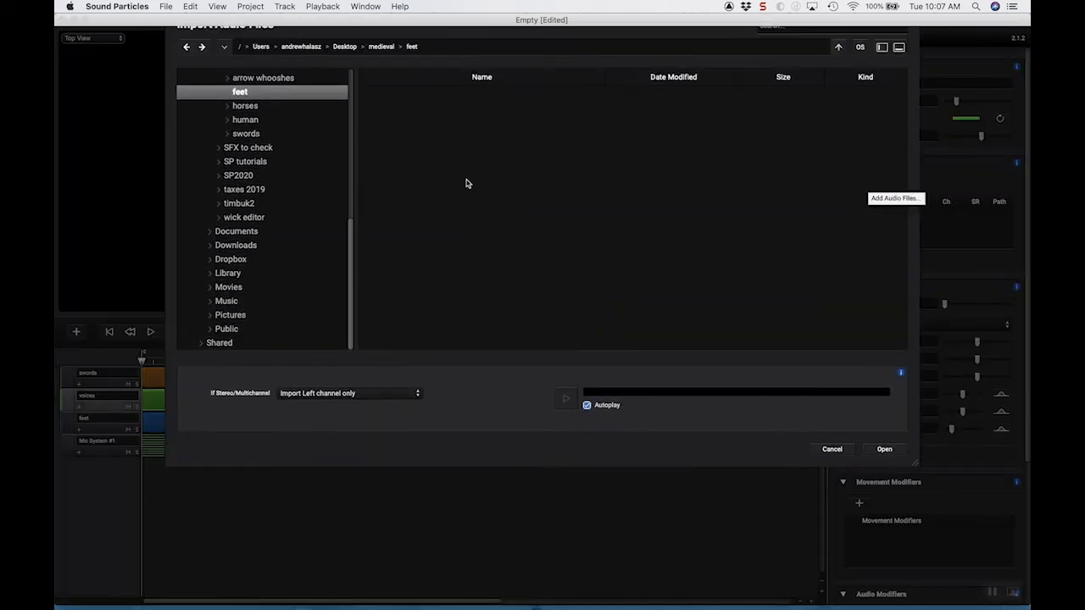
click(450, 118)
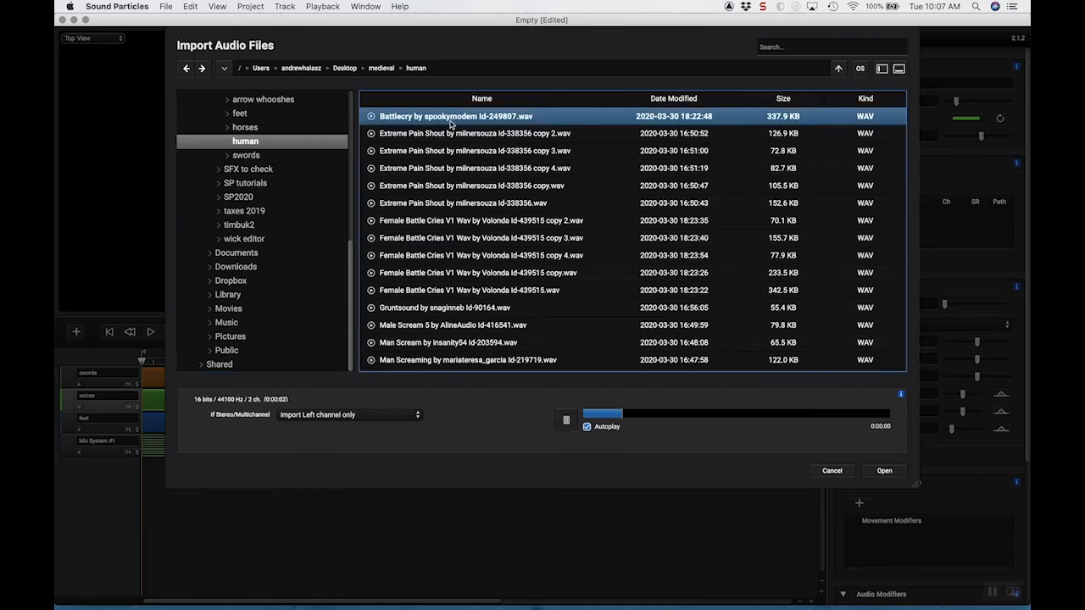
click(451, 134)
scroll(471, 242, down, 6)
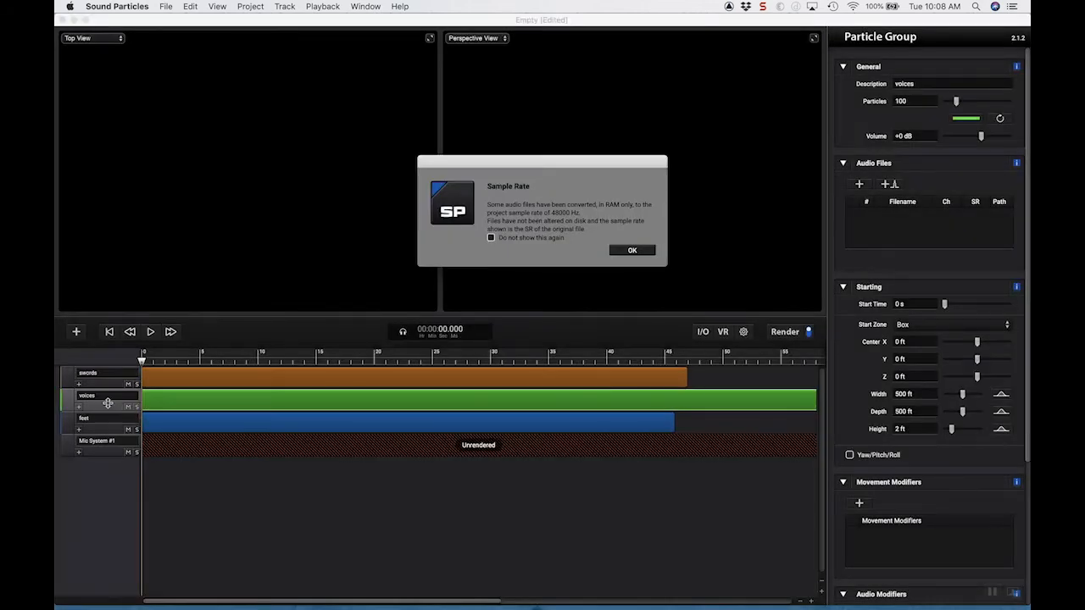
click(645, 248)
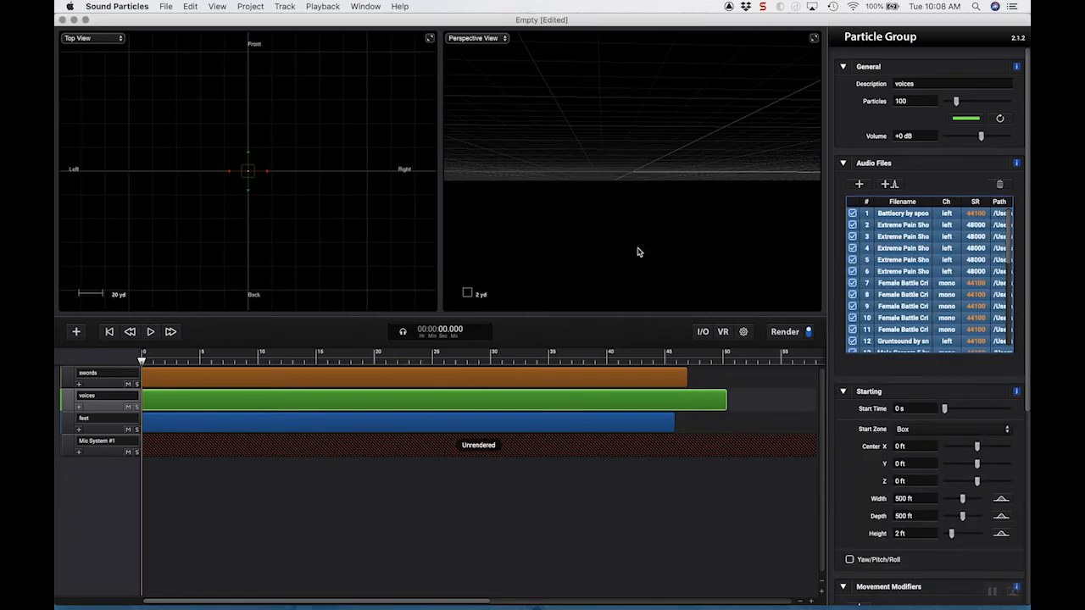
Scrub the timeline to preview the voices particles among the swords and feet, and play the combined mix from the start.
drag(282, 369, 336, 363)
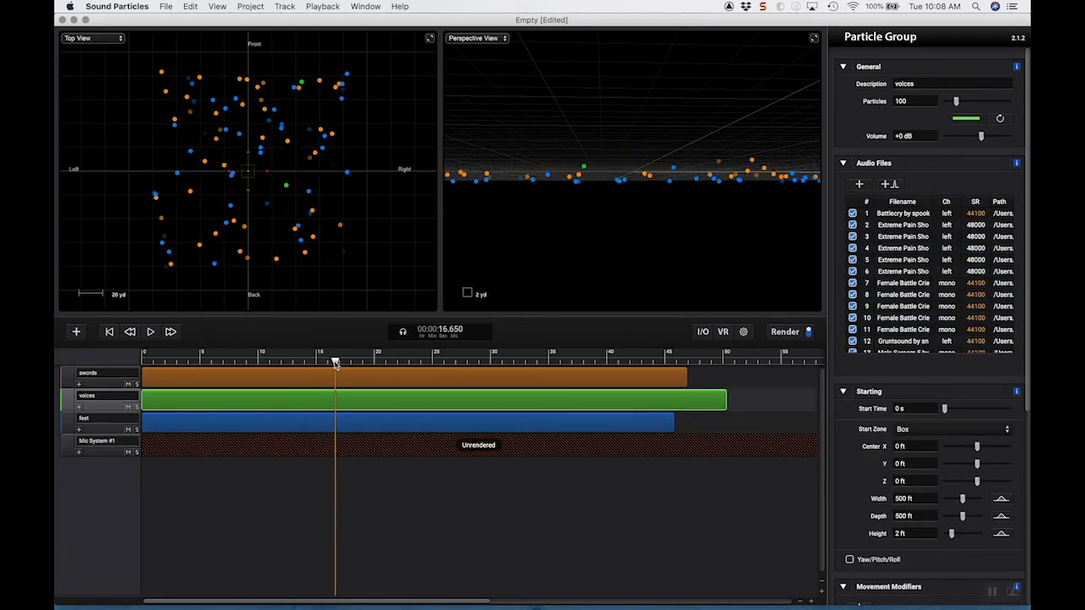
drag(335, 363, 117, 383)
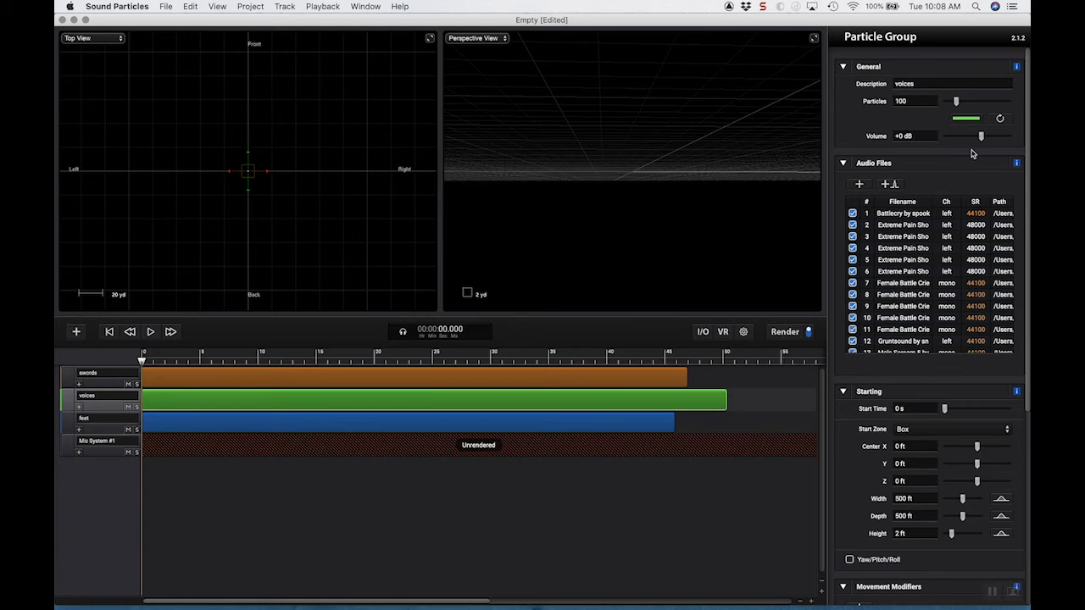
click(151, 332)
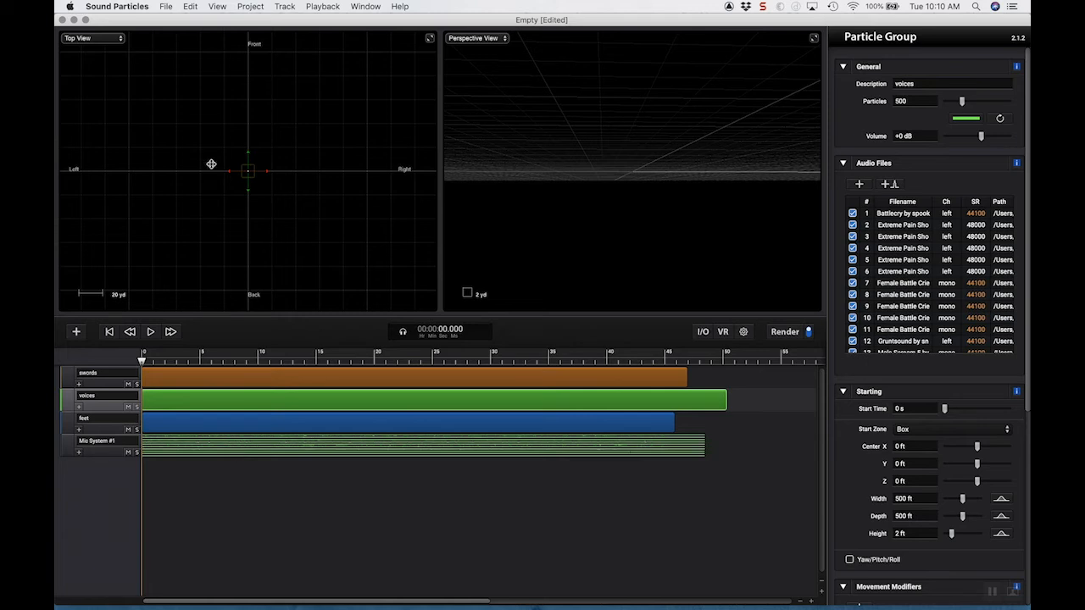
Duplicate the swords particle group again and rename the copy as arrow impacts.
click(104, 384)
right_click(102, 383)
click(130, 420)
click(940, 84)
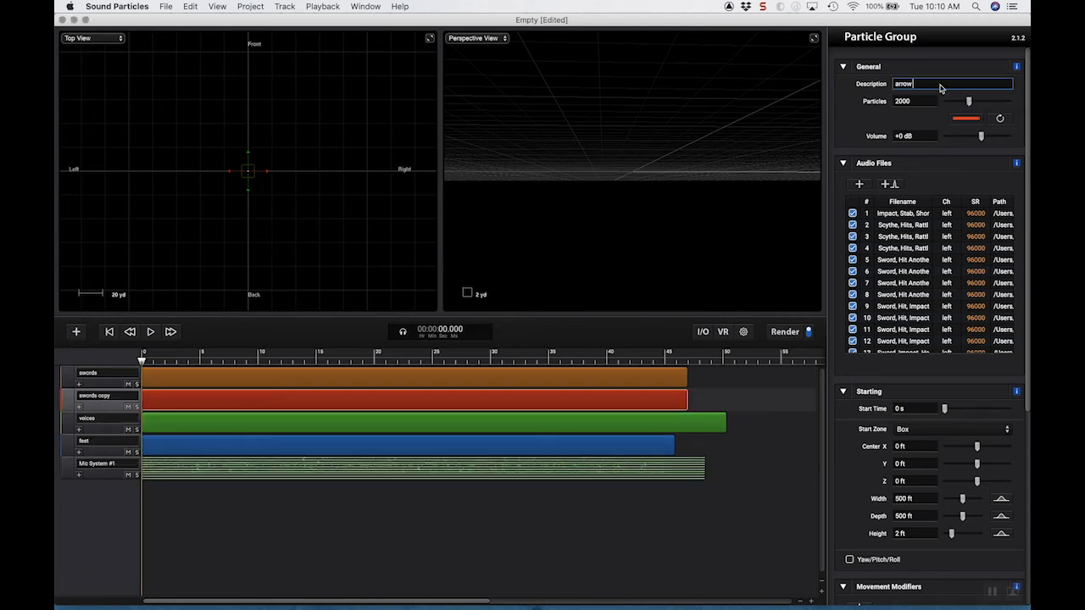
text(arrow impacts)
Import all audio files from the medieval arrow impacts folder into the arrow impacts group, left channel only.
click(858, 184)
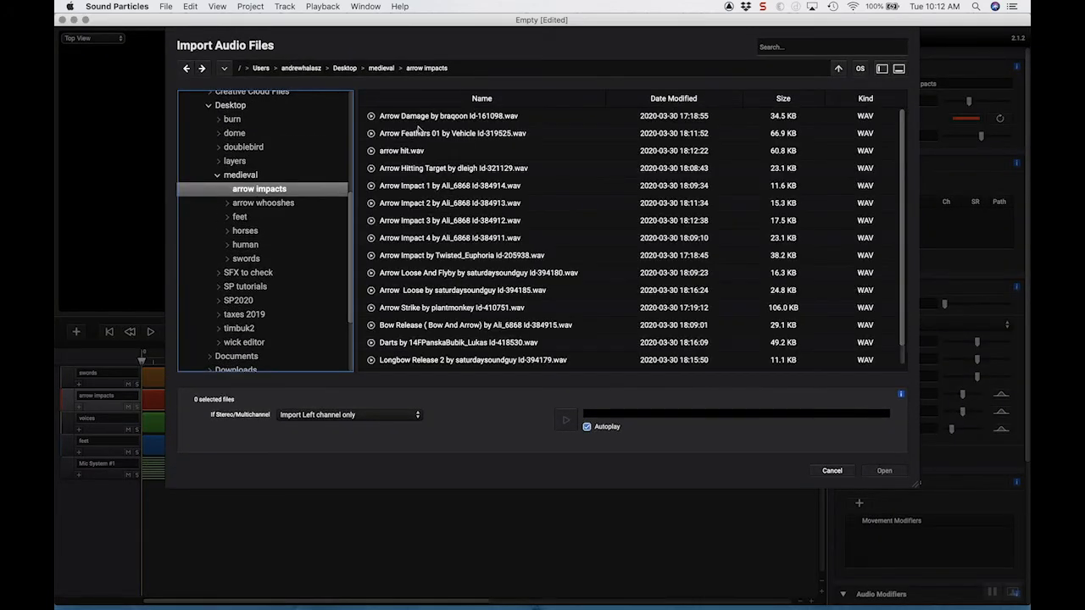
click(429, 116)
scroll(419, 289, down, 3)
shift+click(500, 362)
click(884, 471)
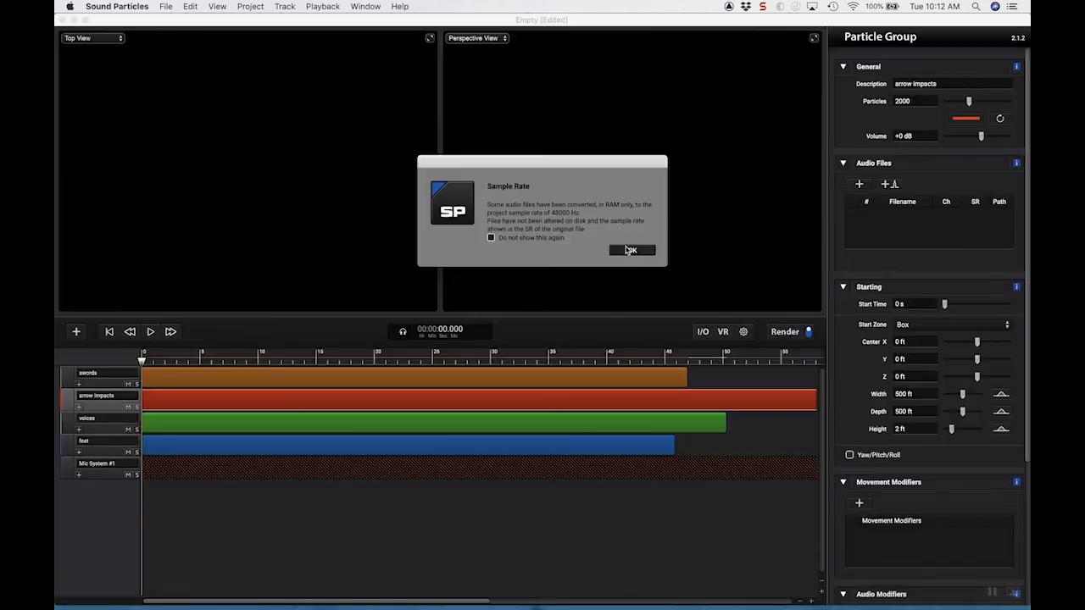
click(631, 250)
Move the arrow impacts track above the swords track and scrub the timeline to preview its particles.
right_click(97, 406)
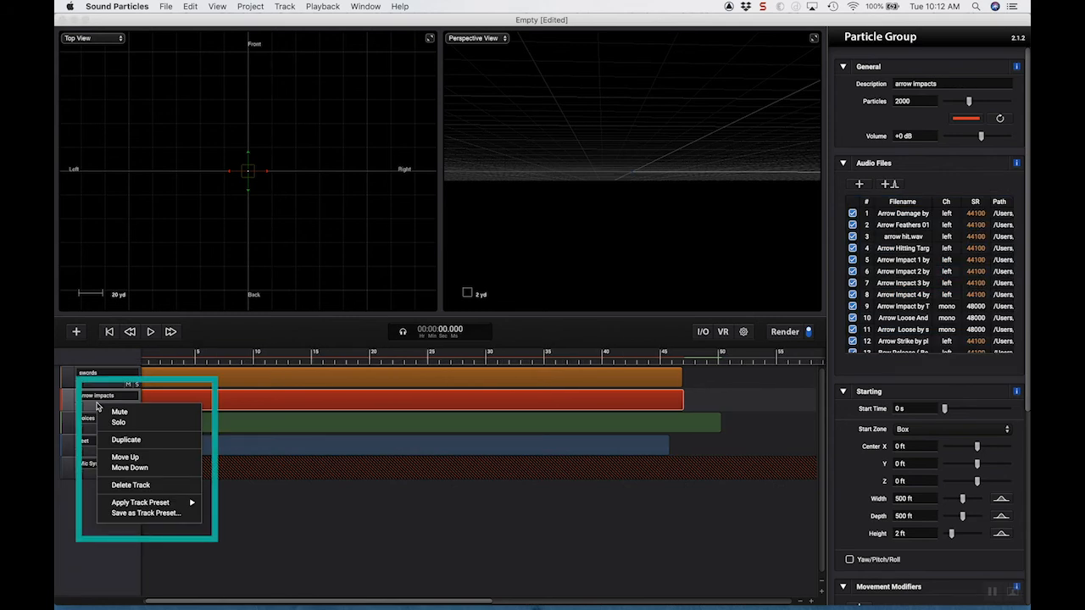
click(126, 458)
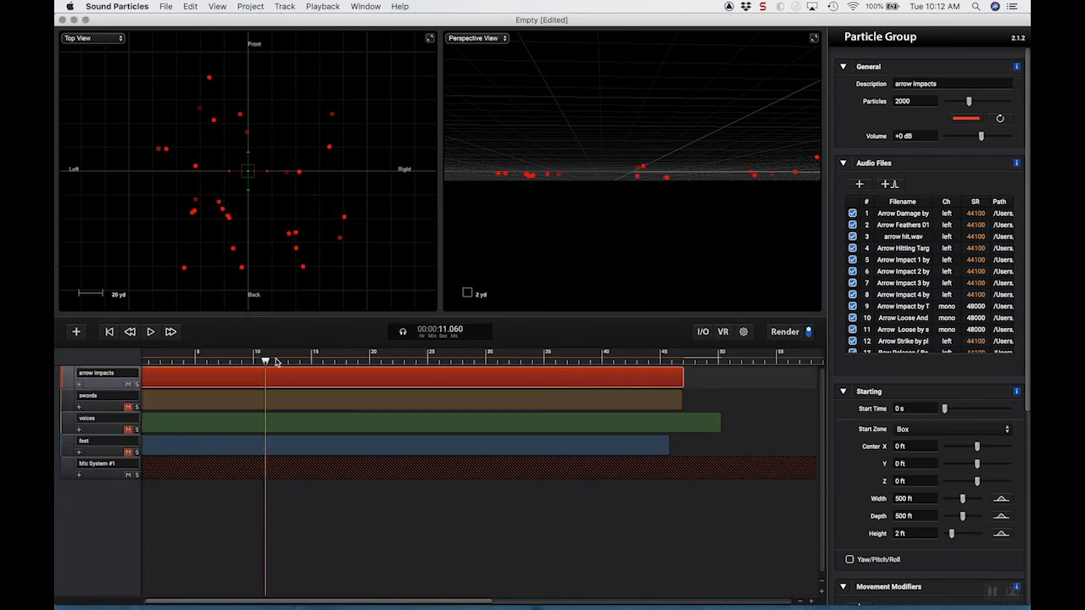
drag(276, 361, 342, 356)
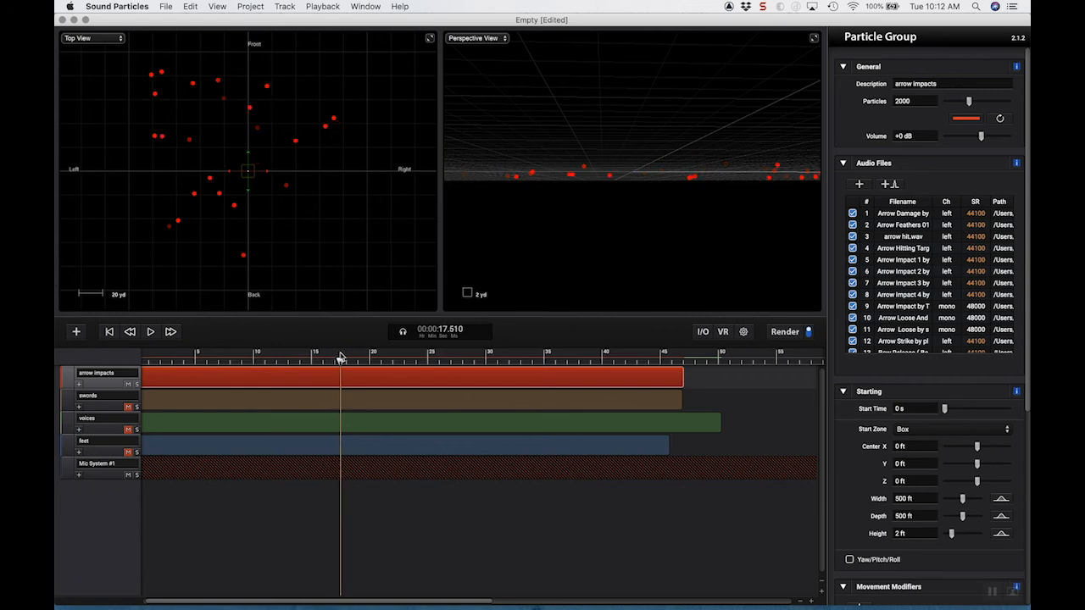
Set the arrow impacts group to 200 particles and the voices start zone's Z center to -2 ft.
double_click(902, 101)
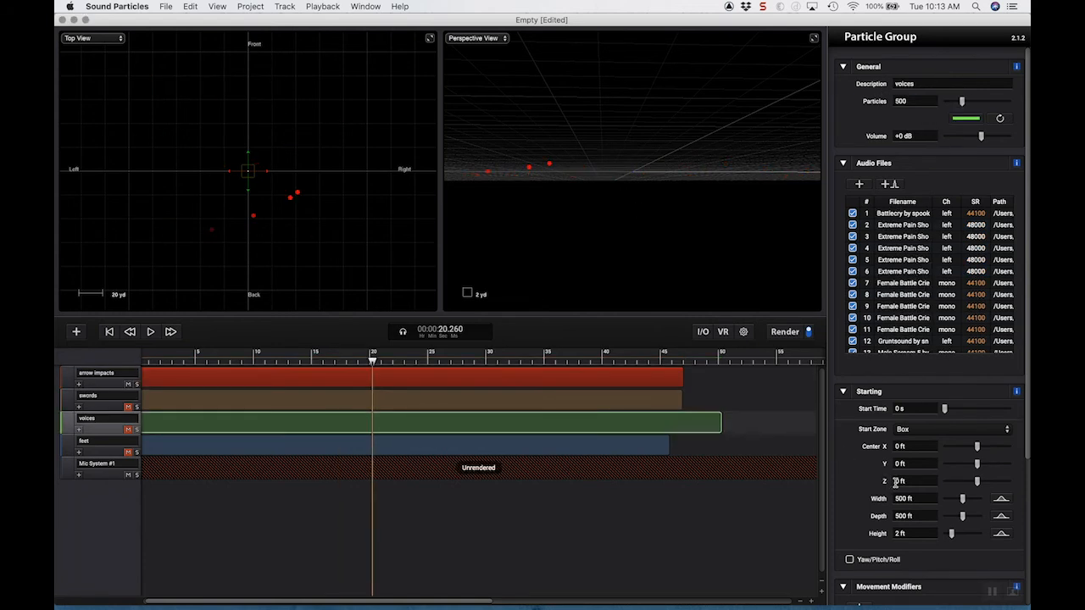
double_click(900, 482)
key(Return)
Play the mix of arrow impacts, swords, voices and feet from the start, and stop playback.
click(271, 364)
click(151, 332)
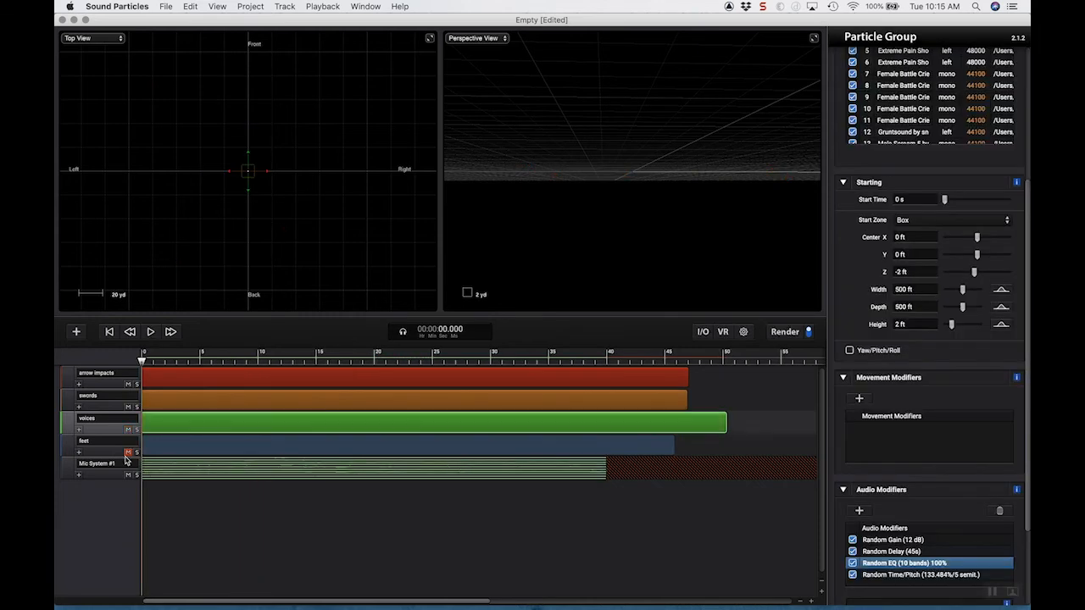
click(150, 331)
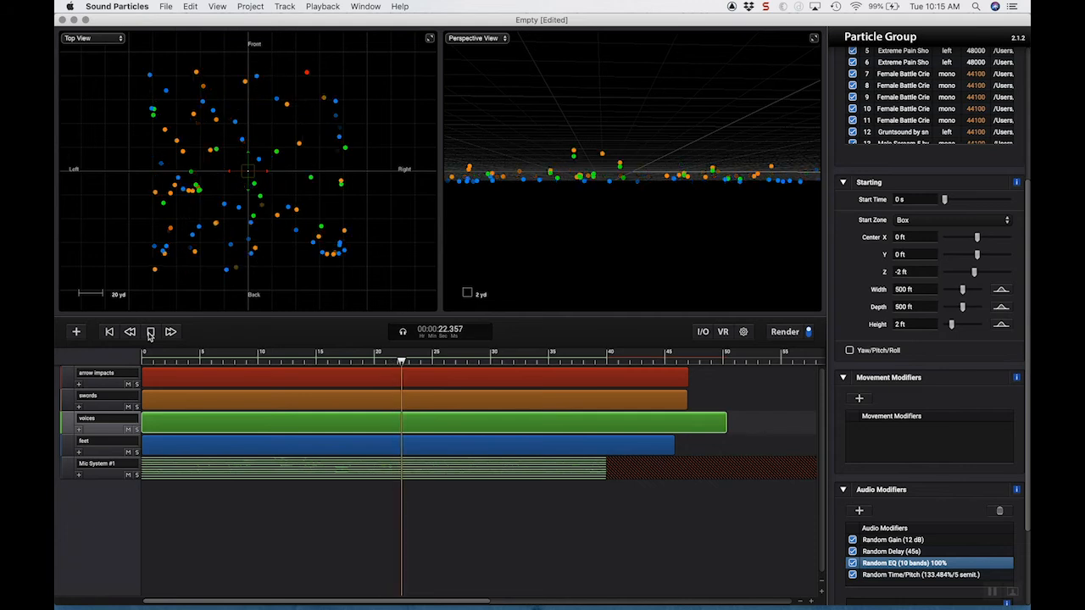
click(150, 333)
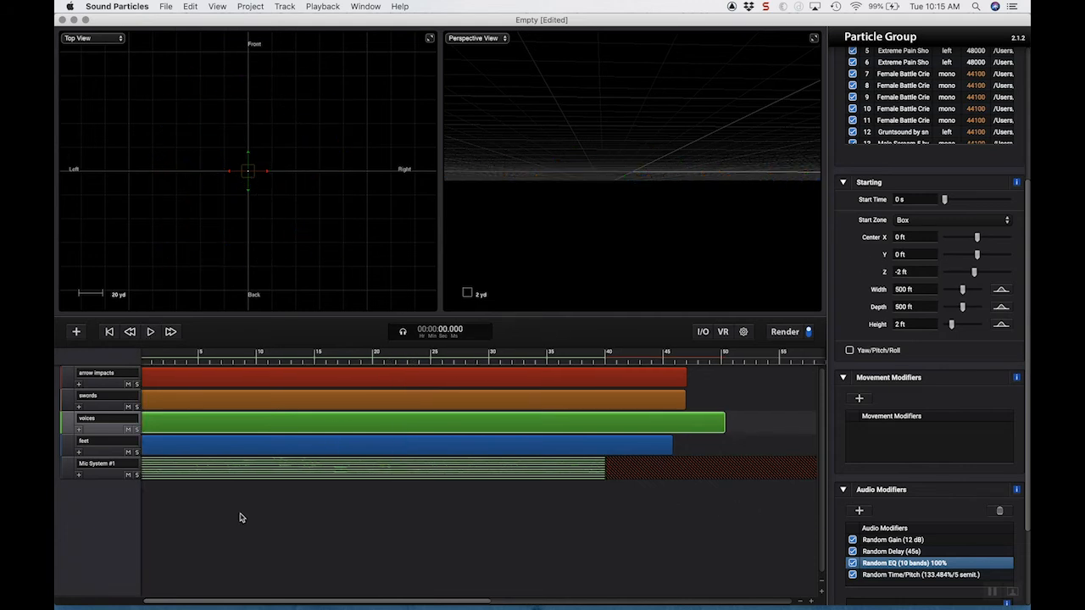
Duplicate the swords particle group and rename the copy as arrow whooshes.
click(101, 388)
click(103, 403)
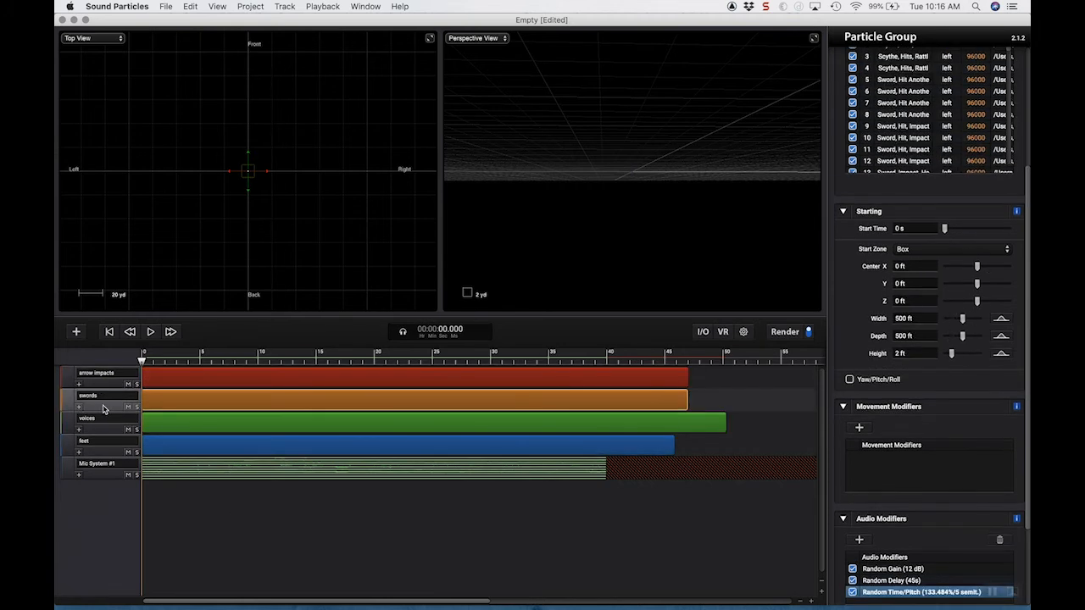
right_click(104, 408)
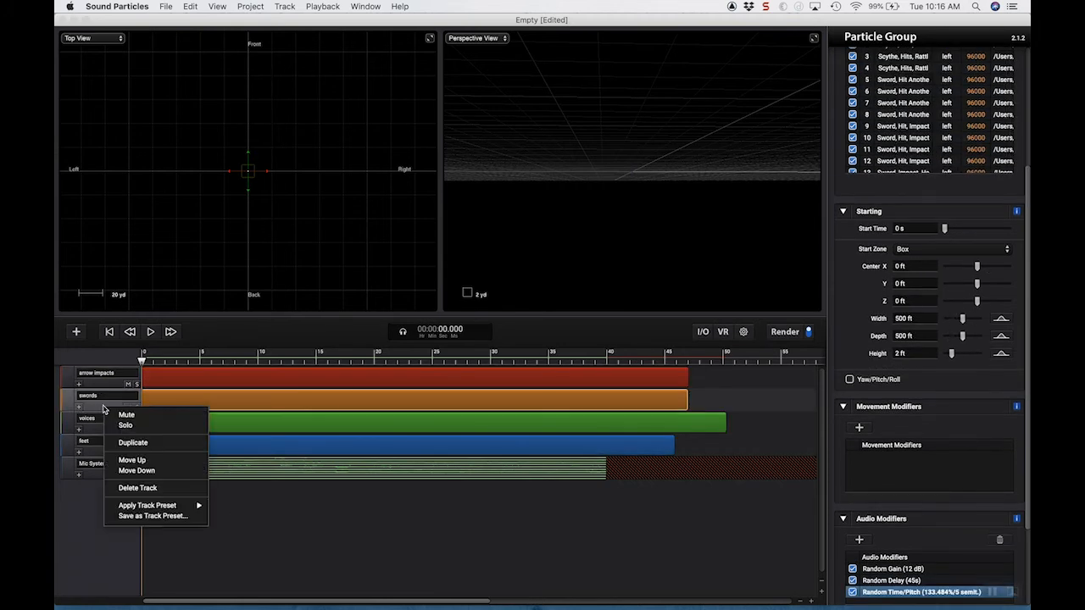
click(126, 448)
triple_click(940, 86)
text(arrow)
text( who)
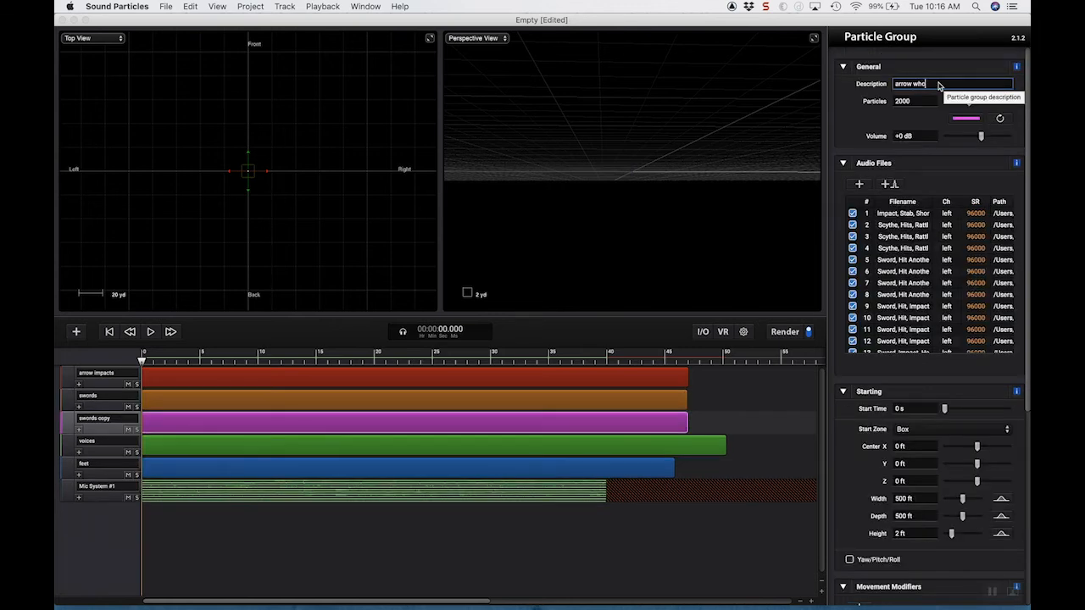
text(oshes)
key(Tab)
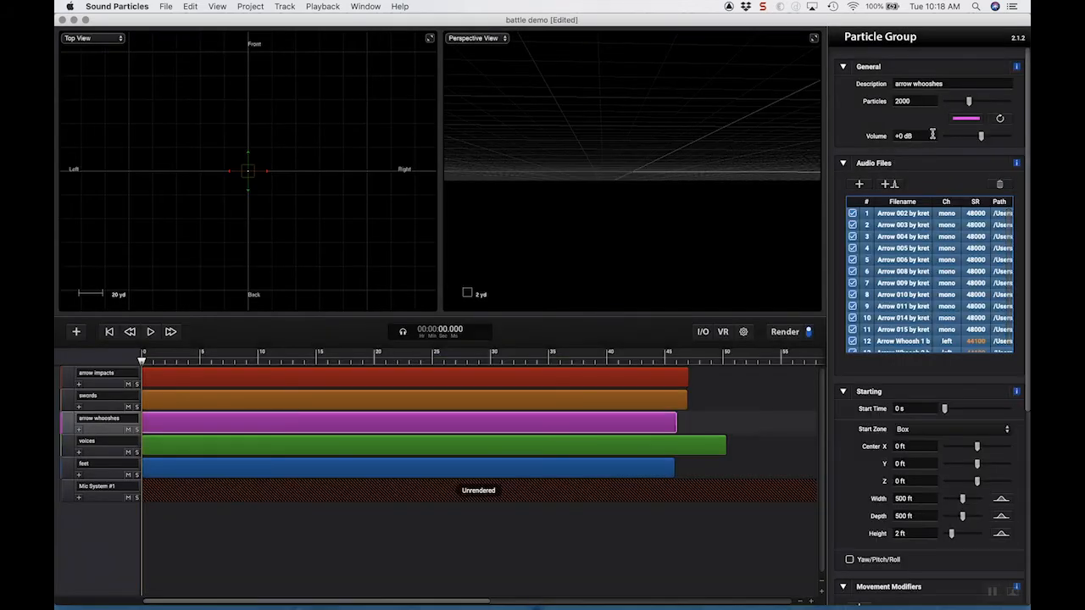
Raise the arrow whooshes start zone to a Z center of 10 ft and play the whooshes from the start.
click(371, 359)
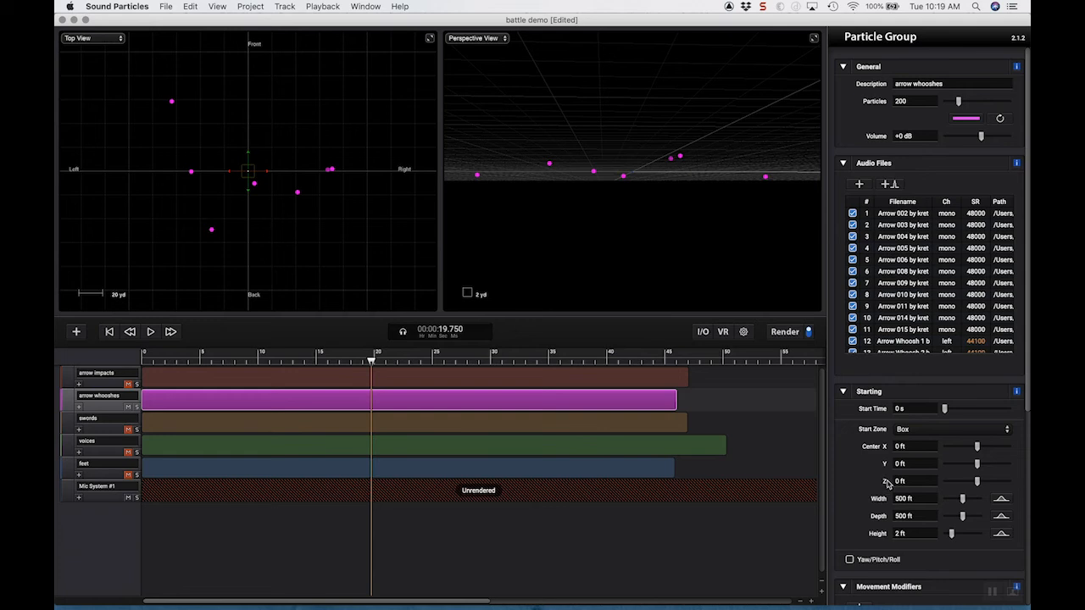
drag(888, 484, 936, 490)
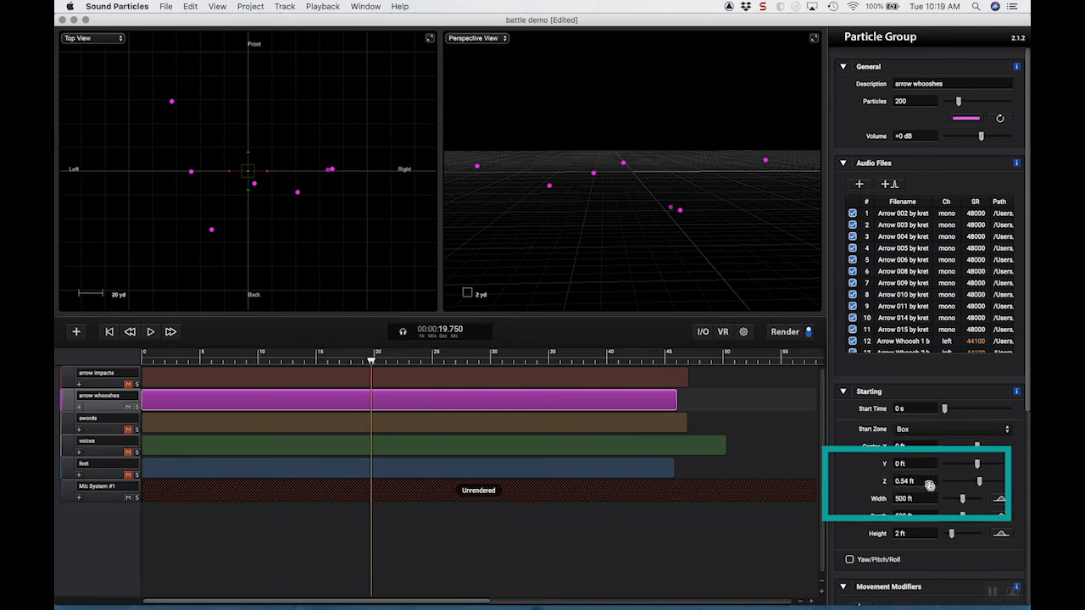
drag(925, 457, 604, 190)
scroll(642, 224, up, 5)
scroll(641, 225, down, 7)
scroll(641, 224, up, 3)
scroll(641, 224, down, 3)
scroll(641, 225, up, 3)
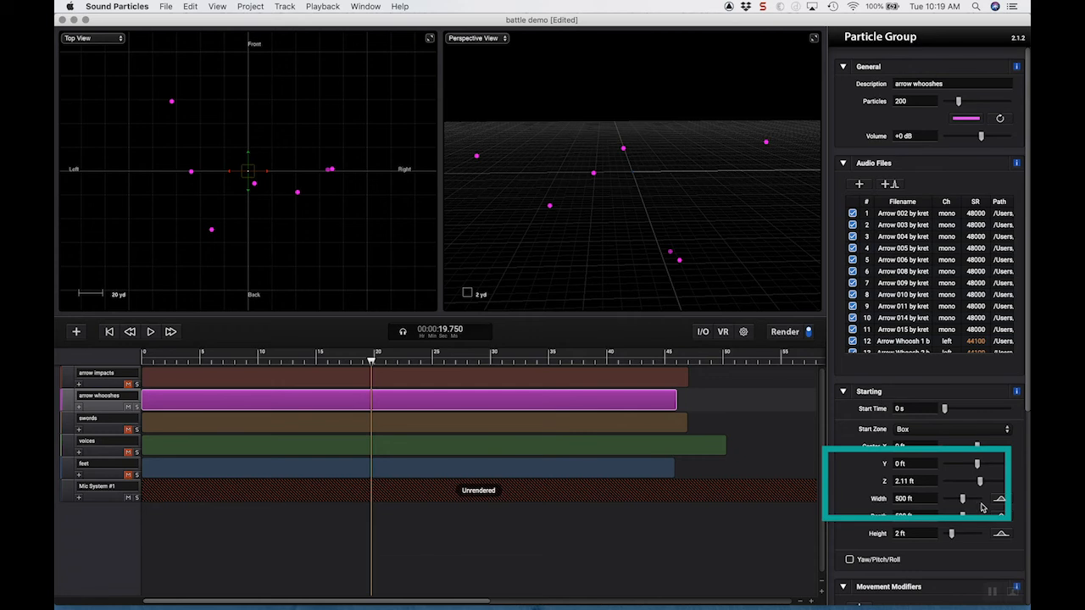
click(892, 484)
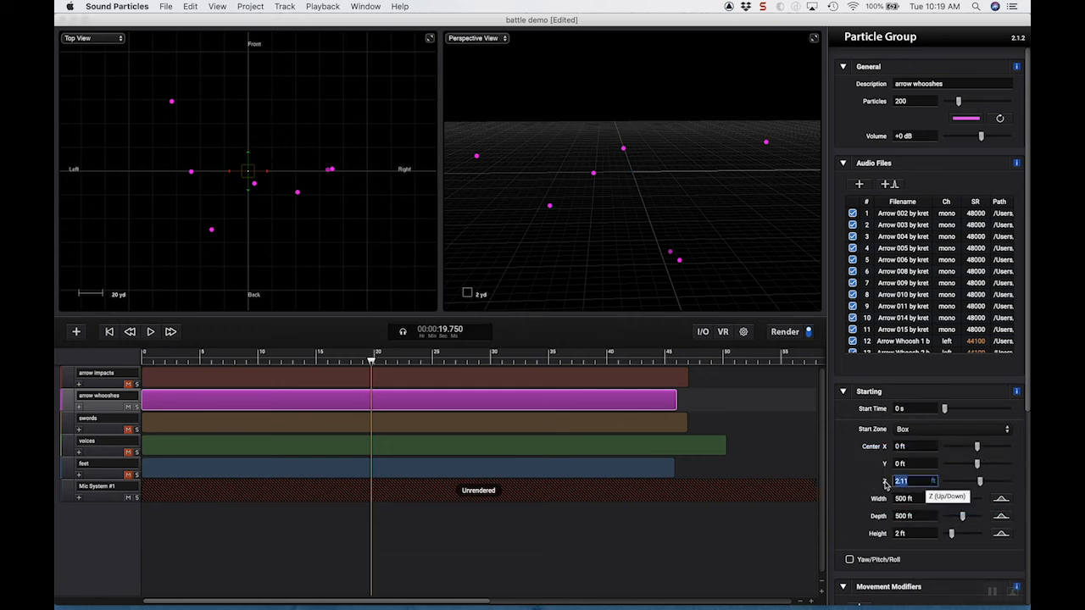
text(10)
click(151, 331)
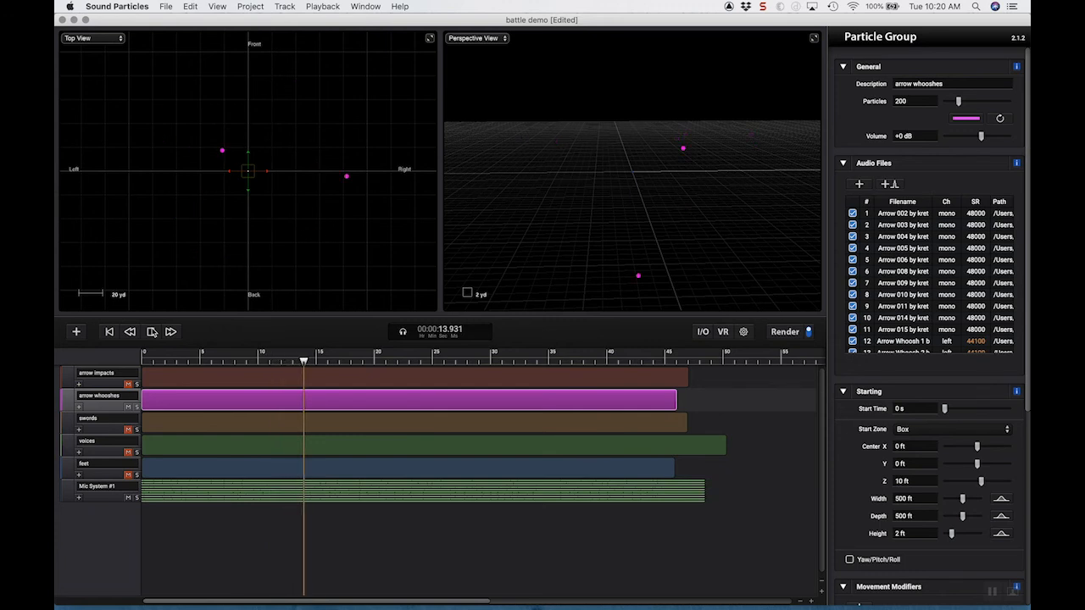
click(152, 331)
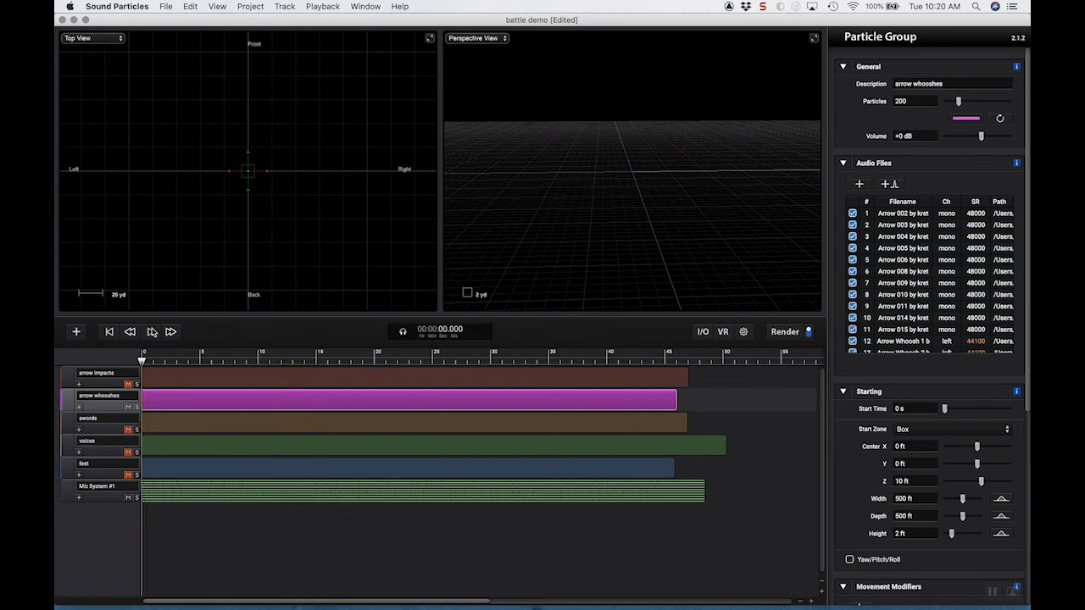
Unmute the silenced tracks and play the full mix, canceling the remaining render.
click(128, 385)
alt+click(128, 430)
click(150, 332)
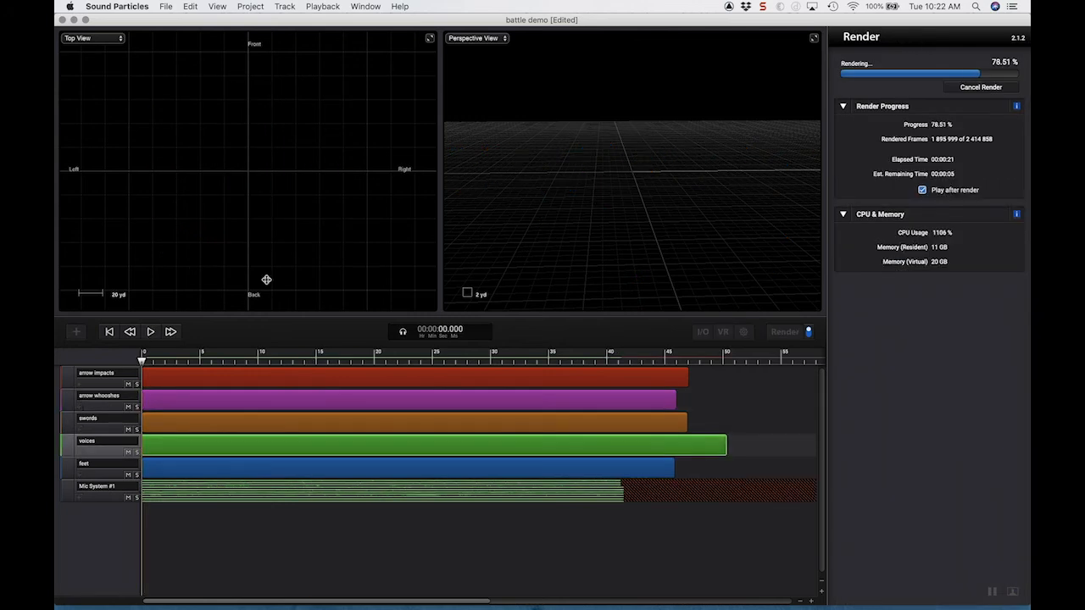
click(981, 88)
Duplicate the swords particle group, rename the copy as horses and set it to 100 particles.
click(99, 424)
right_click(99, 429)
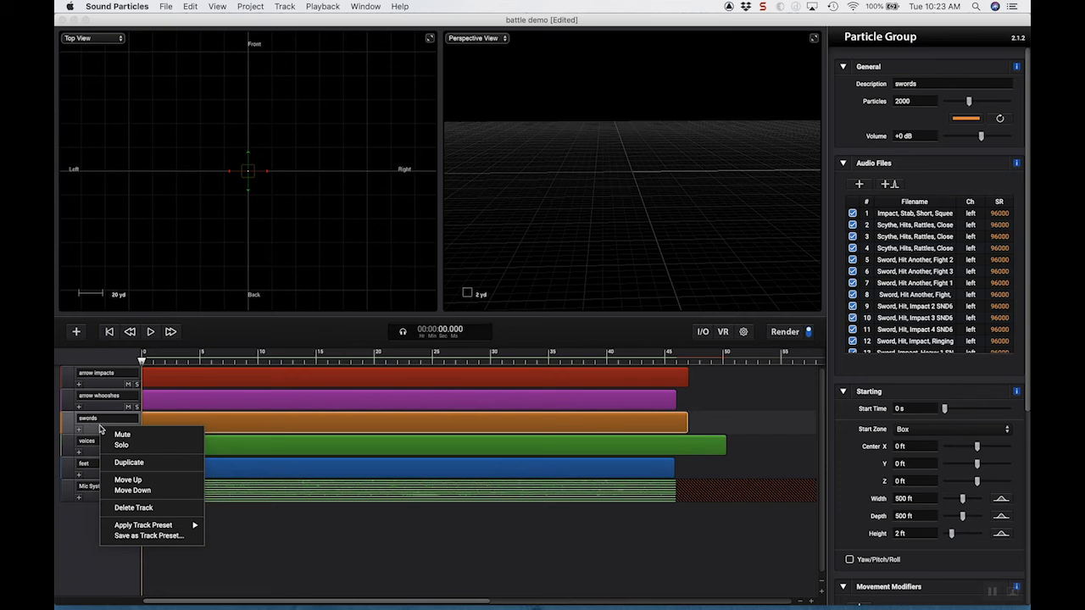
click(116, 463)
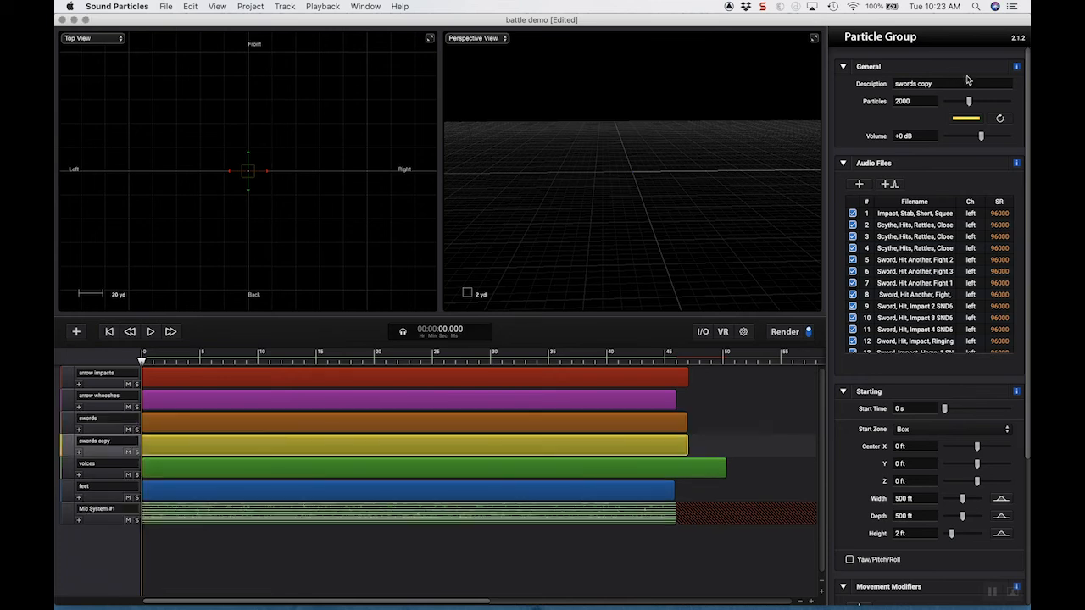
click(934, 83)
text(horses)
key(Return)
text(1)
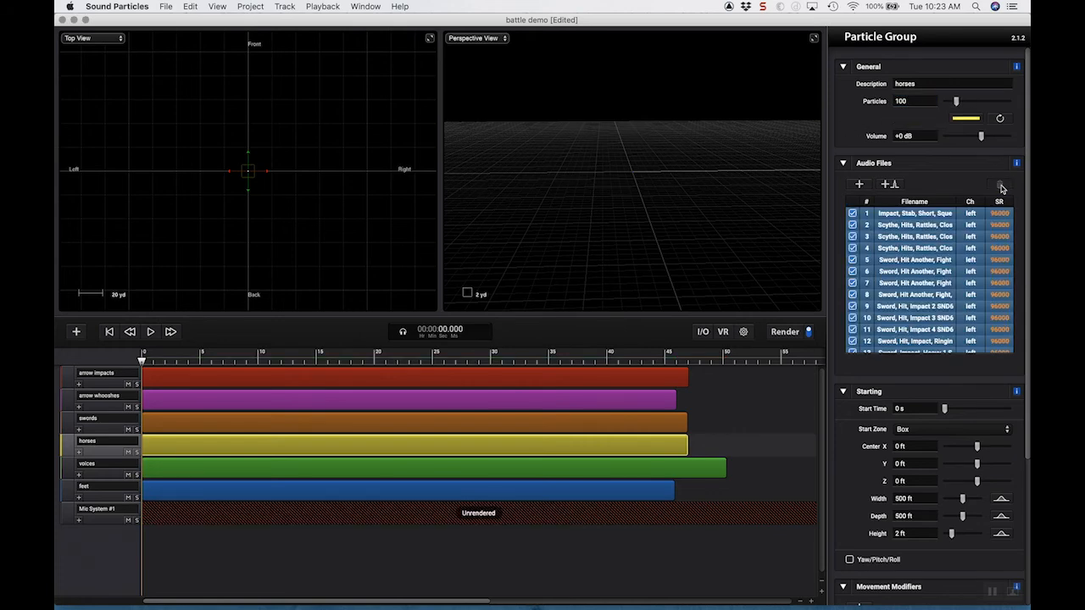
Replace the horses group's audio files with all files from the medieval horses folder, importing the left channel only.
click(1001, 186)
click(858, 184)
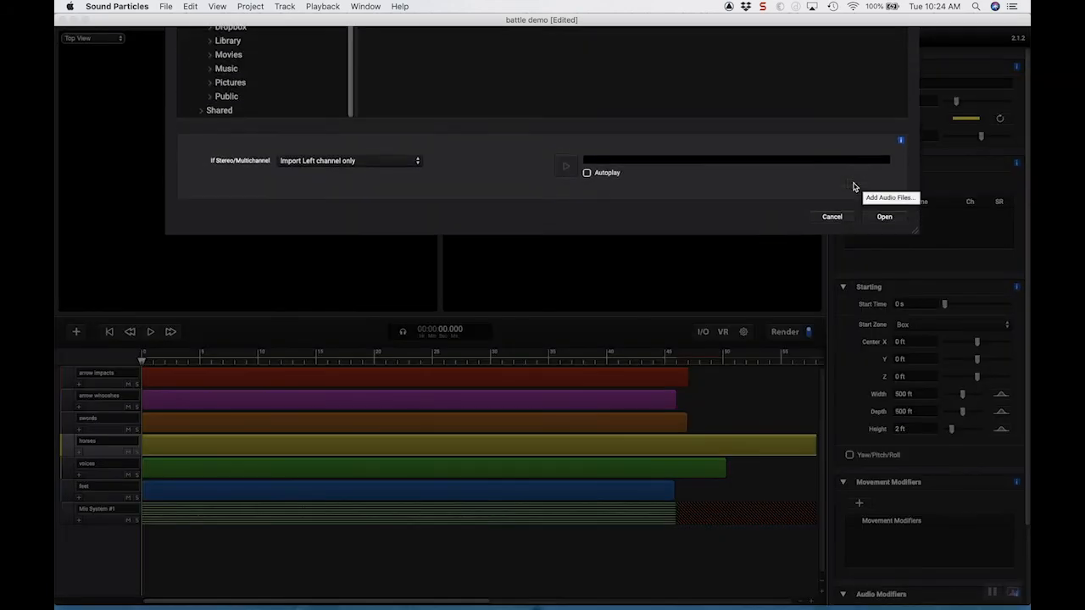
shift+click(431, 342)
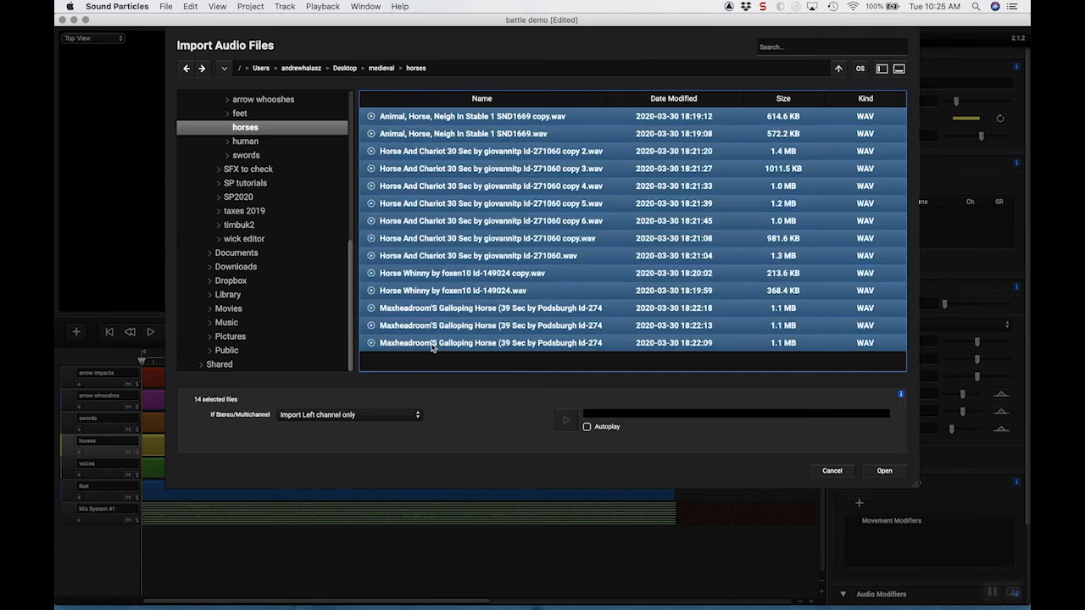
click(884, 472)
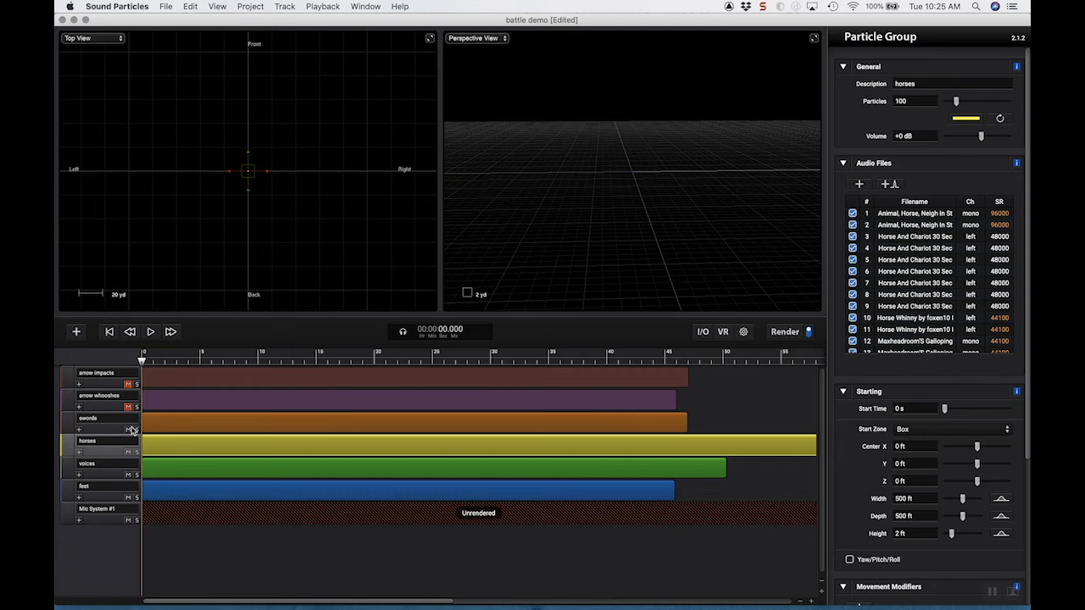
Mute the swords, voices and feet tracks and scrub the timeline to preview the horses particles alone.
click(128, 430)
click(128, 474)
click(128, 497)
drag(210, 363, 330, 360)
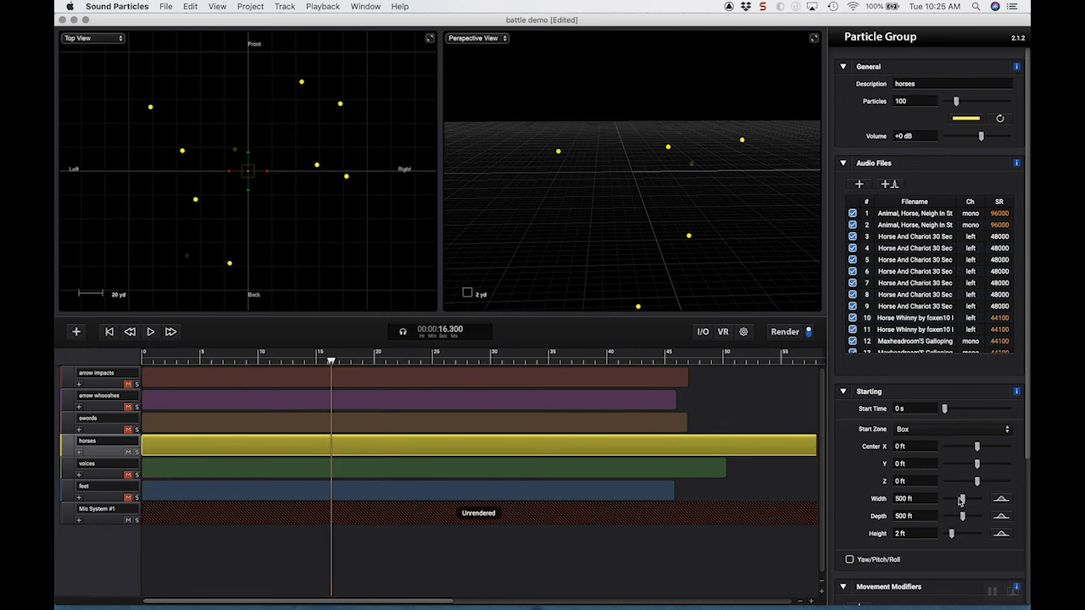
Add a rotation velocity movement modifier to the horses group and preview the motion by scrubbing and playing the timeline.
scroll(866, 483, down, 5)
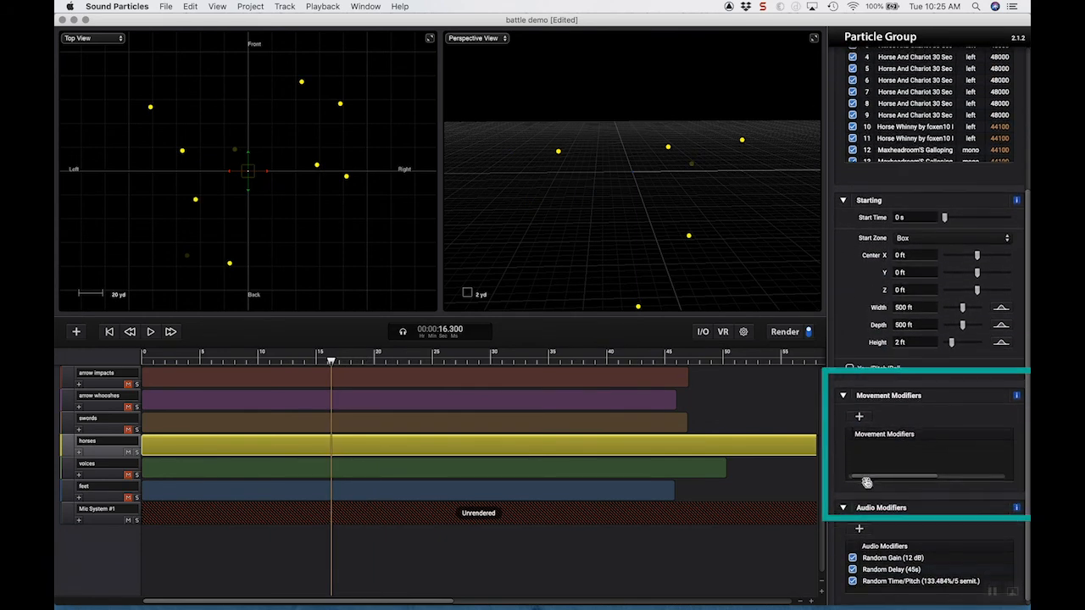
click(859, 410)
mouse_move(863, 426)
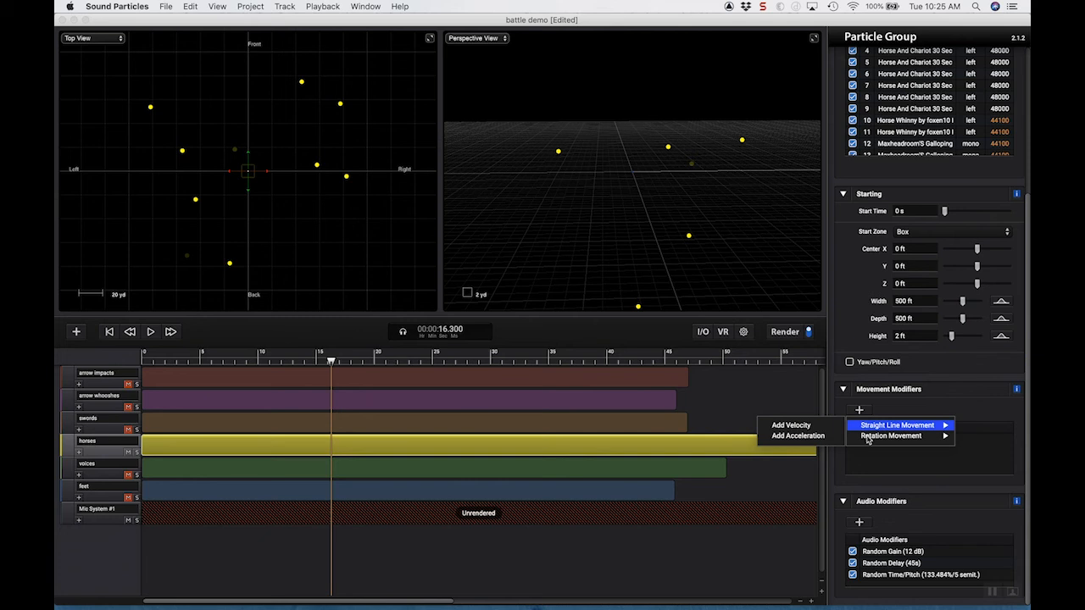
click(791, 436)
drag(331, 361, 420, 367)
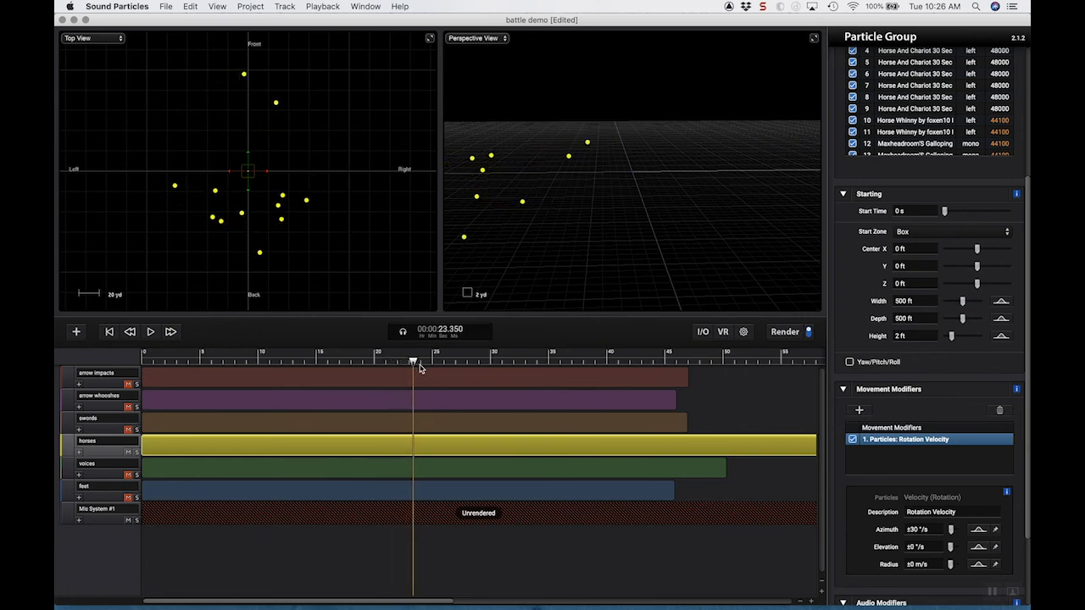
click(151, 331)
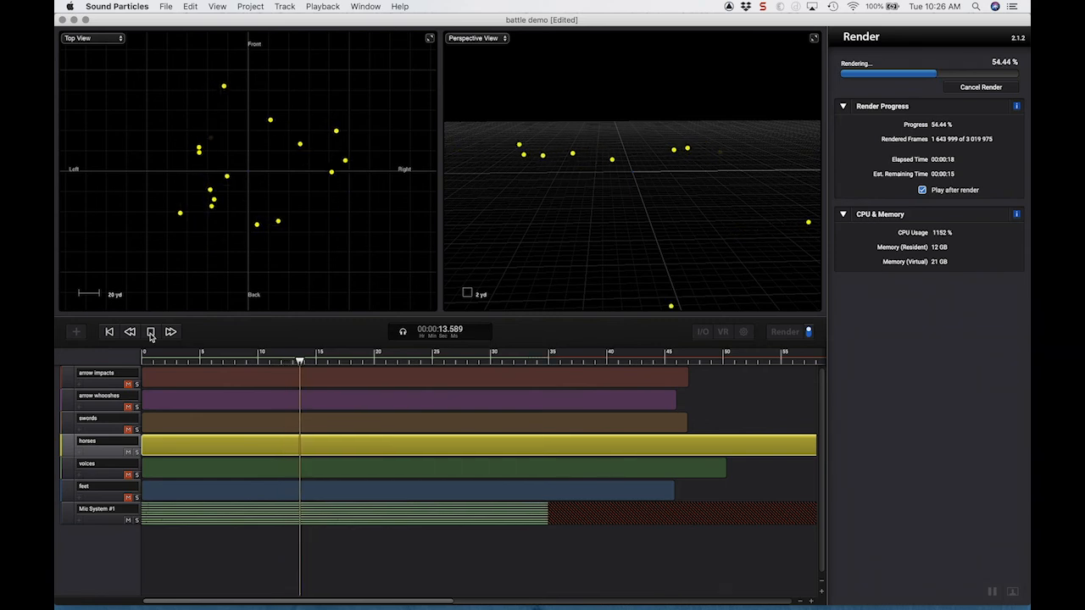
click(151, 333)
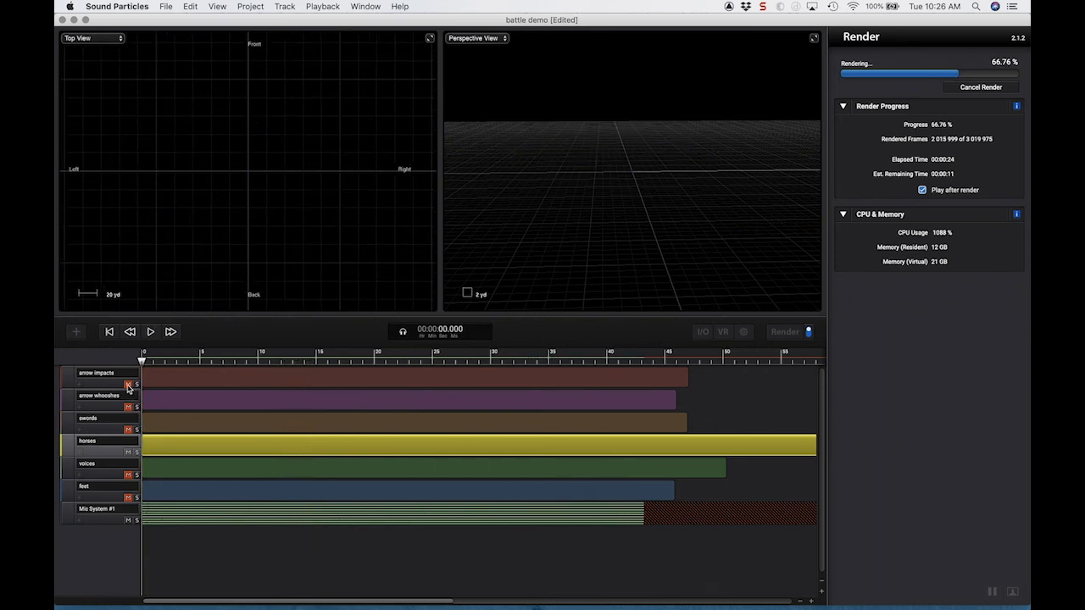
Unmute the remaining tracks, including voices and feet, and play the full battle mix.
click(128, 476)
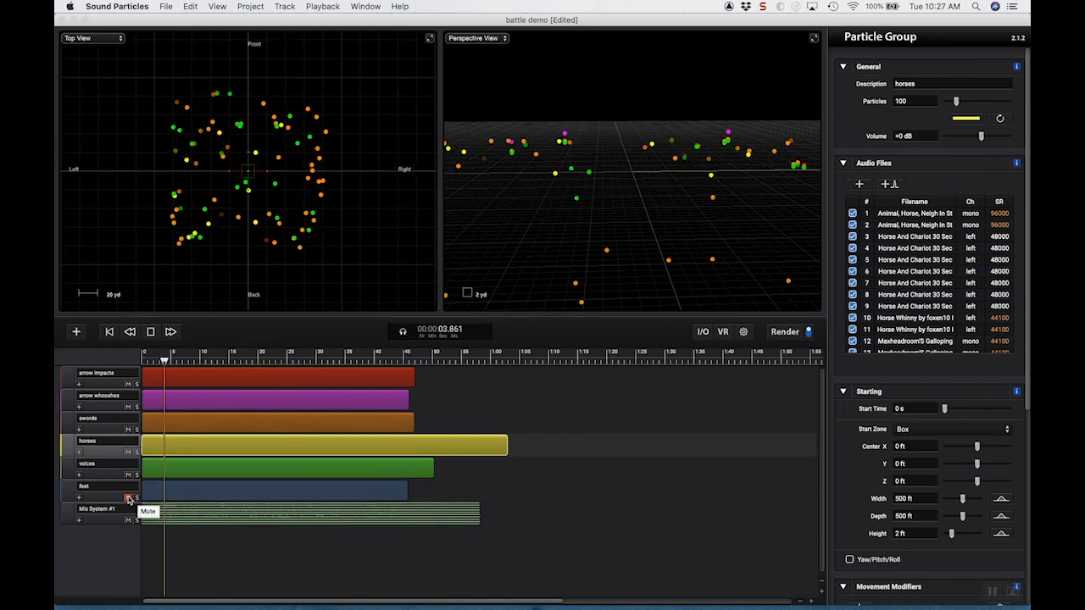
click(128, 498)
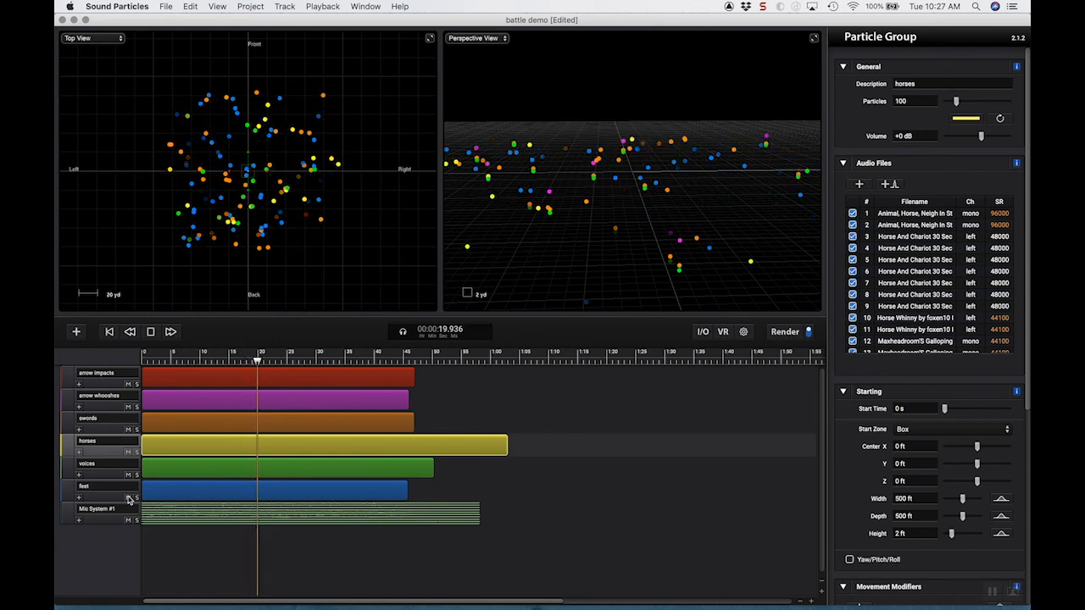
key(space)
click(101, 468)
key(space)
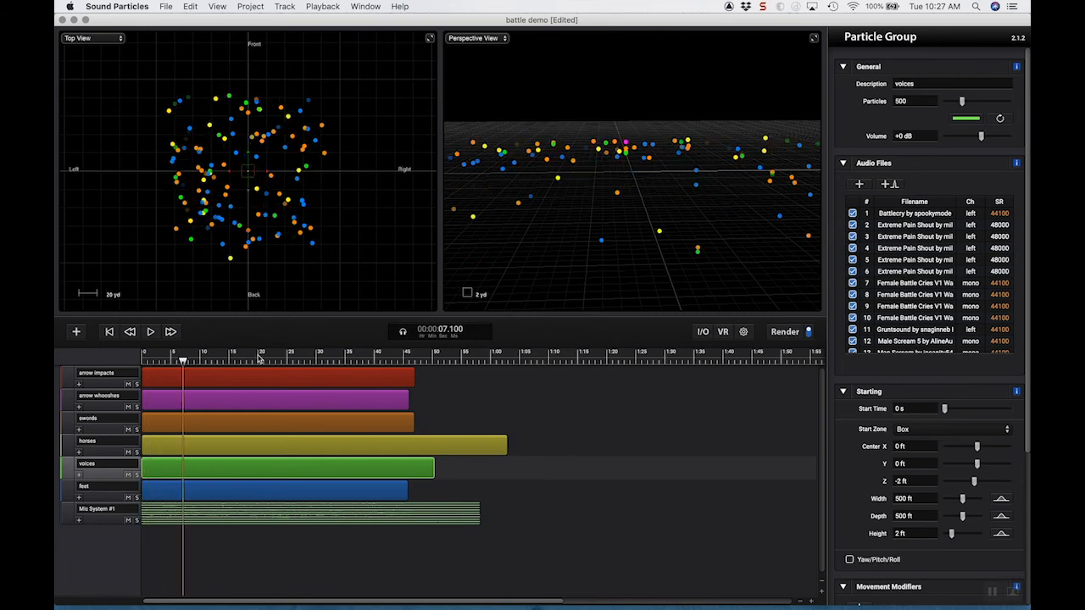
key(space)
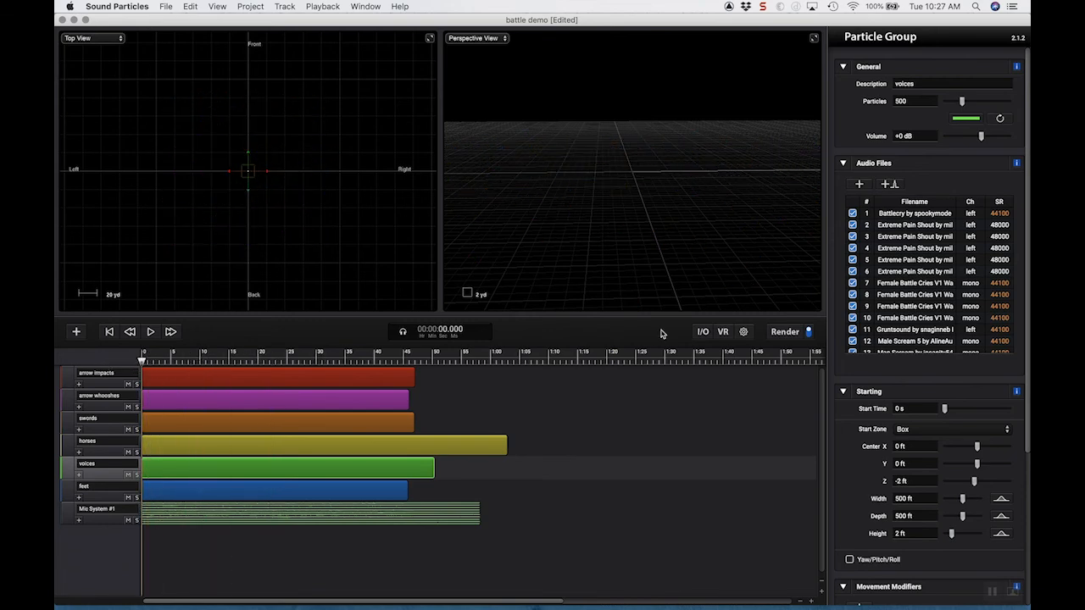
Lower the arrow impacts volume to -2.087 dB and recolor its particles purple, playing the mix from the start.
click(280, 377)
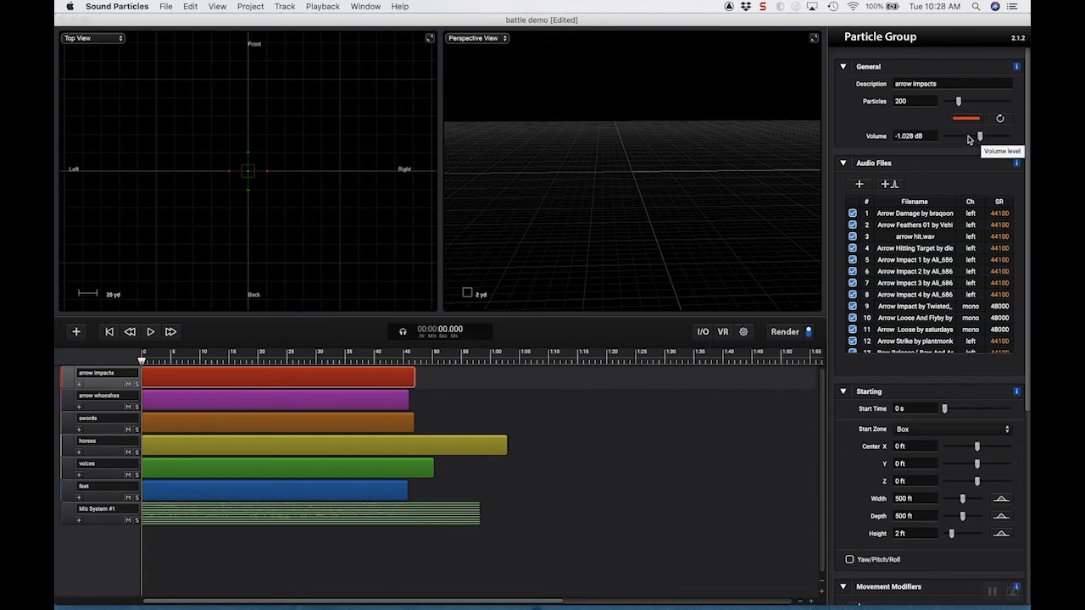
drag(977, 137, 977, 137)
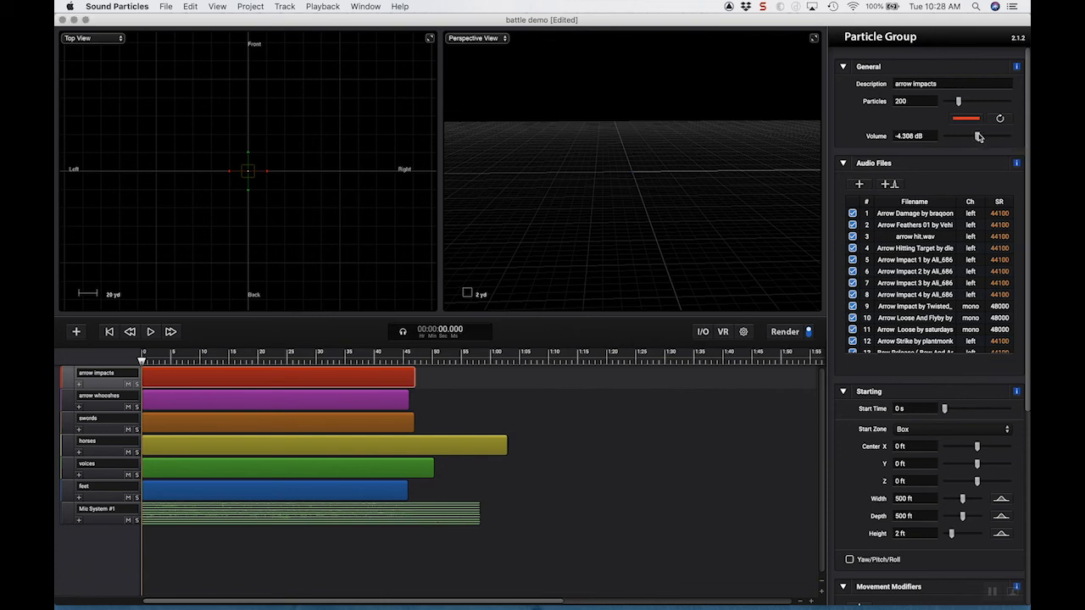
click(966, 119)
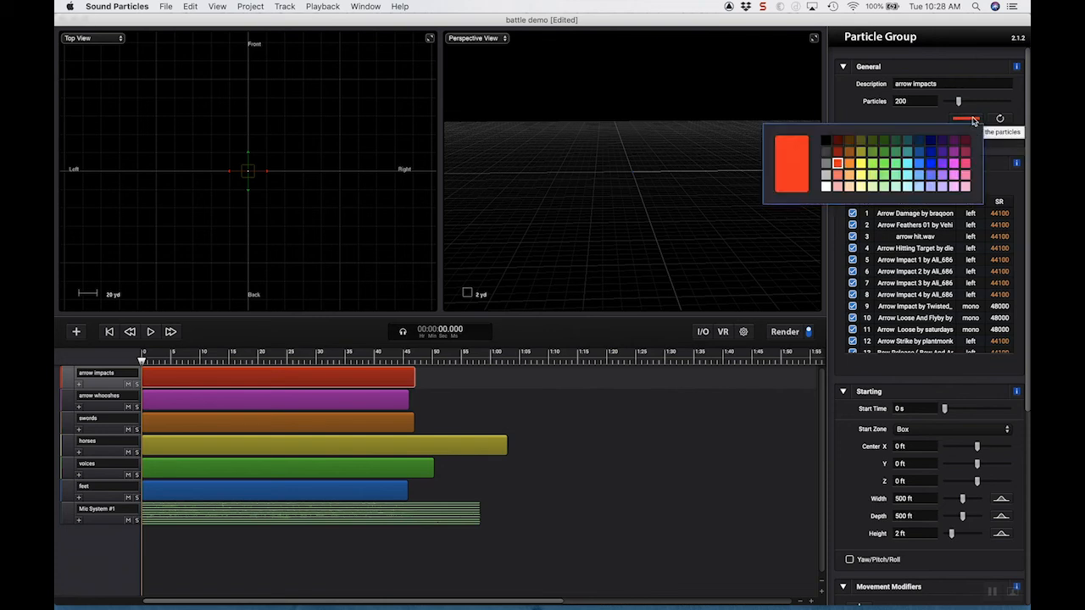
click(947, 165)
click(150, 331)
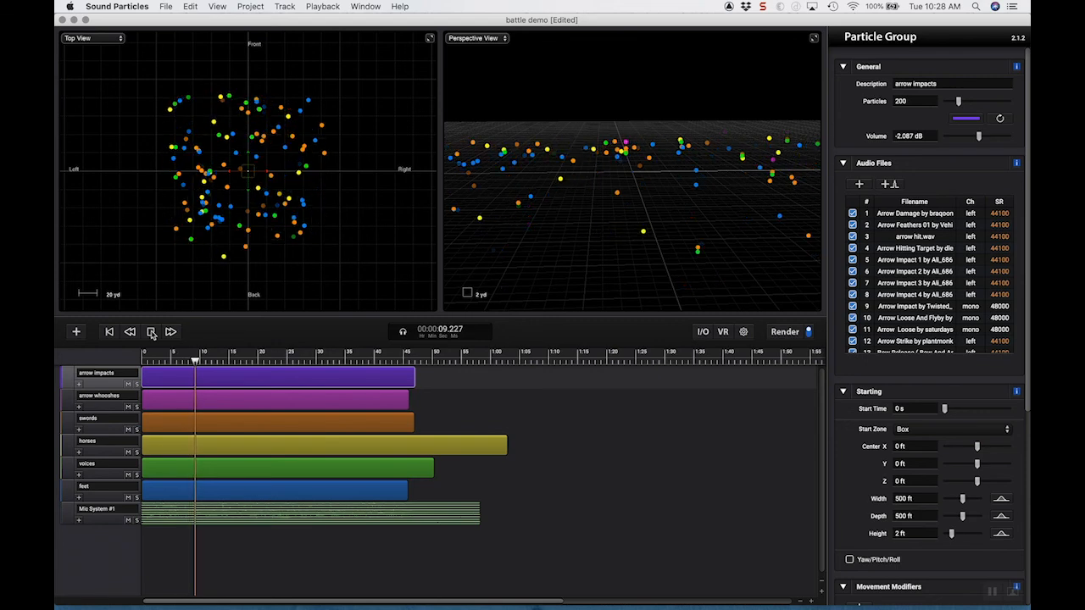
Render the battle mix, play it from the start and move the playhead to about 13.9 s.
click(152, 332)
click(783, 336)
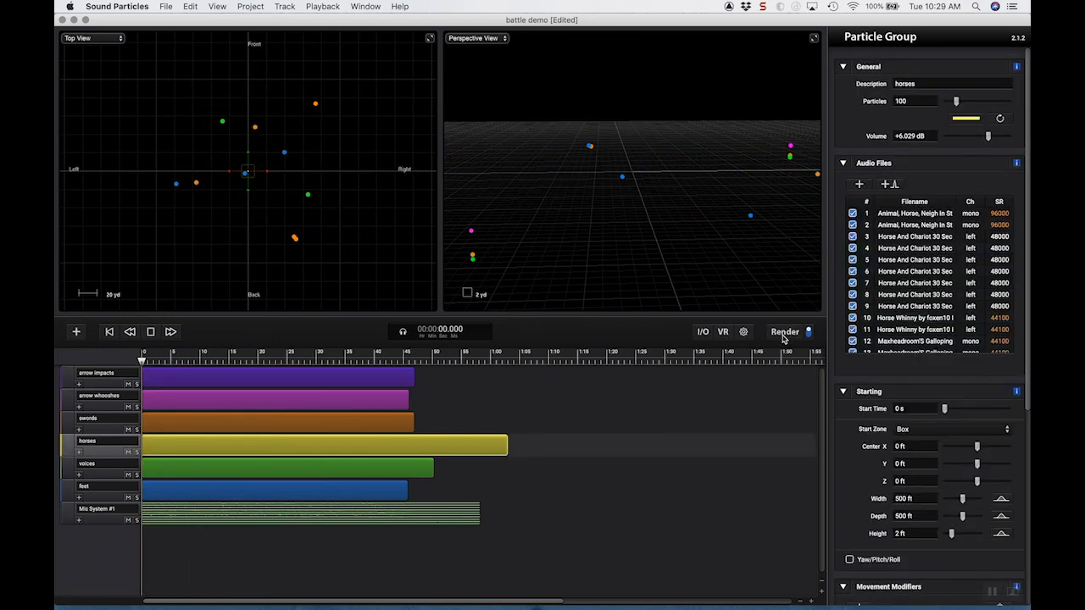
click(152, 332)
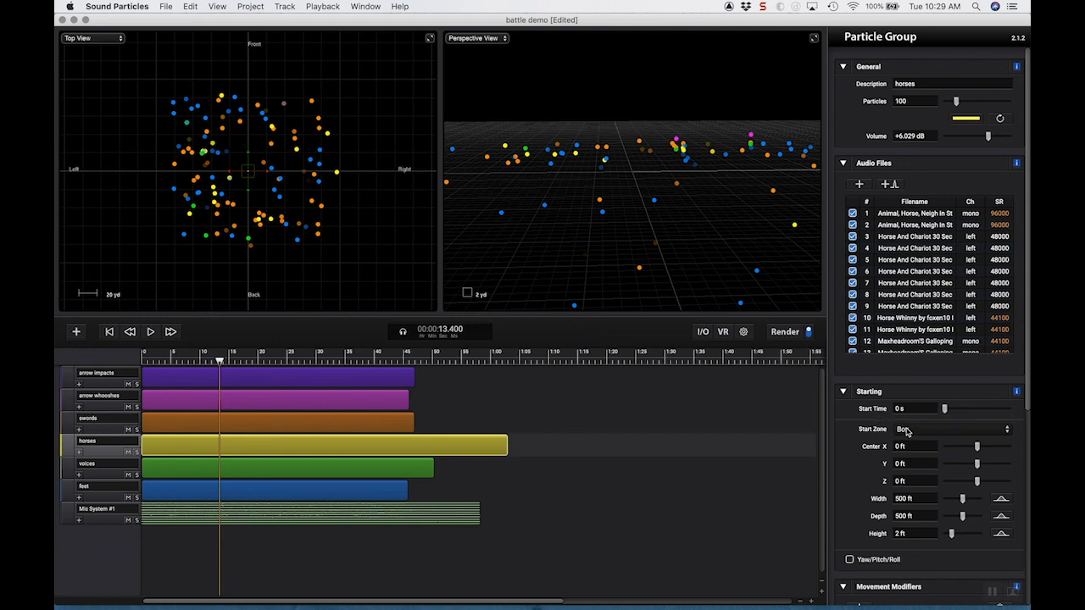
scroll(866, 463, down, 2)
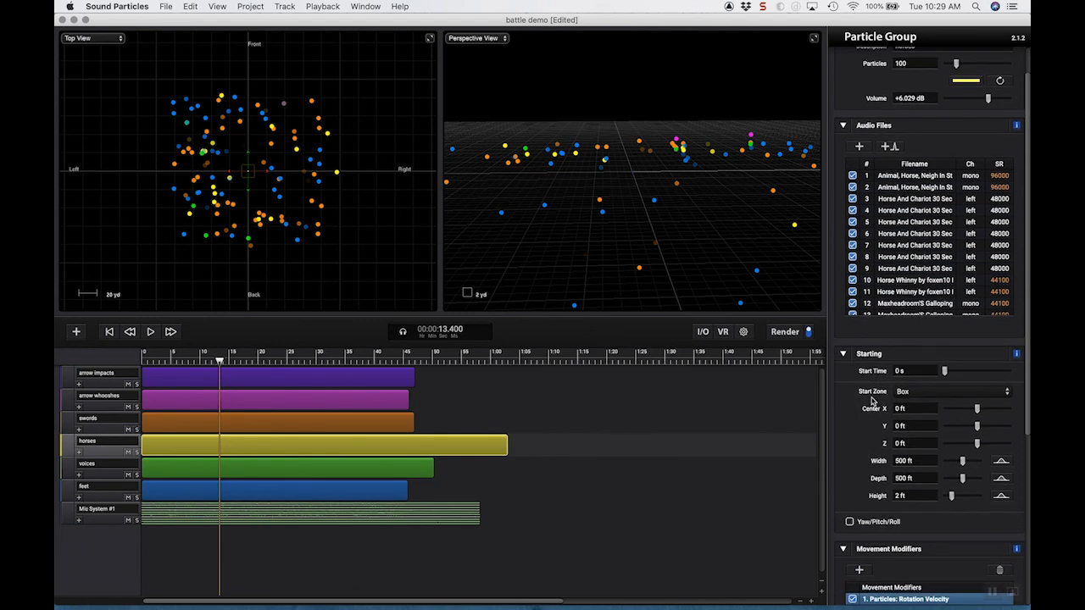
drag(220, 362, 233, 362)
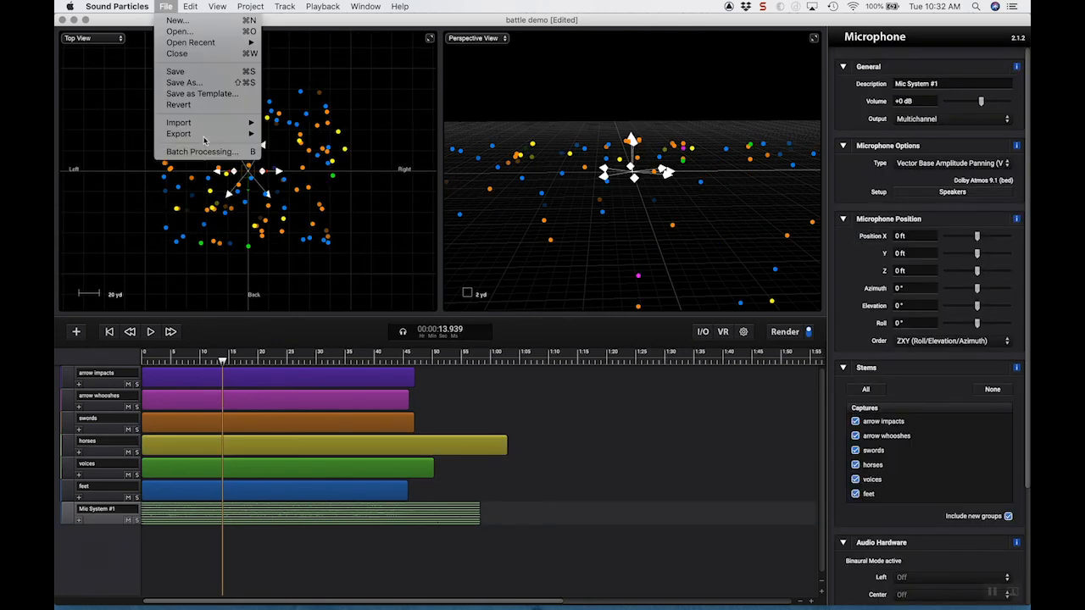
Export Mic System #1 as one interleaved 24-bit BWF (.WAV) file named battle demo in the medieval folder.
mouse_move(206, 135)
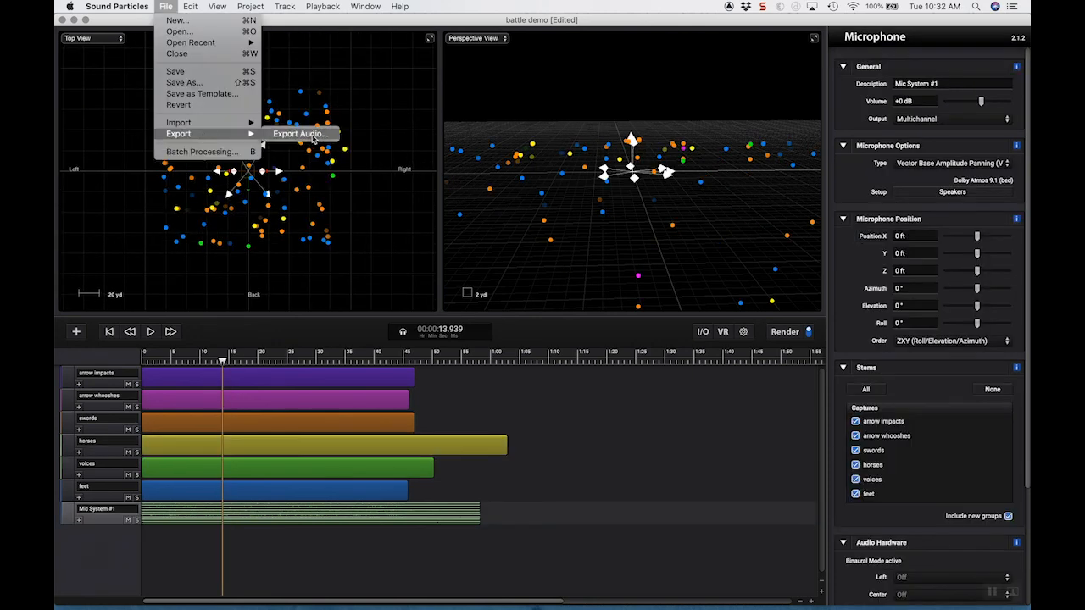
click(300, 133)
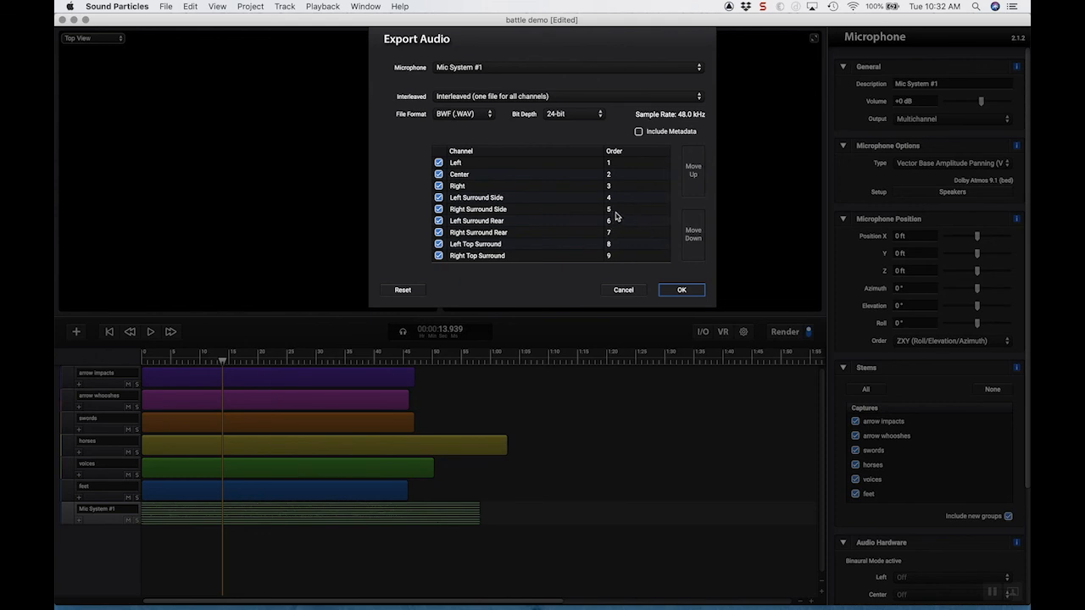
click(456, 100)
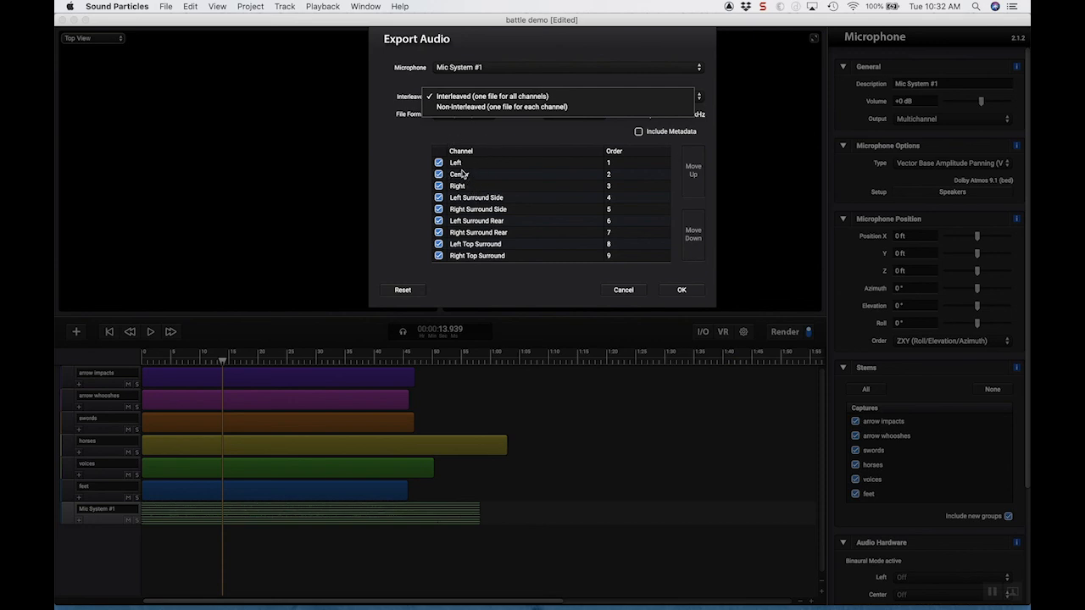
click(402, 141)
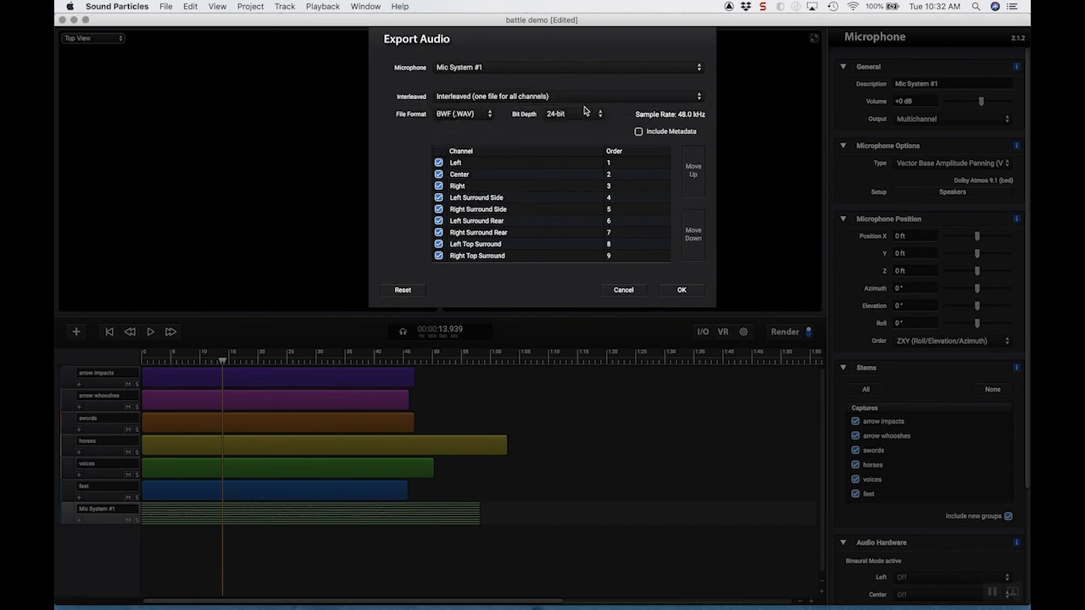
click(683, 290)
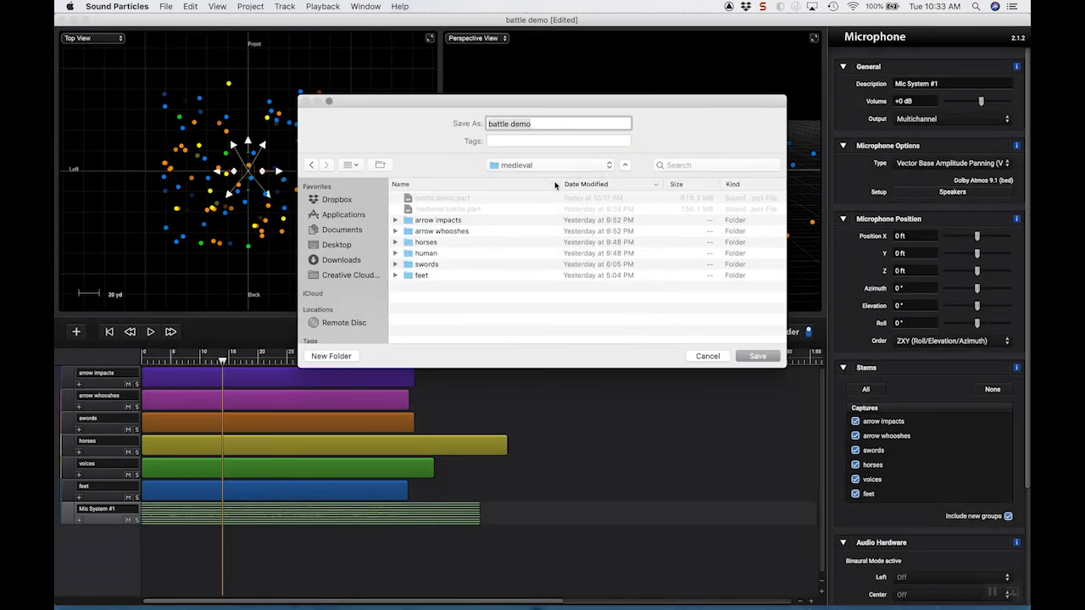
click(750, 356)
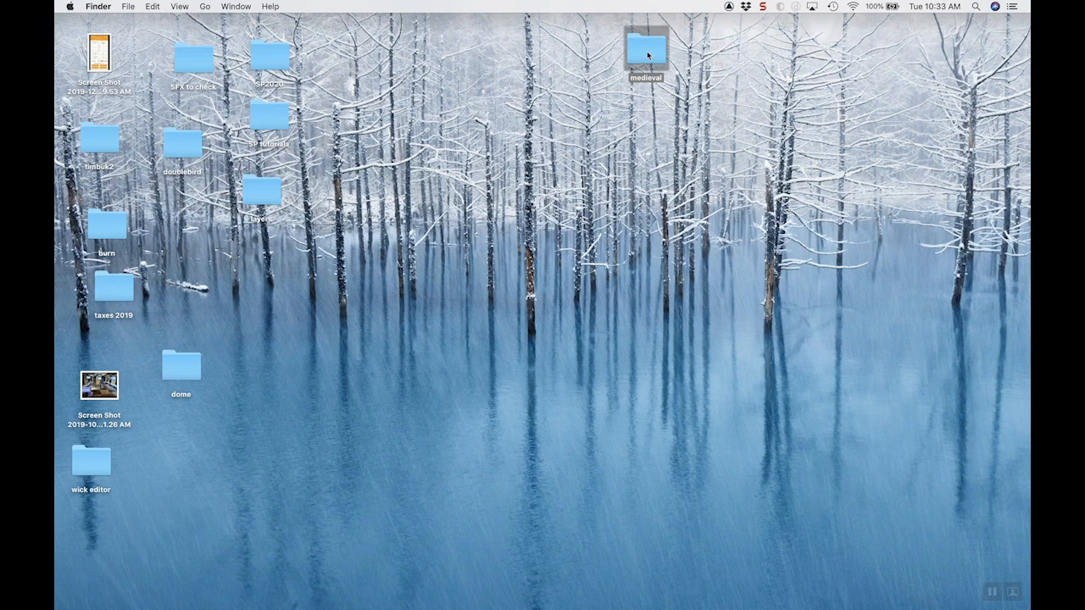
Open battle demo.wav from the medieval desktop folder in QuickTime Player, examine its format in the inspector, and close it.
double_click(648, 52)
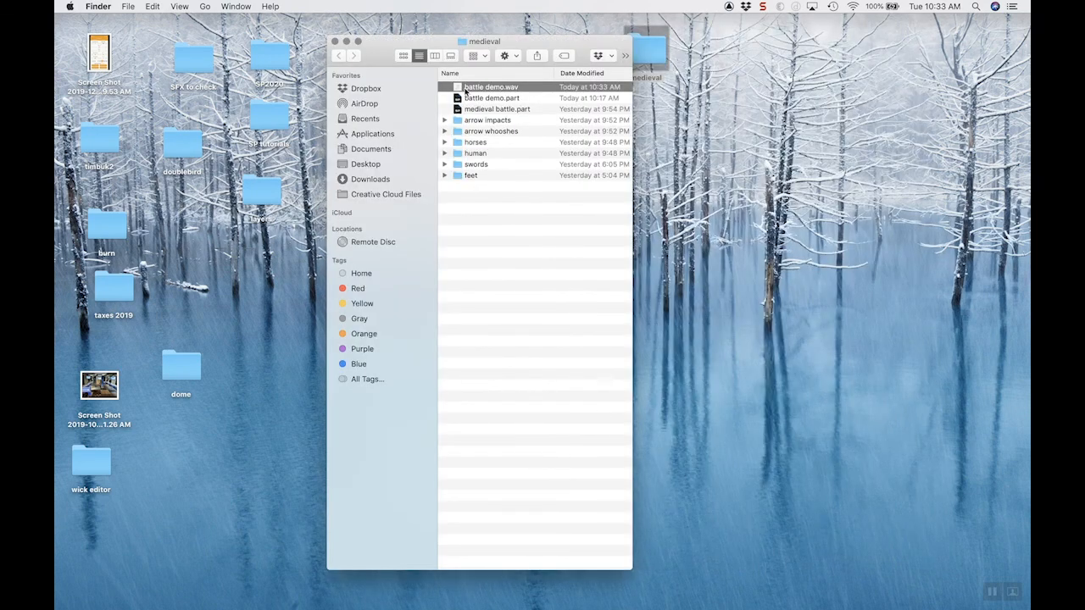
right_click(465, 91)
mouse_move(509, 105)
click(670, 153)
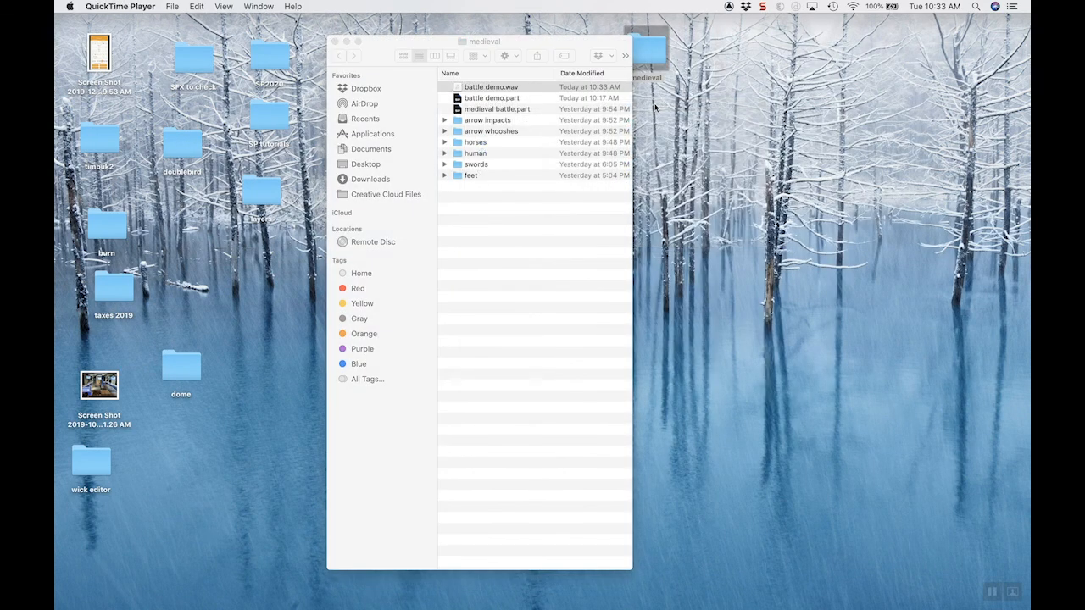
click(269, 6)
click(270, 49)
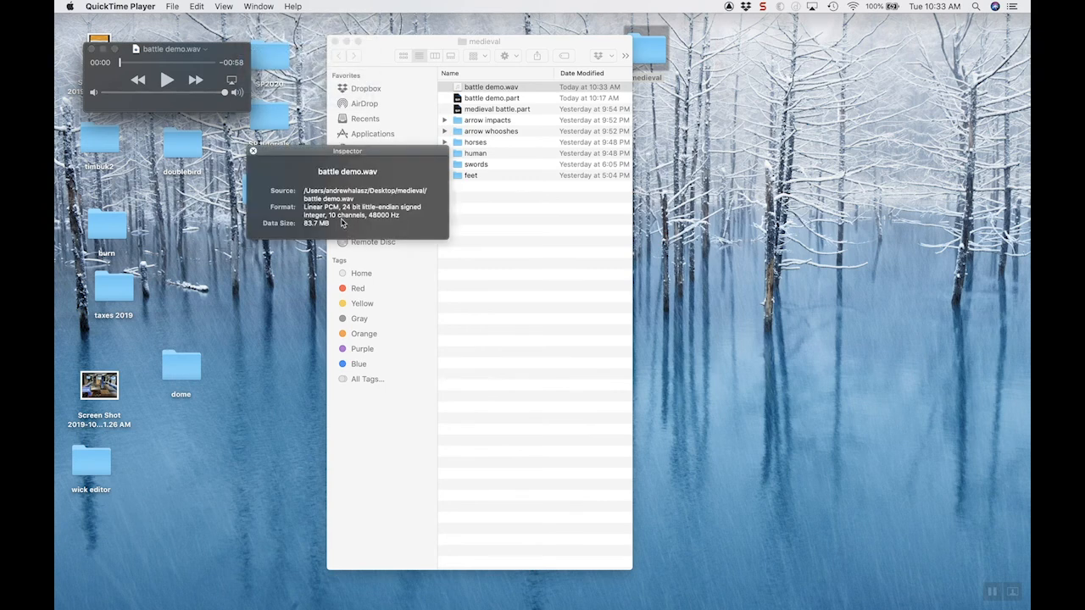
click(252, 152)
click(91, 50)
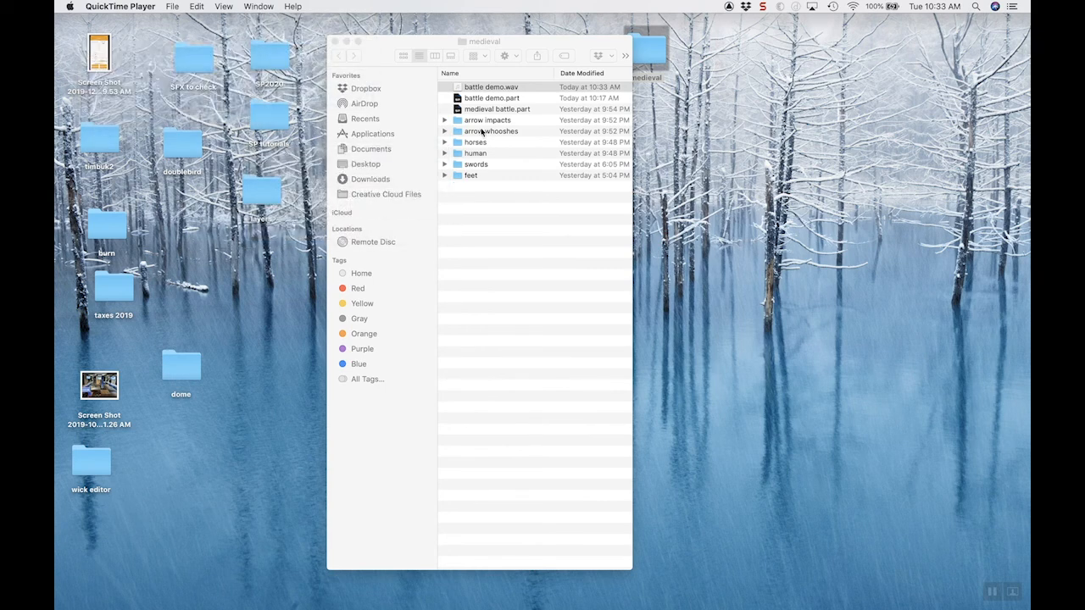
Switch back to Sound Particles, mute Mic System #1 and add a second microphone.
click(797, 590)
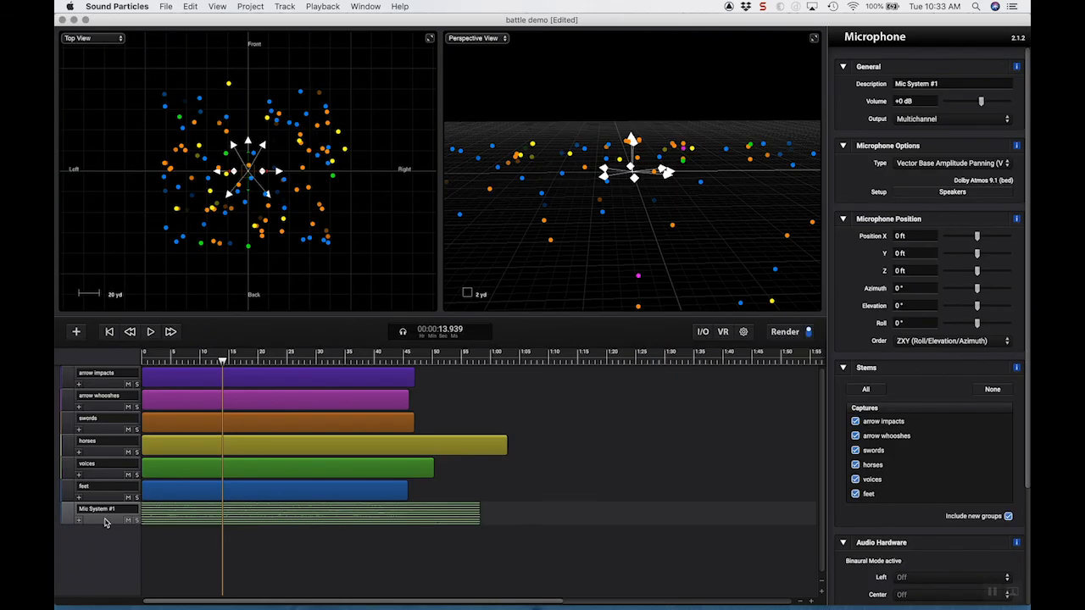
drag(187, 359, 192, 362)
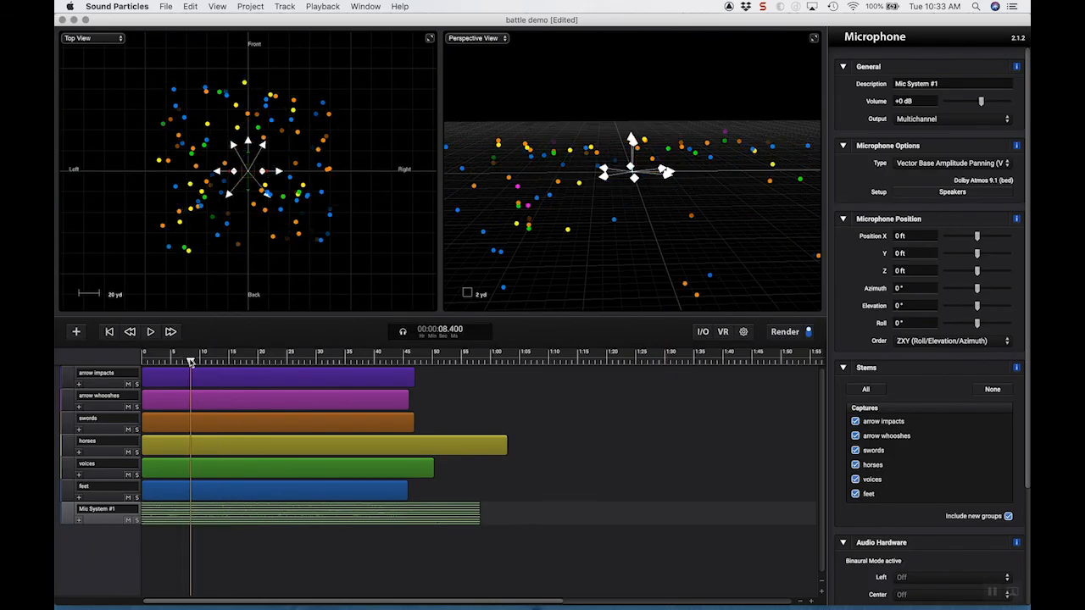
click(128, 520)
click(77, 331)
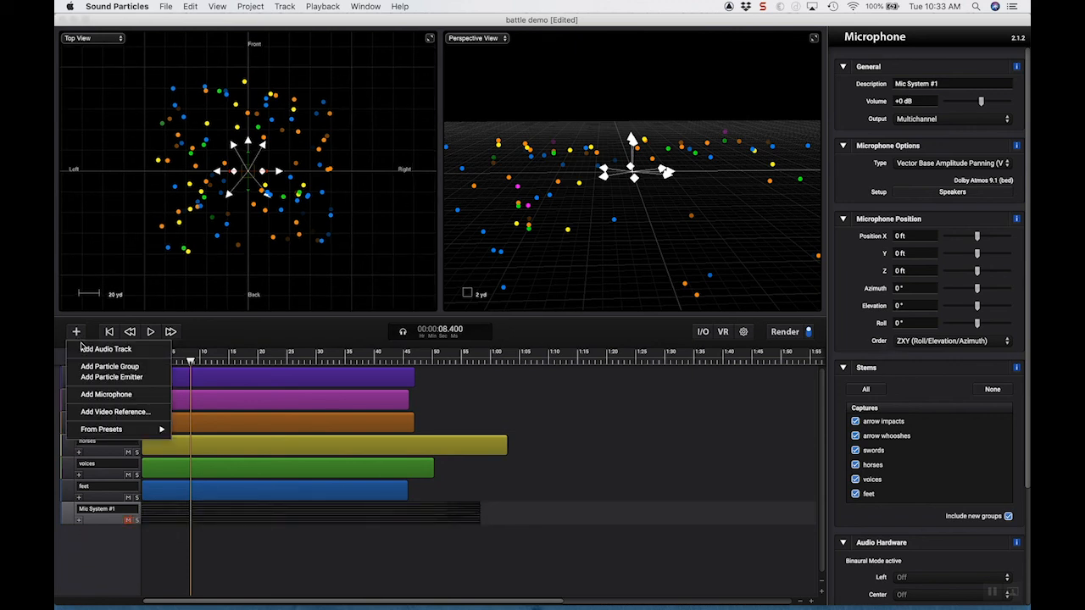
click(106, 395)
Set the new microphone's output to Multichannel with the 5.1 speaker setup and render it.
click(914, 120)
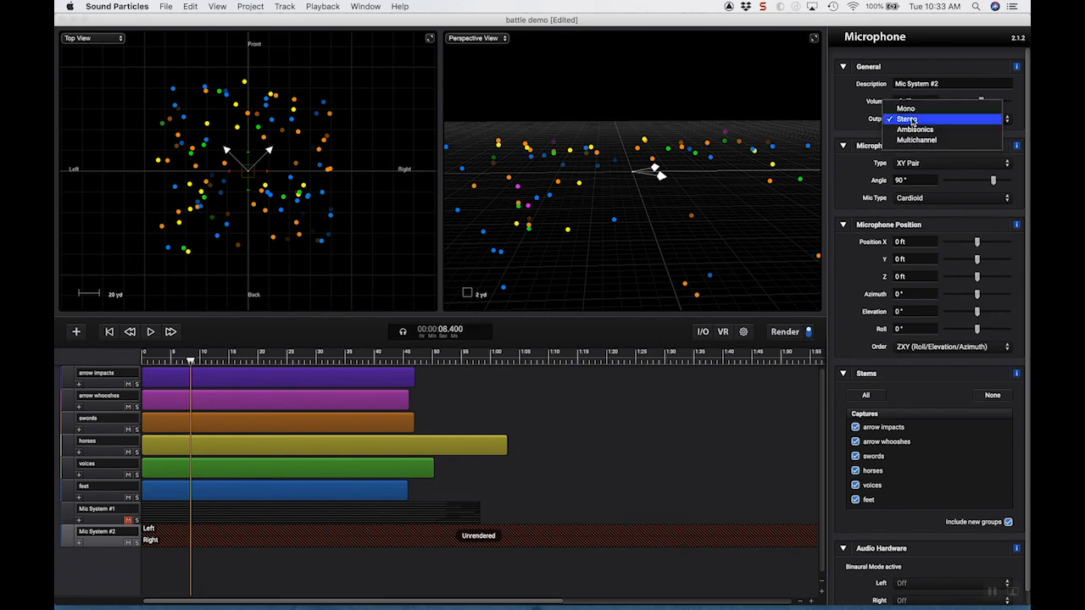
click(914, 128)
click(933, 192)
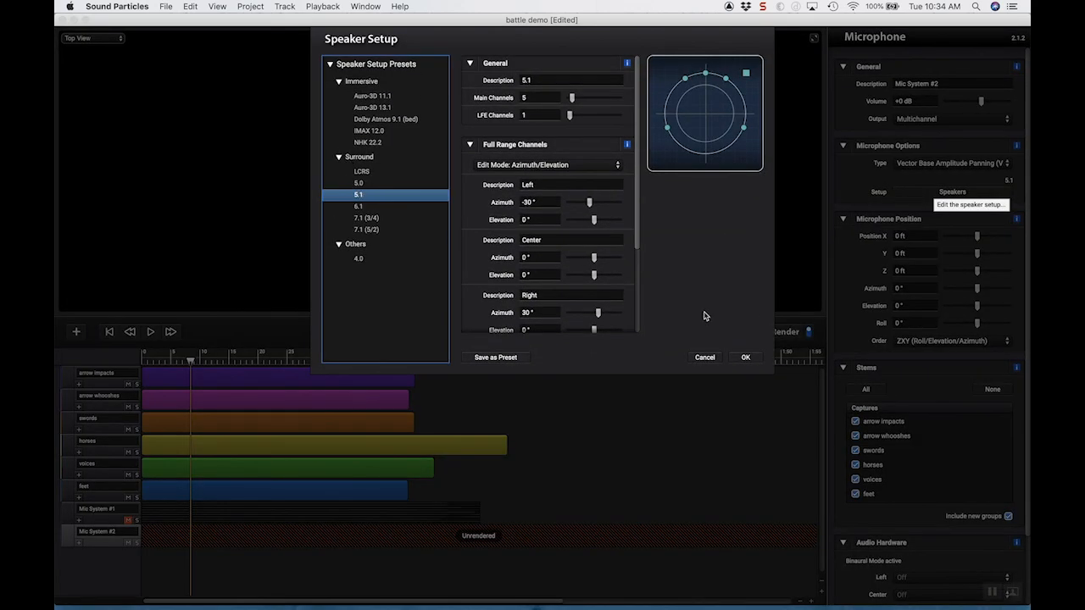
click(744, 358)
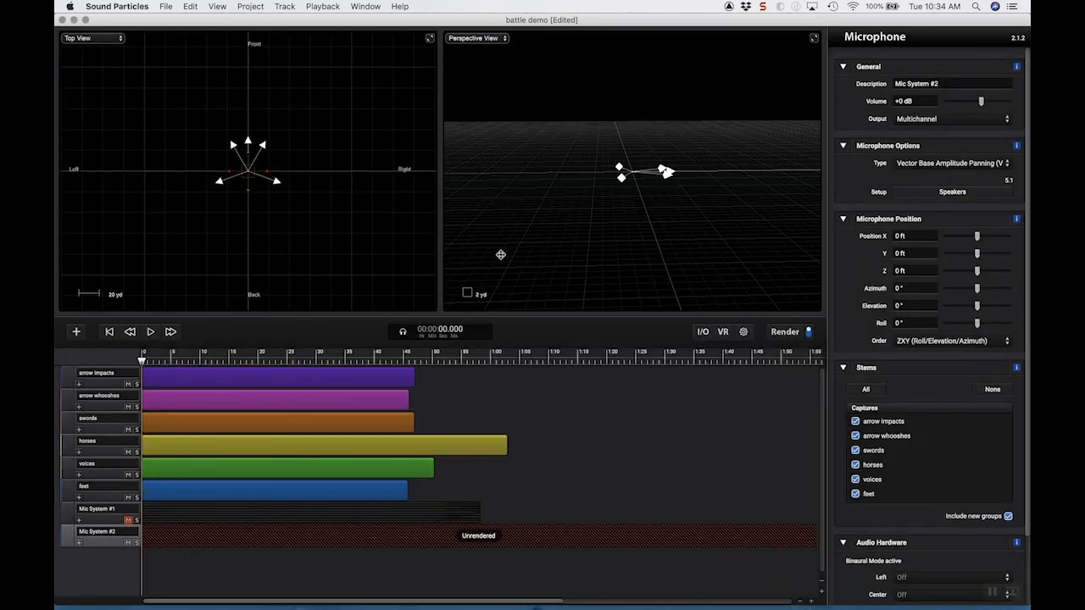
drag(191, 368, 236, 359)
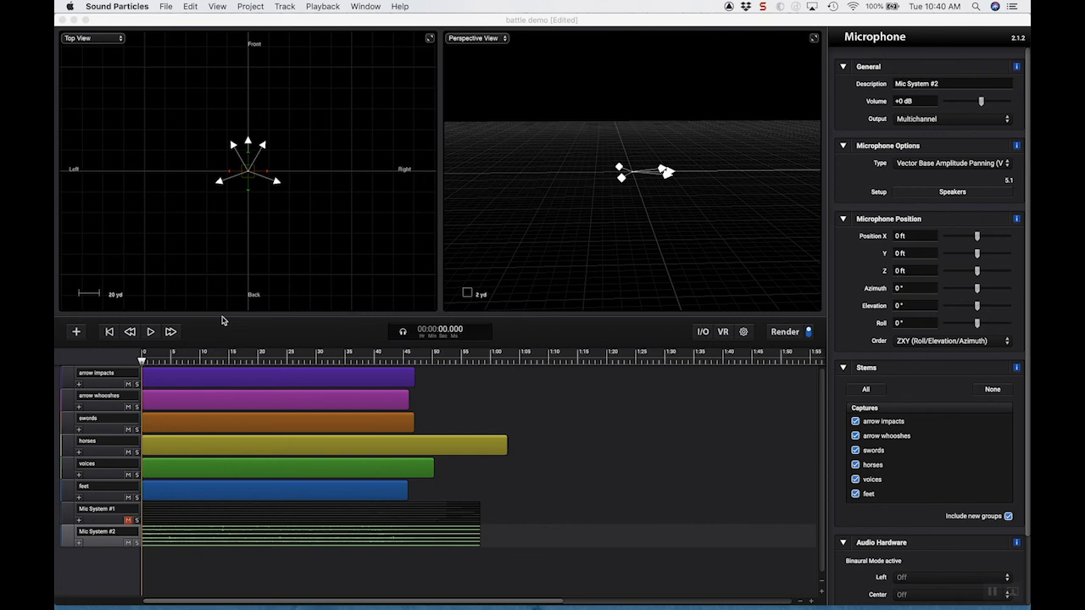
Mute all six particle groups, isolating feet, voices and horses one at a time, and move the playhead to 11.2 s.
click(128, 385)
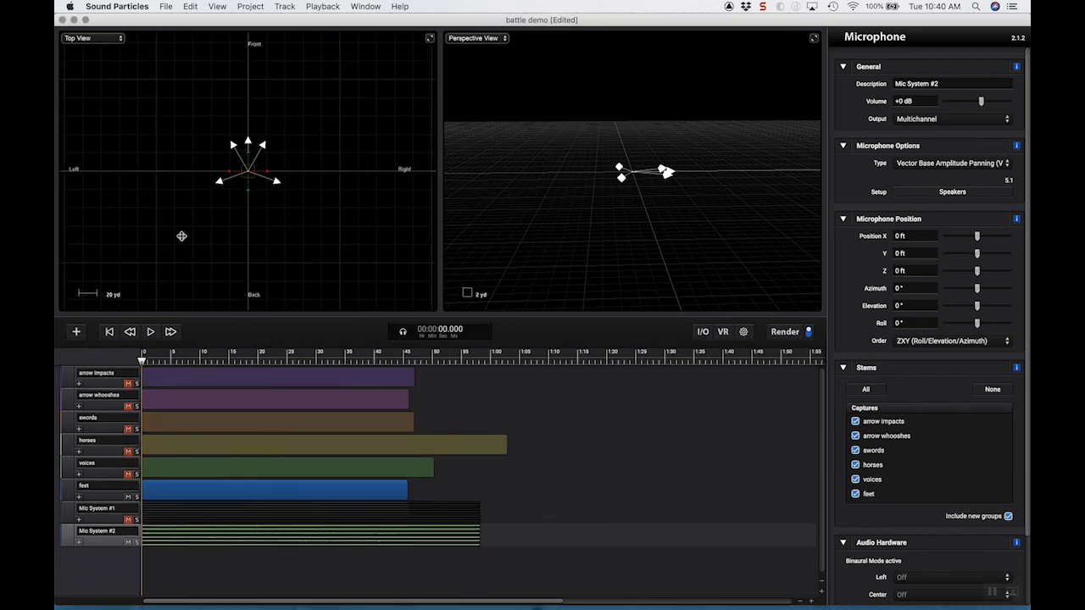
click(128, 475)
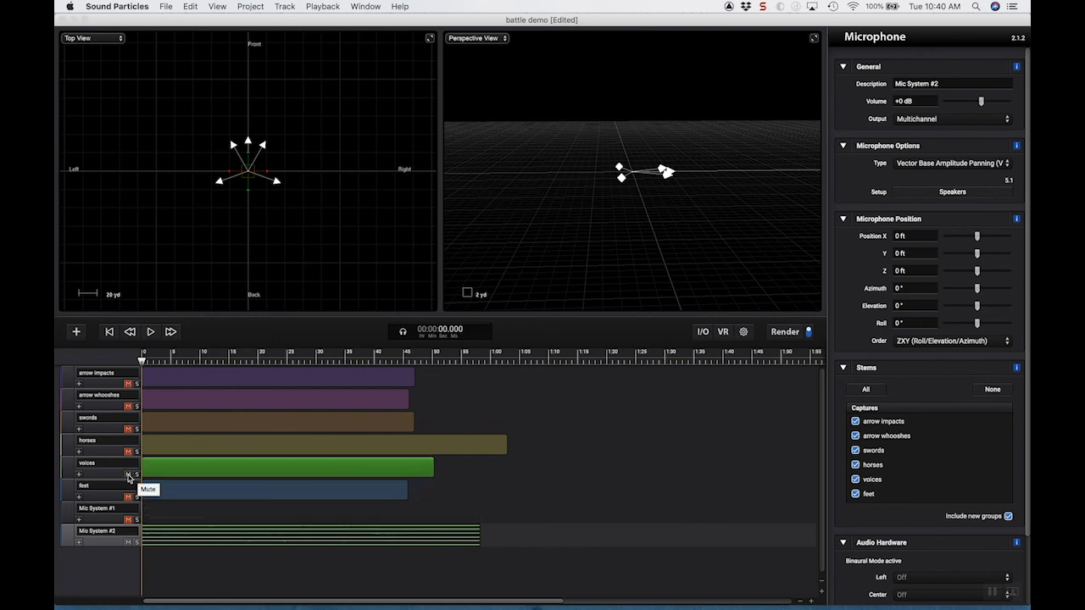
click(128, 475)
click(128, 452)
click(128, 452)
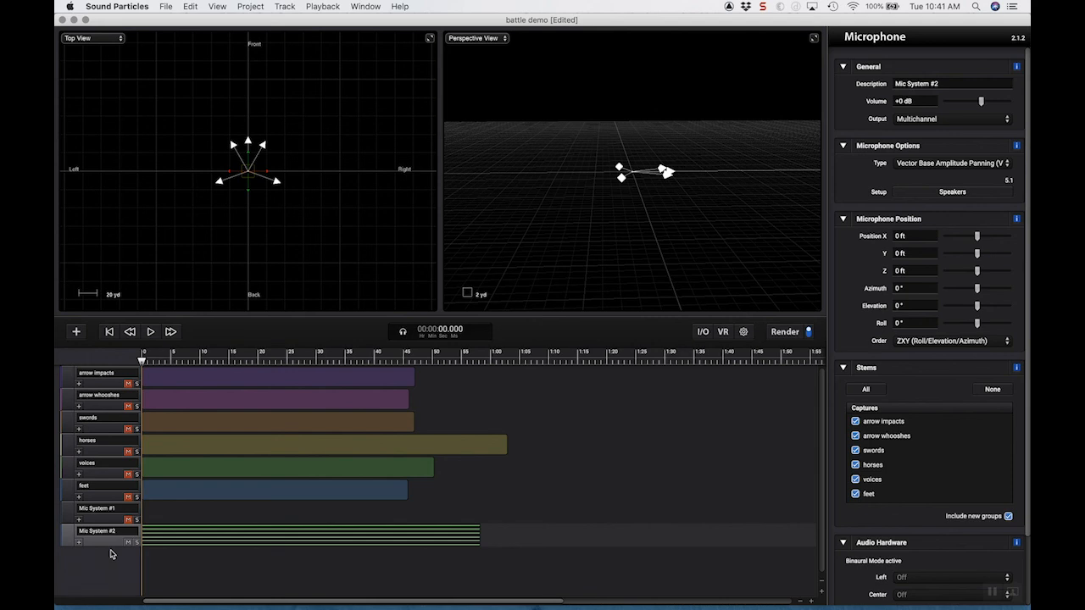
click(206, 357)
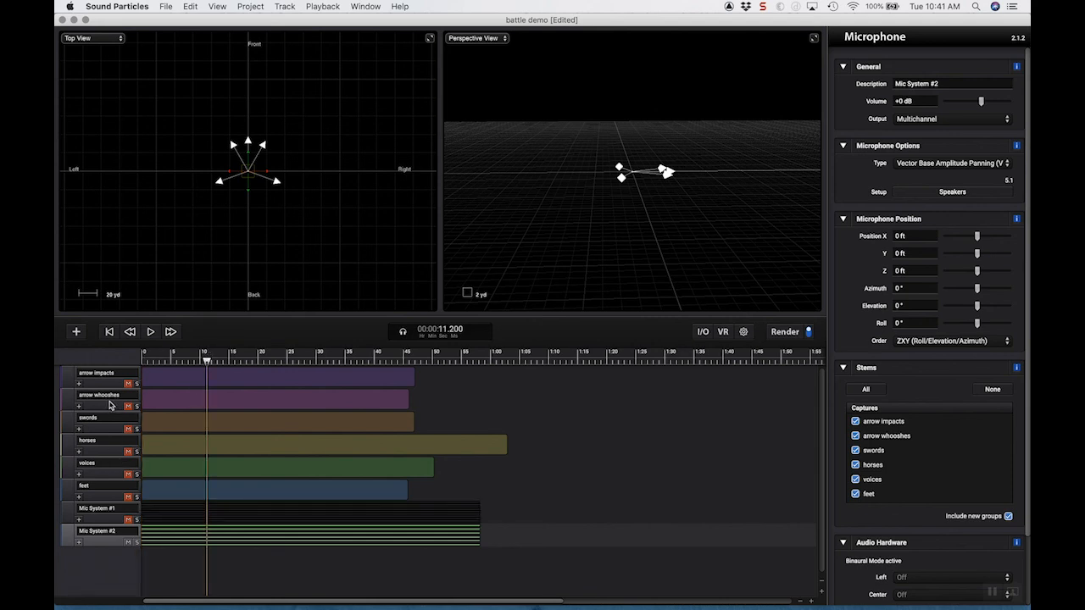